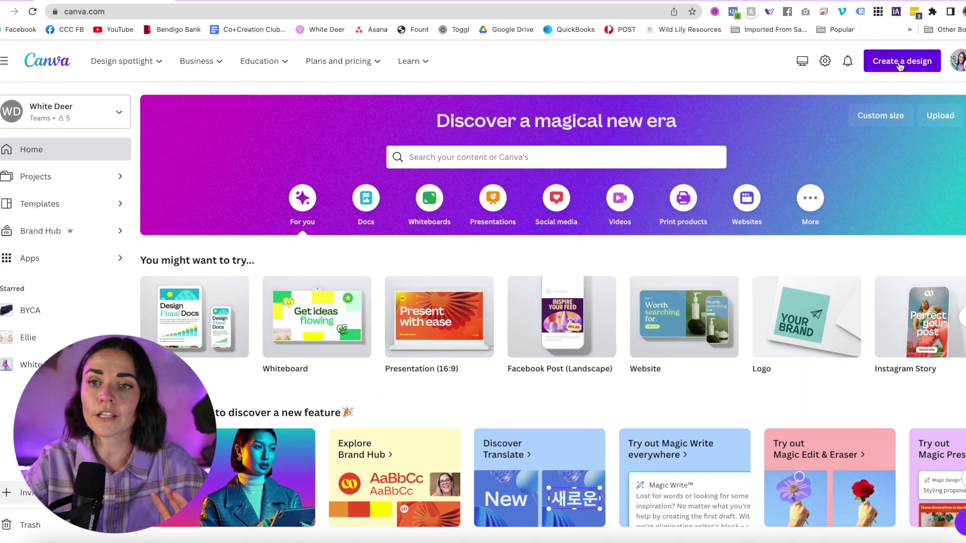
Search the new-design sizes for Instagram, flyer and A4 presets, then clear the query
{"action": "left_click", "coordinate": [861, 83]}
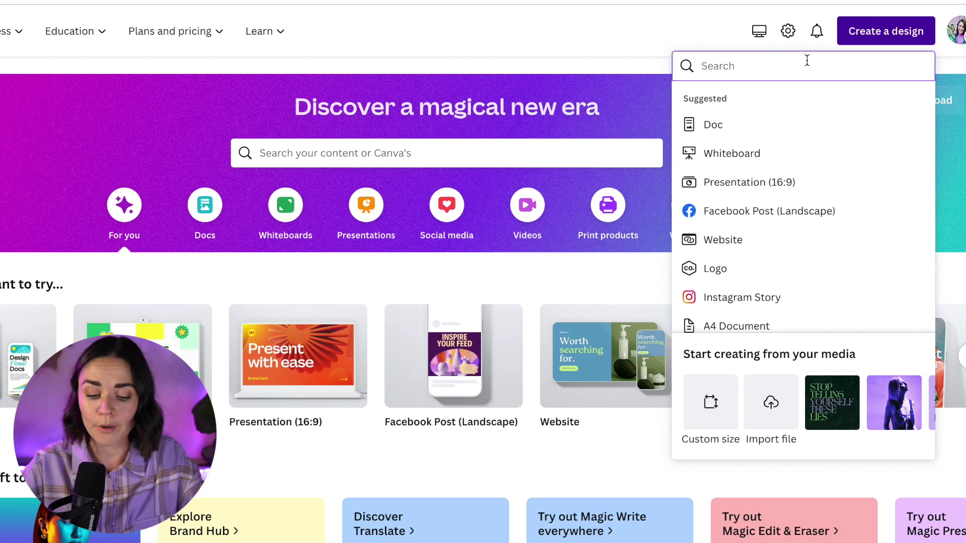
{"action": "type", "text": "instagram"}
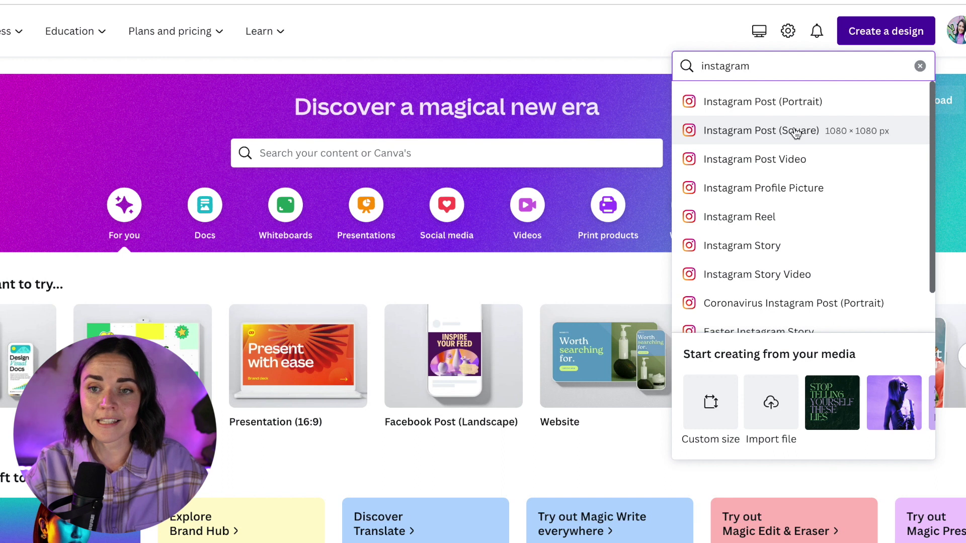
{"action": "double_click", "coordinate": [766, 66]}
{"action": "type", "text": "flyer"}
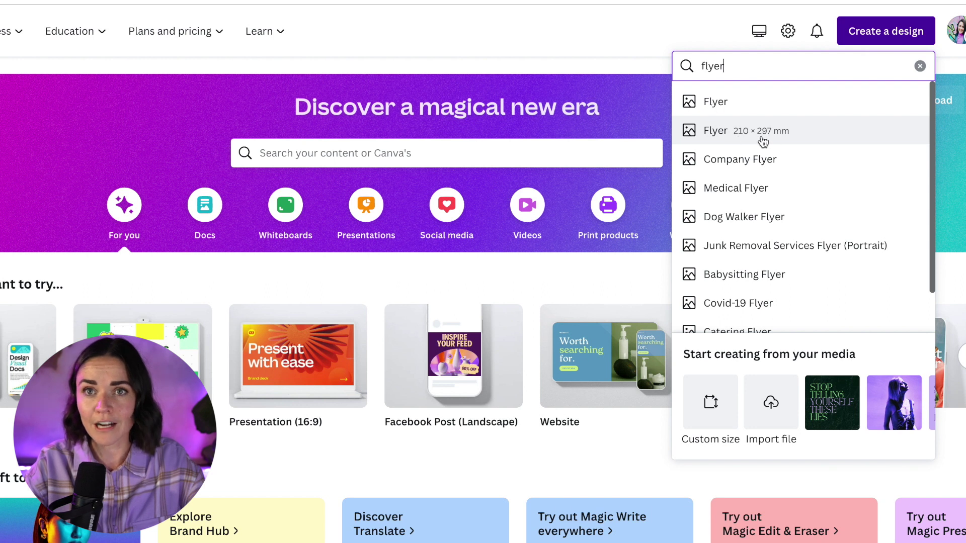
{"action": "double_click", "coordinate": [744, 71]}
{"action": "type", "text": "a4"}
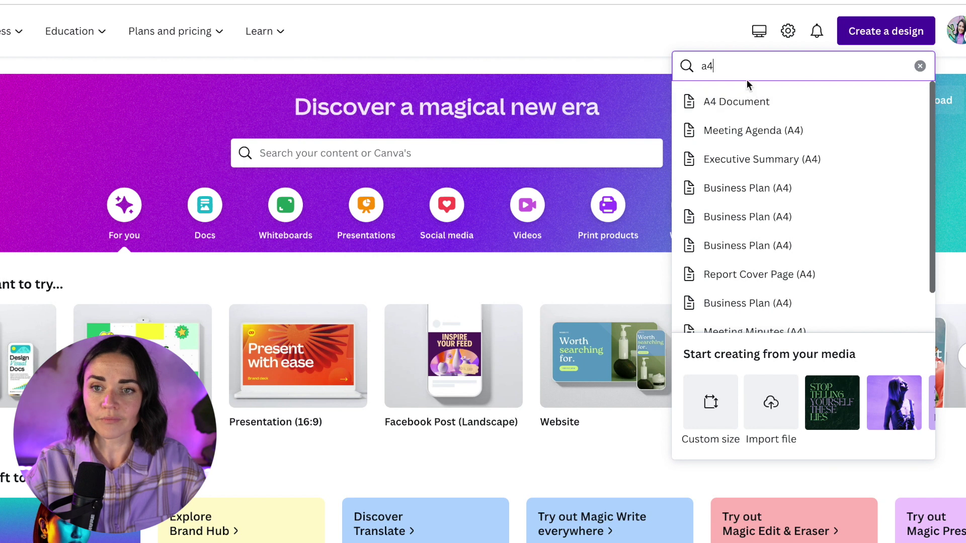
{"action": "double_click", "coordinate": [705, 65]}
{"action": "key", "text": "BackSpace"}
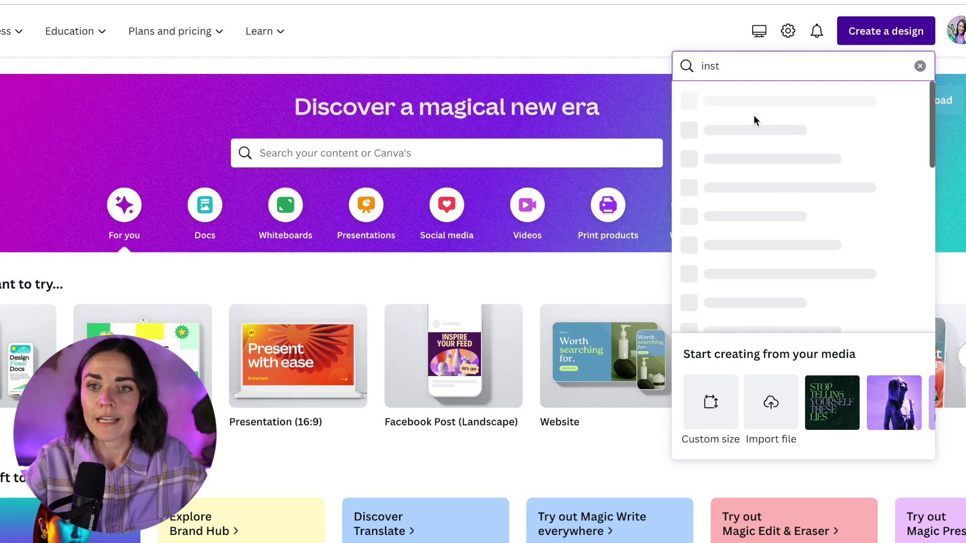
Open Custom size, check the available units, then clear it and search 'cu'
{"action": "left_click", "coordinate": [710, 410]}
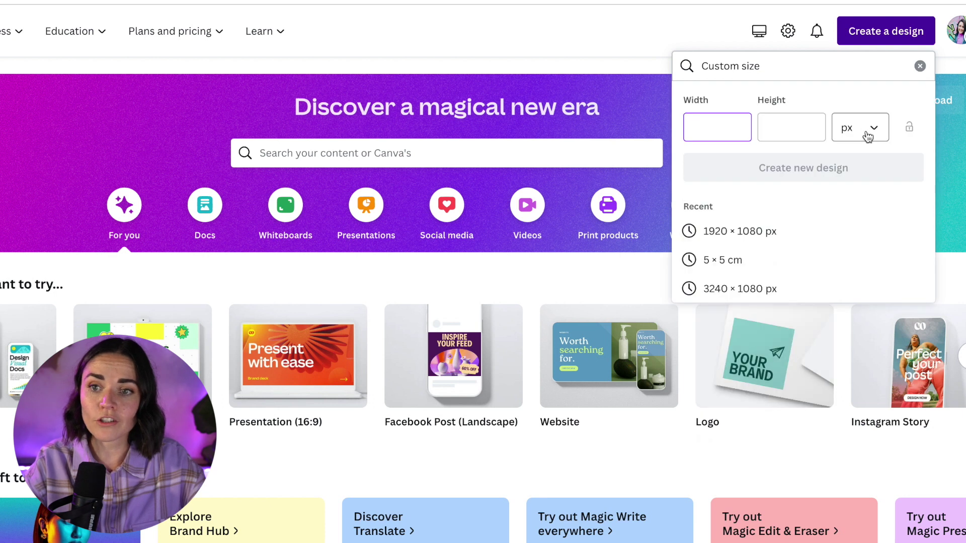
{"action": "left_click", "coordinate": [863, 133]}
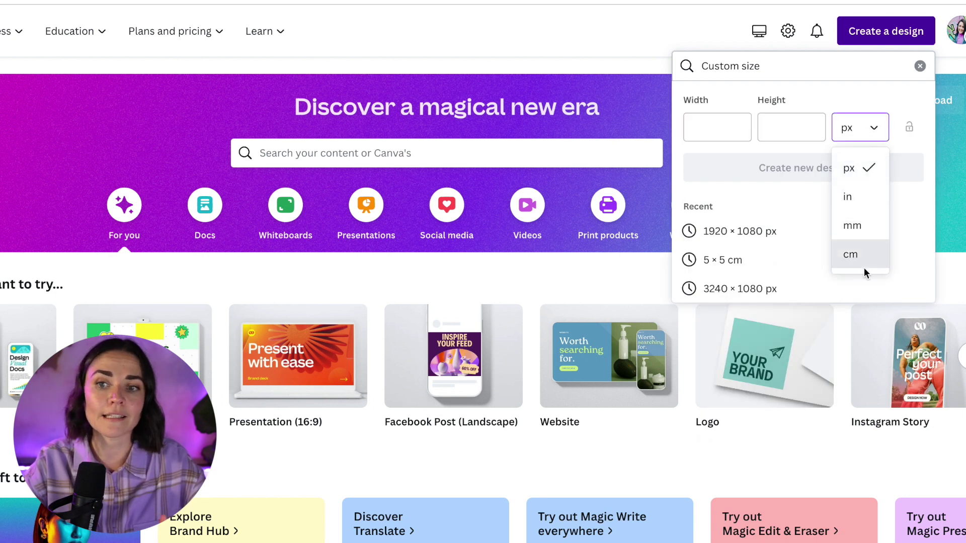
{"action": "left_click", "coordinate": [919, 67]}
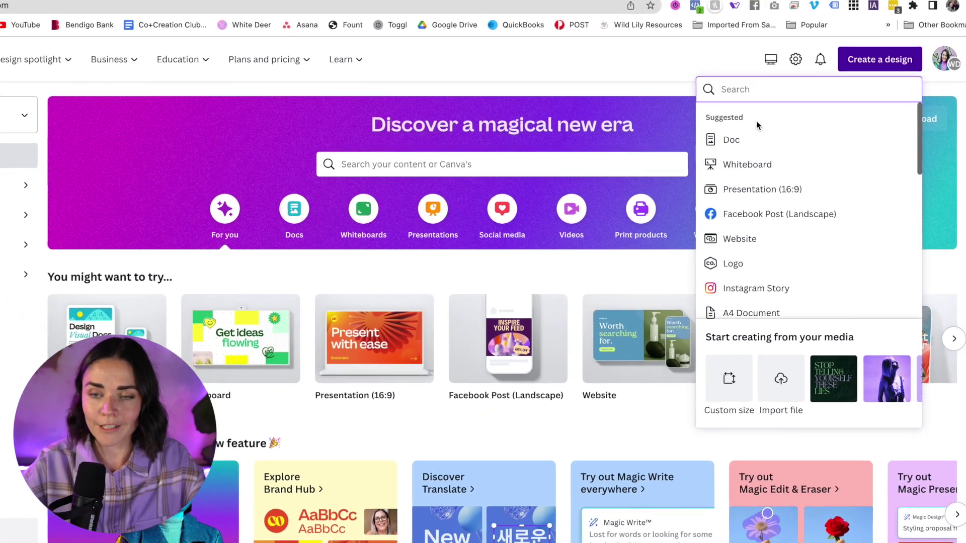
{"action": "type", "text": "cu"}
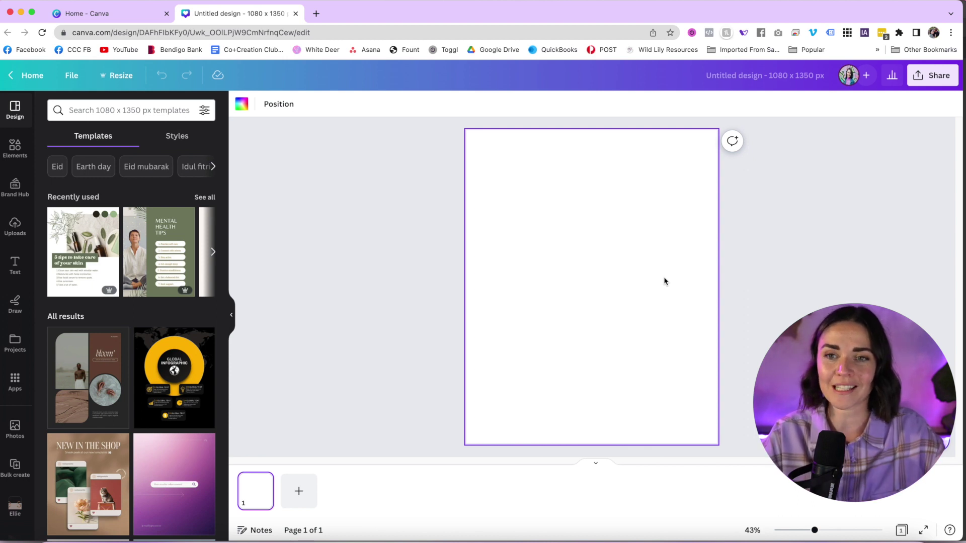
Title the new 1080 × 1350 px design 'Name here'
{"action": "left_click", "coordinate": [760, 80]}
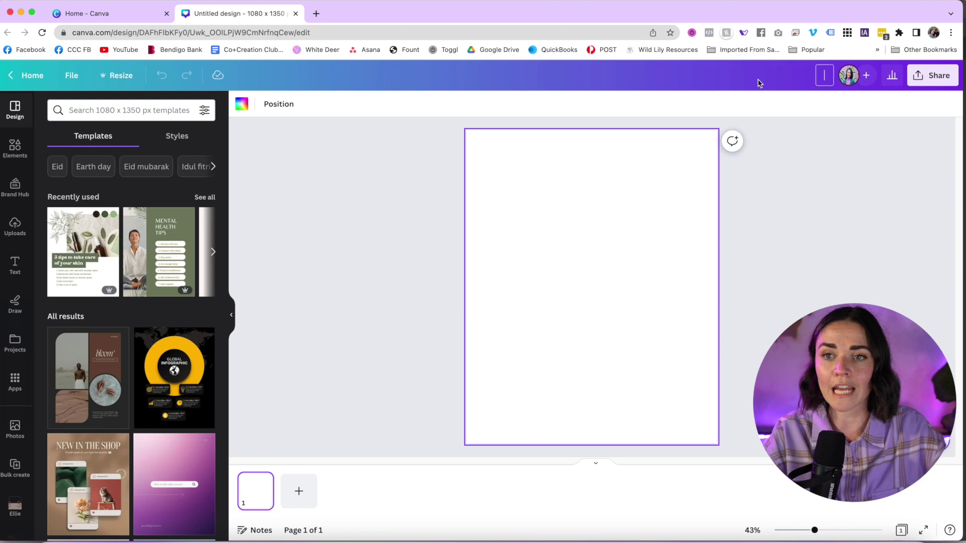
{"action": "type", "text": "Name"}
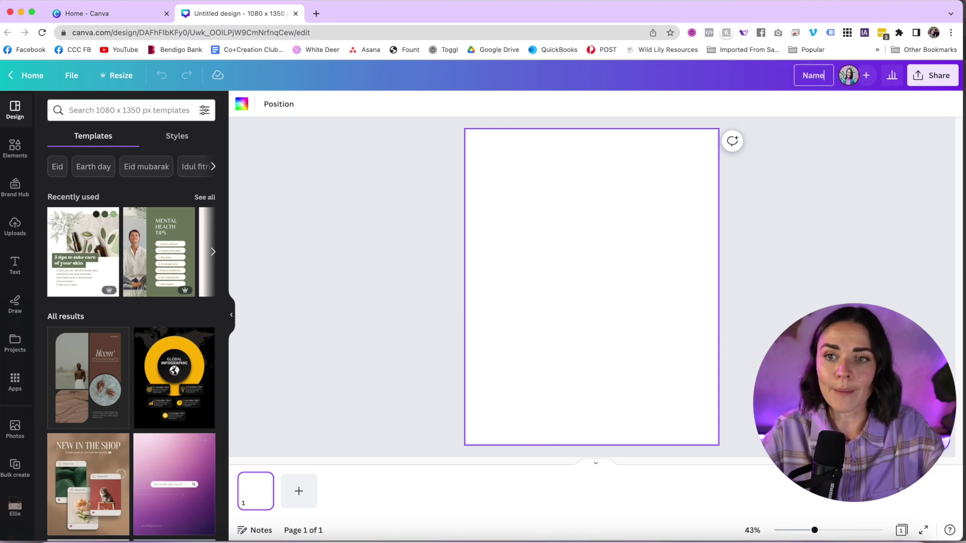
{"action": "type", "text": " here"}
{"action": "left_click", "coordinate": [801, 184]}
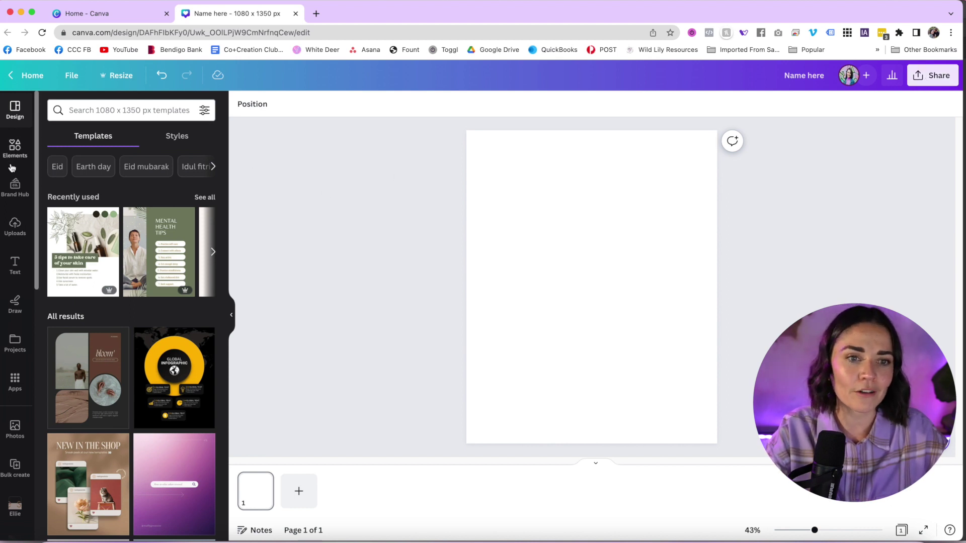
{"action": "scroll", "coordinate": [14, 189], "scroll_direction": "down", "scroll_amount": 3}
{"action": "scroll", "coordinate": [14, 189], "scroll_direction": "up", "scroll_amount": 2}
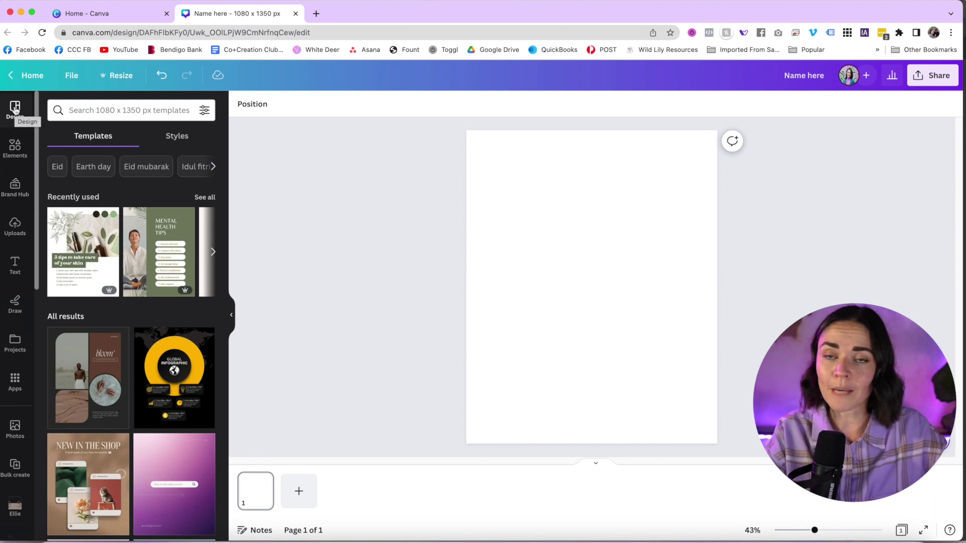
Search templates for '5 tip' and apply the Gradient Search Bar Instagram 4:5 Post template
{"action": "left_click", "coordinate": [96, 112]}
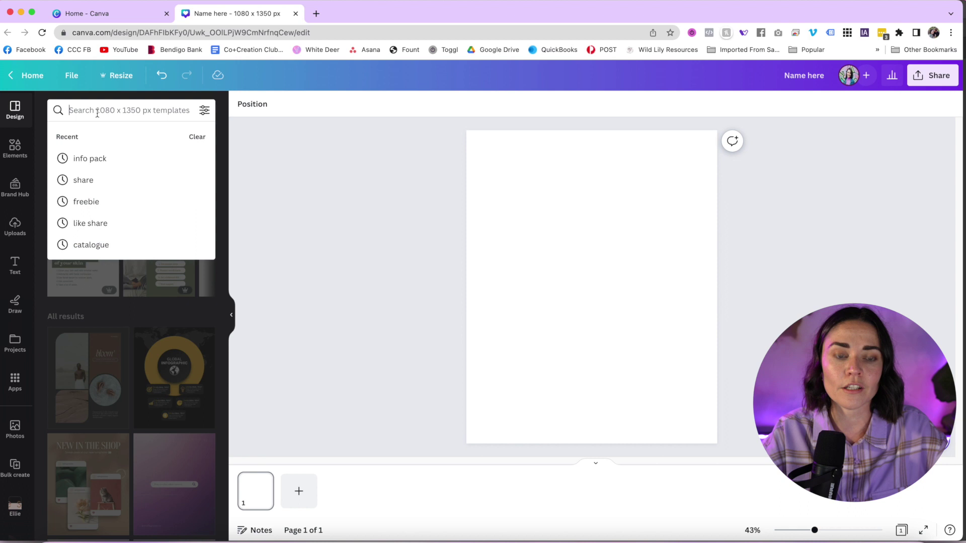
{"action": "type", "text": "5 tip"}
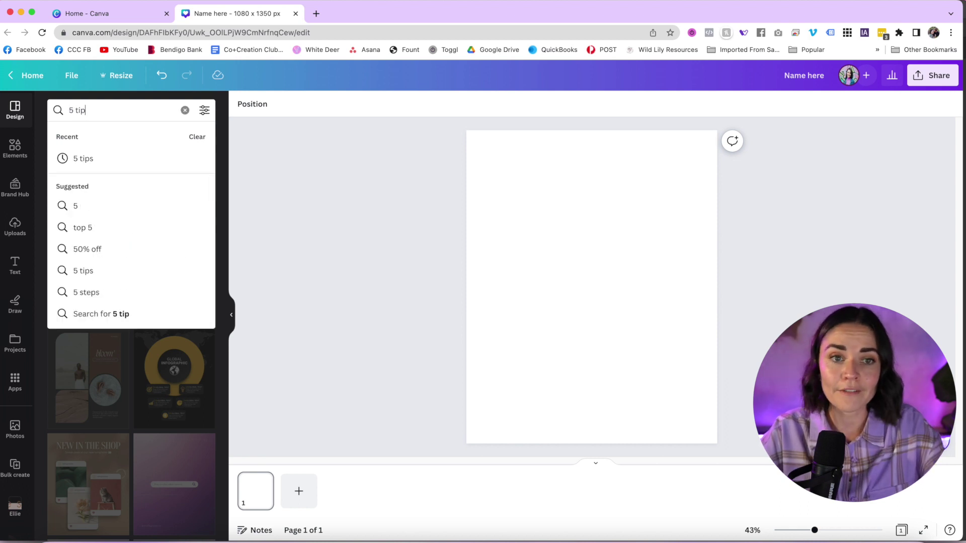
{"action": "key", "text": "Return"}
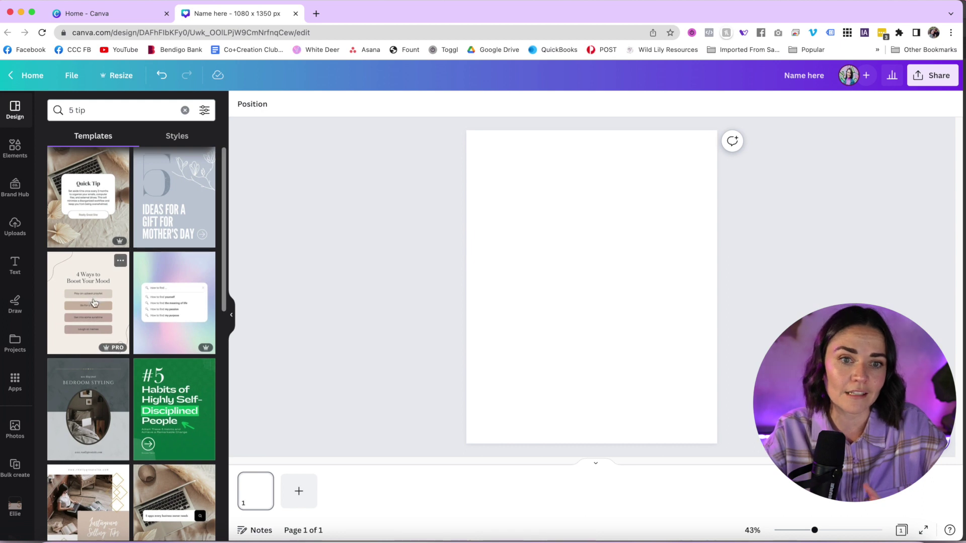
{"action": "scroll", "coordinate": [154, 296], "scroll_direction": "down", "scroll_amount": 1}
{"action": "left_click", "coordinate": [174, 293]}
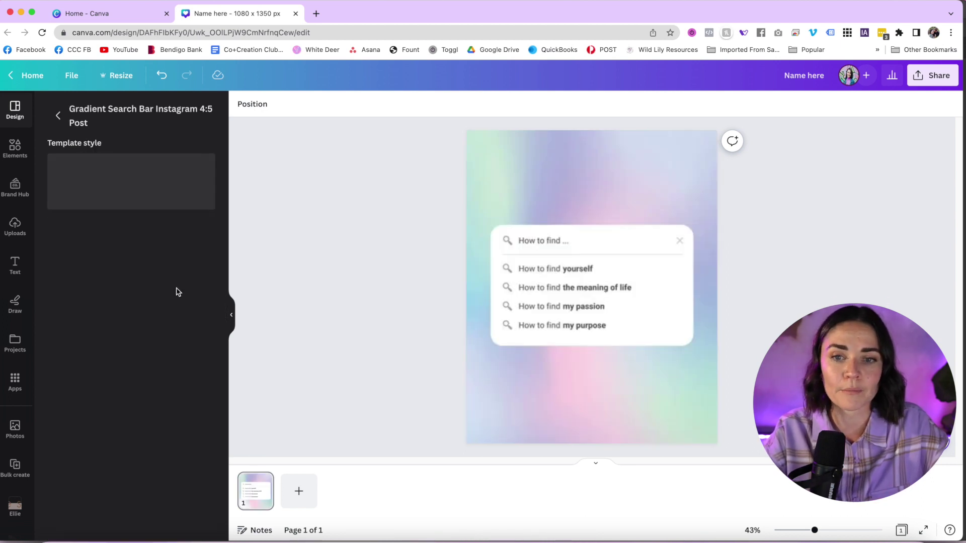
Select all the template's search-bar elements and delete them, keeping the gradient background
{"action": "left_click", "coordinate": [464, 336]}
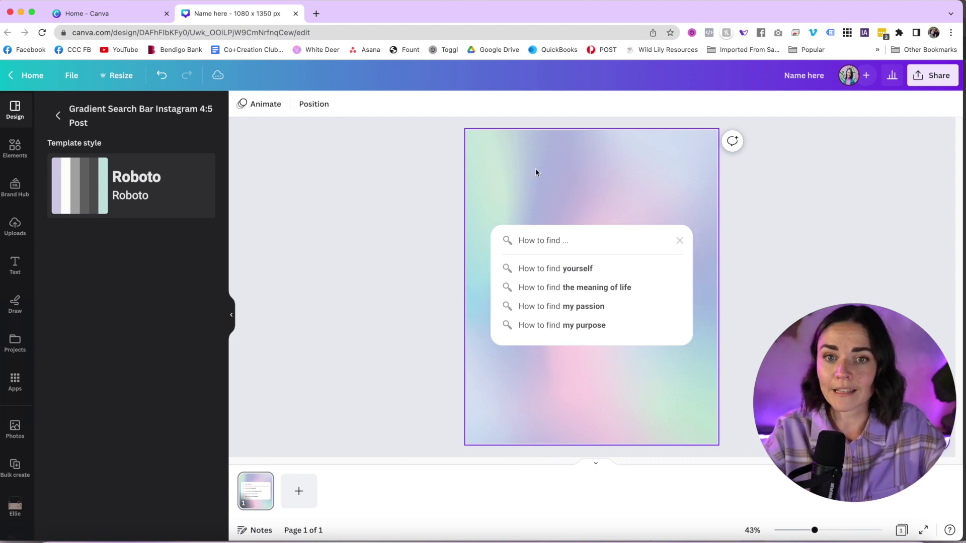
{"action": "double_click", "coordinate": [520, 169]}
{"action": "left_click", "coordinate": [379, 203]}
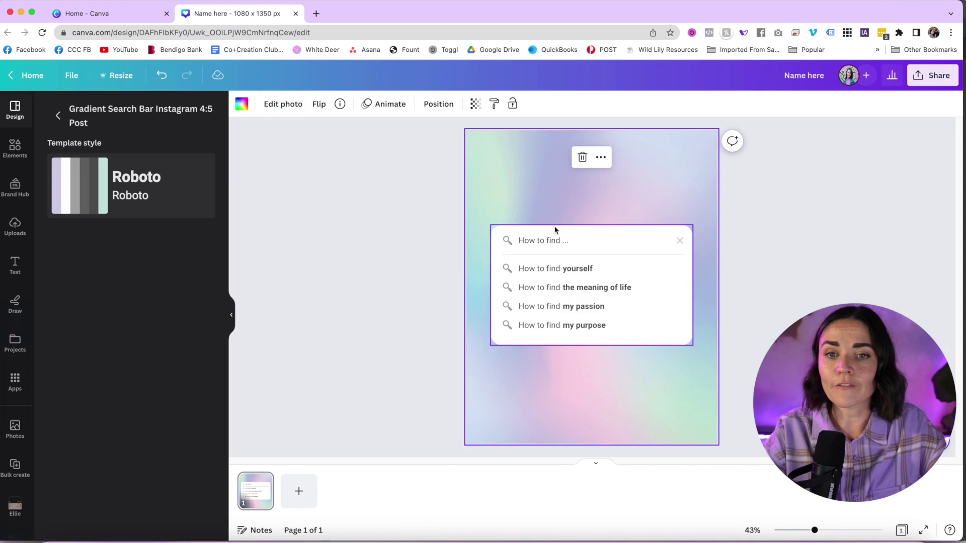
{"action": "left_click", "coordinate": [505, 238]}
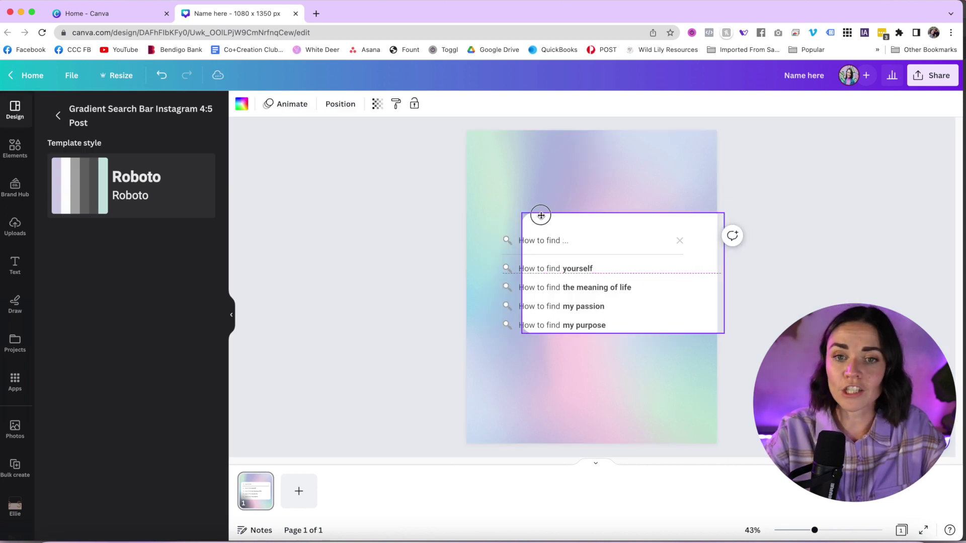
{"action": "left_click", "coordinate": [503, 238]}
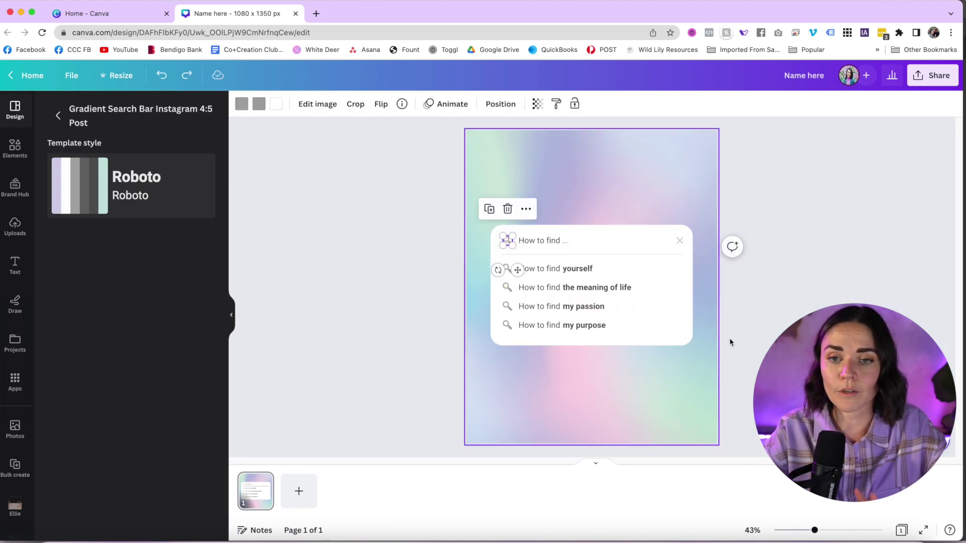
{"action": "left_click_drag", "start_coordinate": [782, 396], "coordinate": [460, 177]}
{"action": "key", "text": "Delete"}
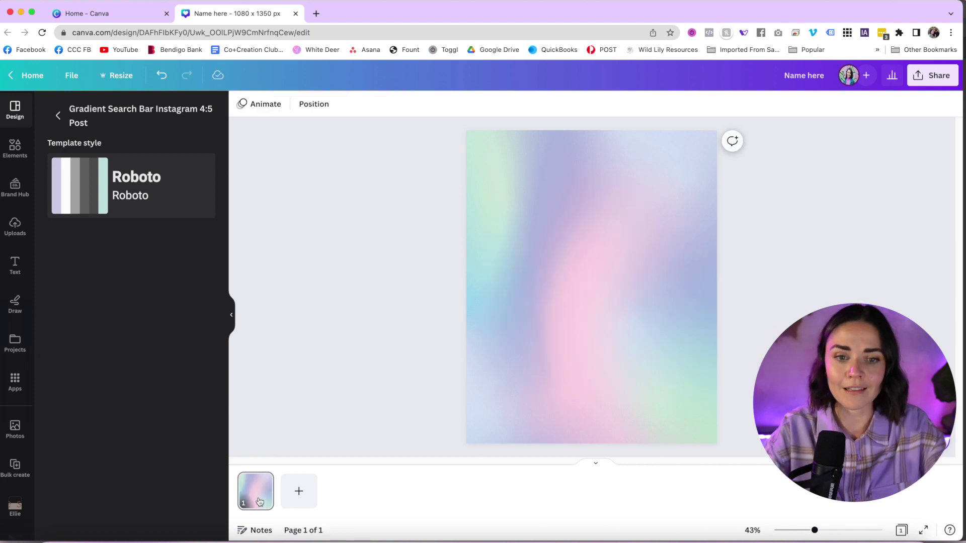
{"action": "left_click", "coordinate": [265, 503]}
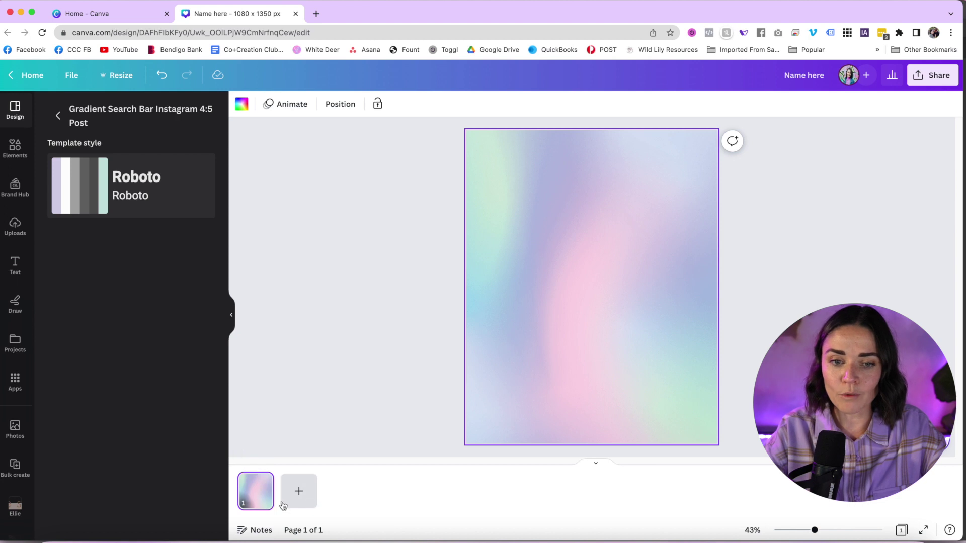
Add four blank pages so the design has five pages
{"action": "left_click", "coordinate": [297, 497]}
{"action": "left_click", "coordinate": [344, 491]}
{"action": "left_click", "coordinate": [389, 491]}
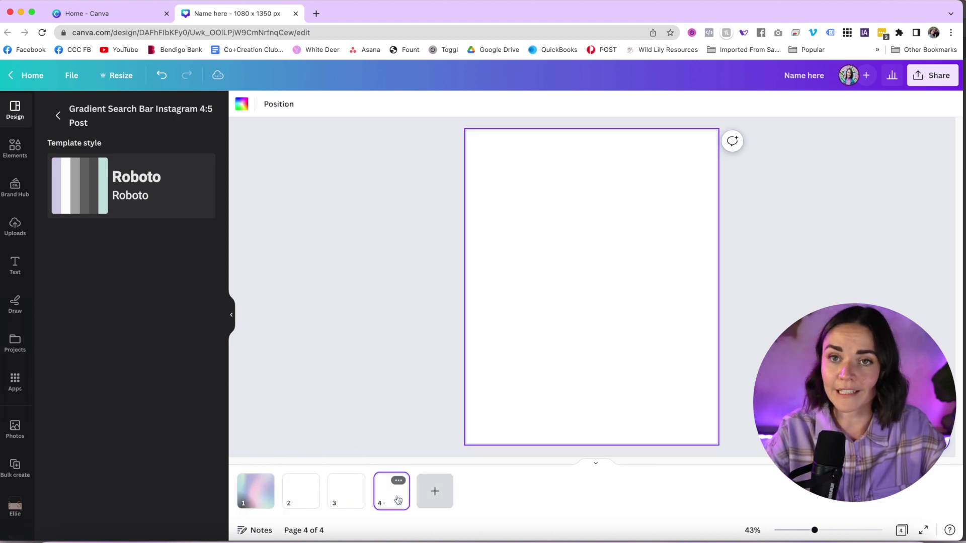
{"action": "left_click", "coordinate": [435, 491]}
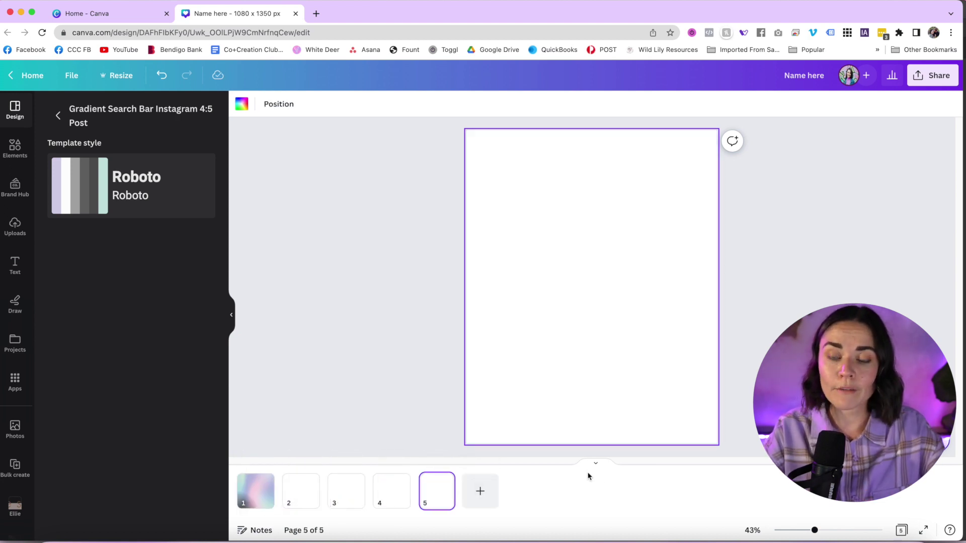
Toggle the page thumbnails, reset zoom to 43%, and preview all five pages in grid view
{"action": "left_click", "coordinate": [596, 464]}
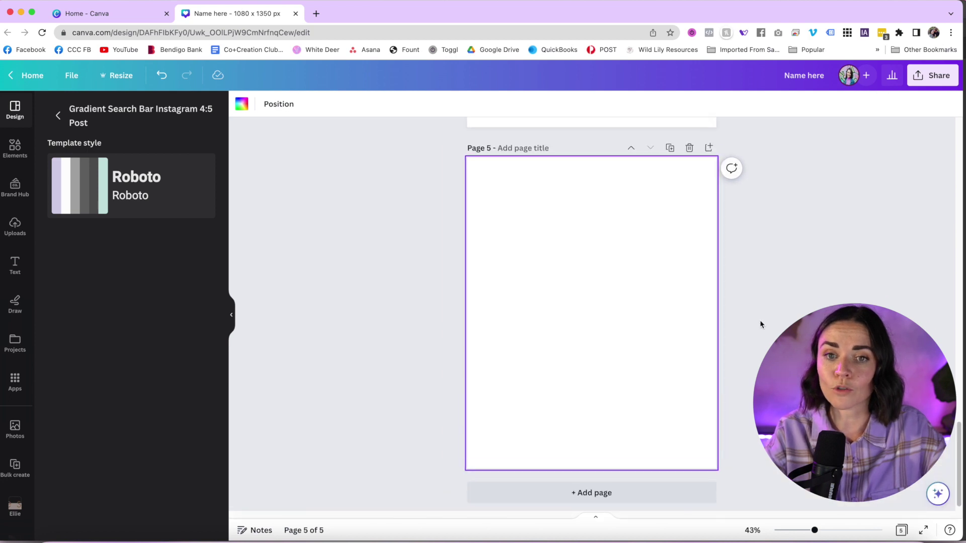
{"action": "scroll", "coordinate": [760, 320], "scroll_direction": "up", "scroll_amount": 8}
{"action": "scroll", "coordinate": [760, 320], "scroll_direction": "up", "scroll_amount": 15}
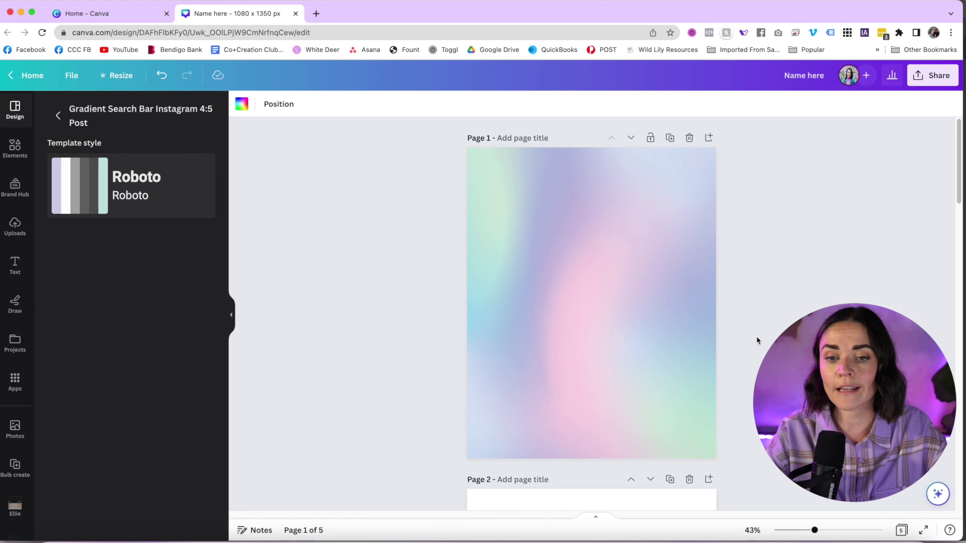
{"action": "left_click", "coordinate": [597, 519]}
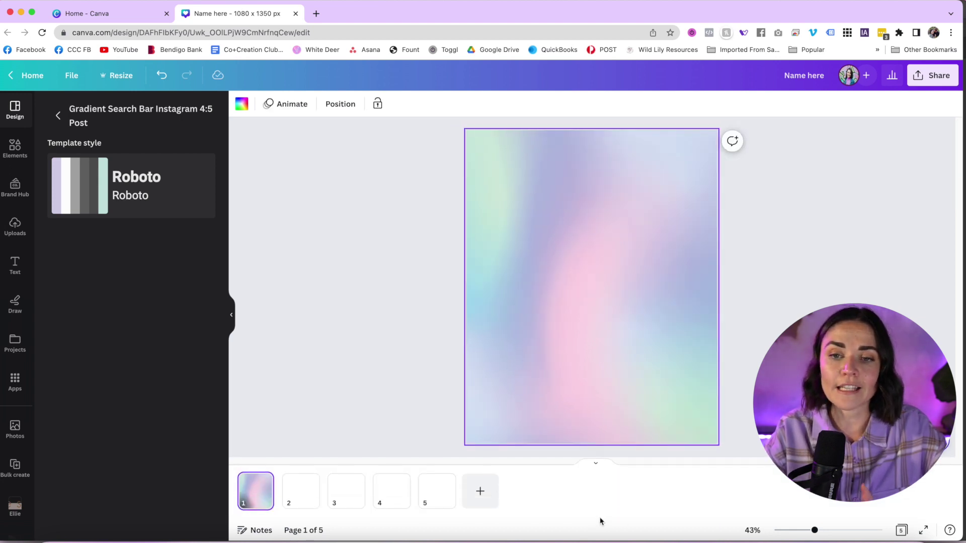
{"action": "mouse_move", "coordinate": [815, 530]}
{"action": "left_mouse_down"}
{"action": "mouse_move", "coordinate": [844, 528]}
{"action": "mouse_move", "coordinate": [814, 529]}
{"action": "left_mouse_up"}
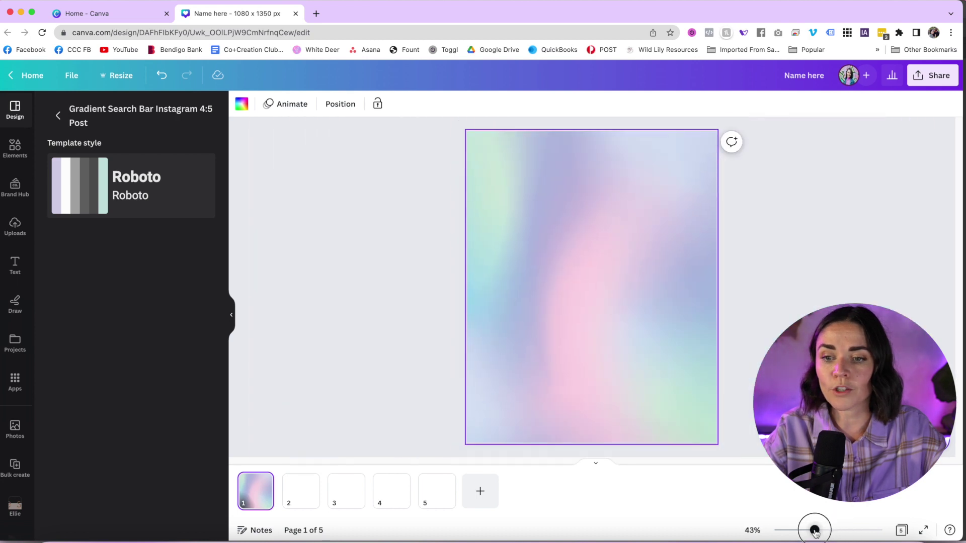
{"action": "left_click", "coordinate": [900, 531]}
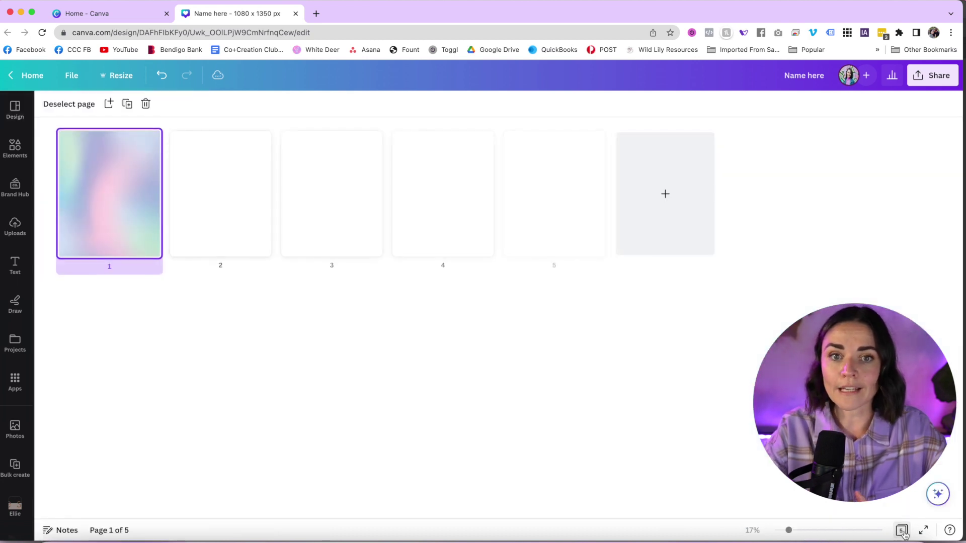
{"action": "left_click", "coordinate": [901, 531]}
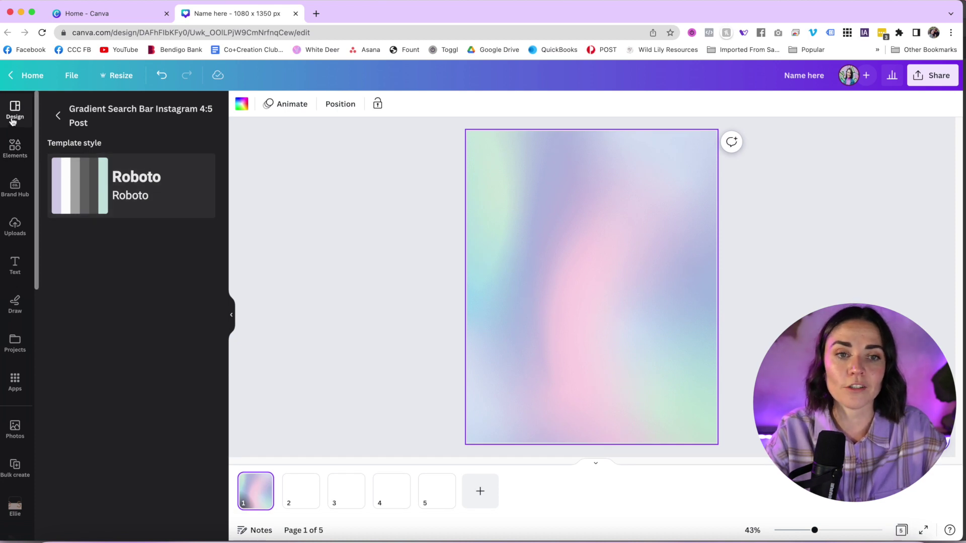
Browse Elements to Lines & Shapes and add a purple square to the page
{"action": "left_click", "coordinate": [57, 116]}
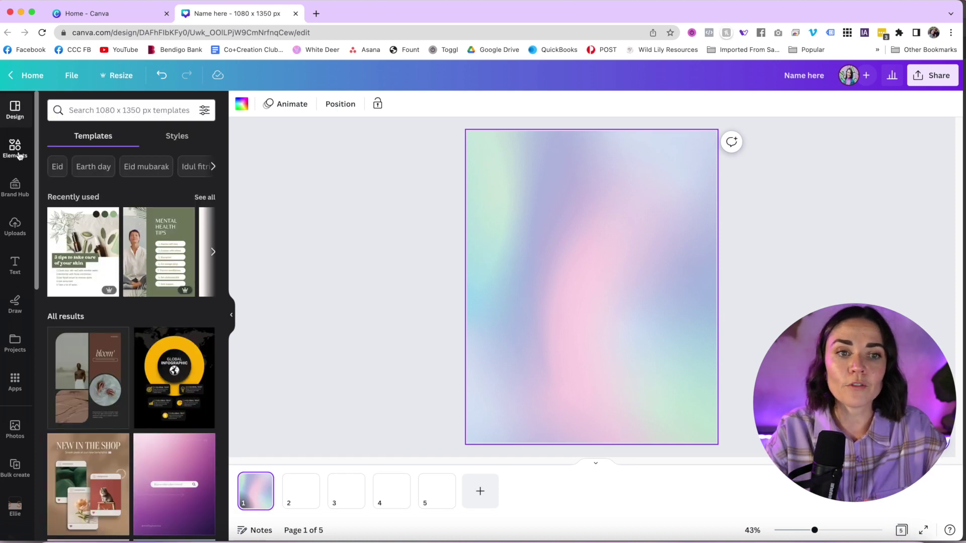
{"action": "left_click", "coordinate": [18, 148]}
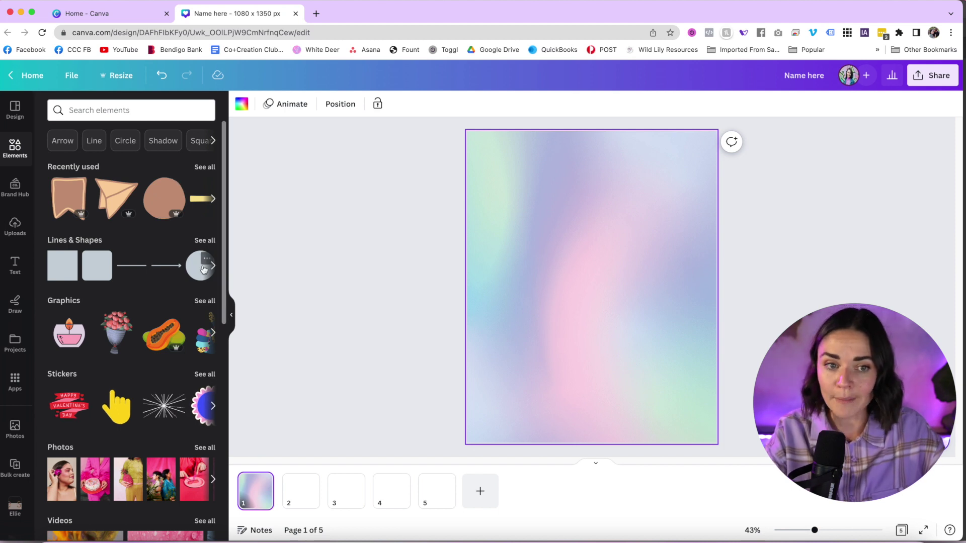
{"action": "scroll", "coordinate": [96, 266], "scroll_direction": "down", "scroll_amount": 3}
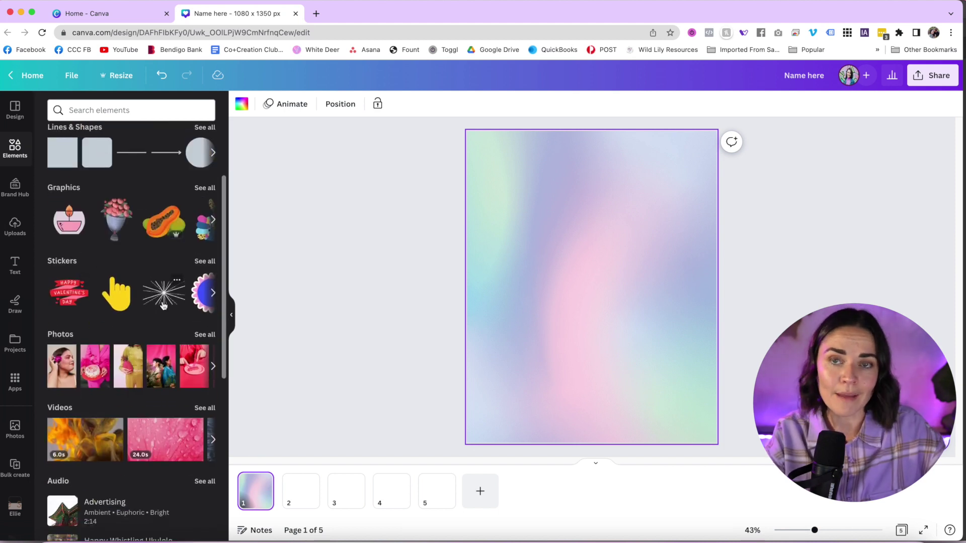
{"action": "scroll", "coordinate": [154, 293], "scroll_direction": "down", "scroll_amount": 1}
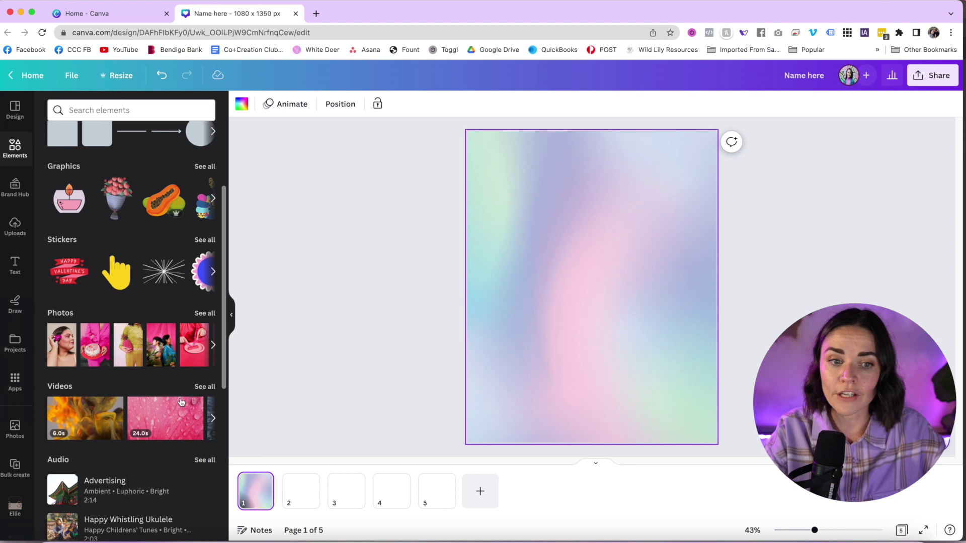
{"action": "scroll", "coordinate": [83, 369], "scroll_direction": "down", "scroll_amount": 3}
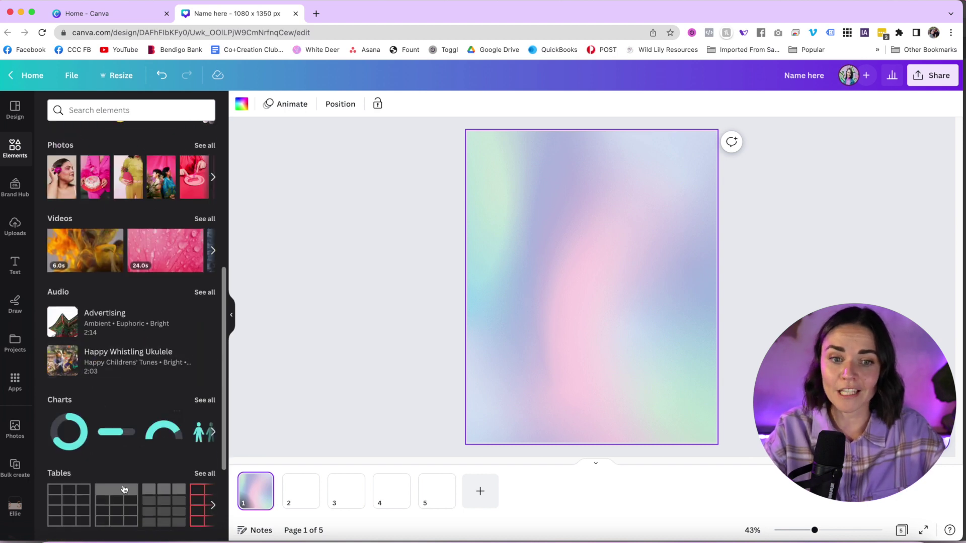
{"action": "scroll", "coordinate": [124, 489], "scroll_direction": "down", "scroll_amount": 3}
{"action": "scroll", "coordinate": [65, 429], "scroll_direction": "down", "scroll_amount": 3}
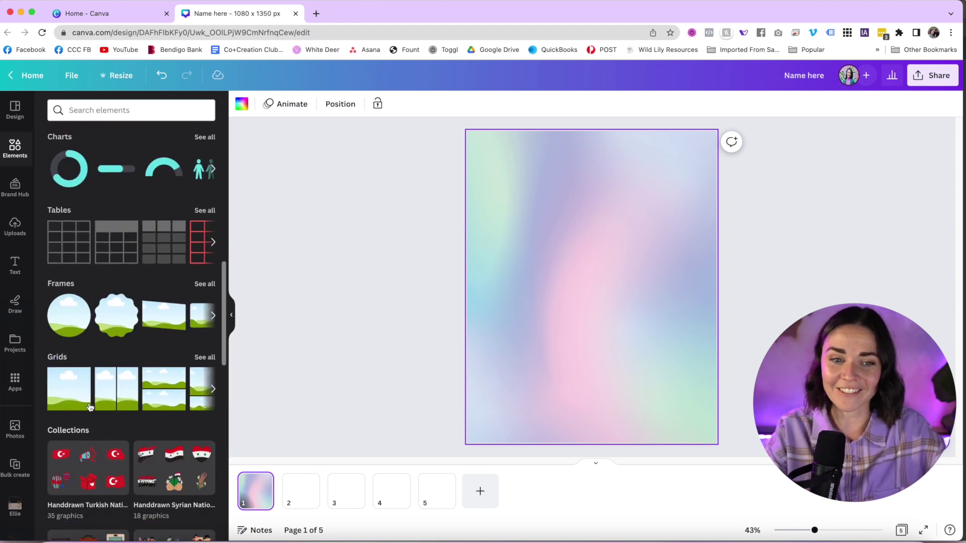
{"action": "scroll", "coordinate": [114, 312], "scroll_direction": "up", "scroll_amount": 8}
{"action": "scroll", "coordinate": [115, 312], "scroll_direction": "up", "scroll_amount": 5}
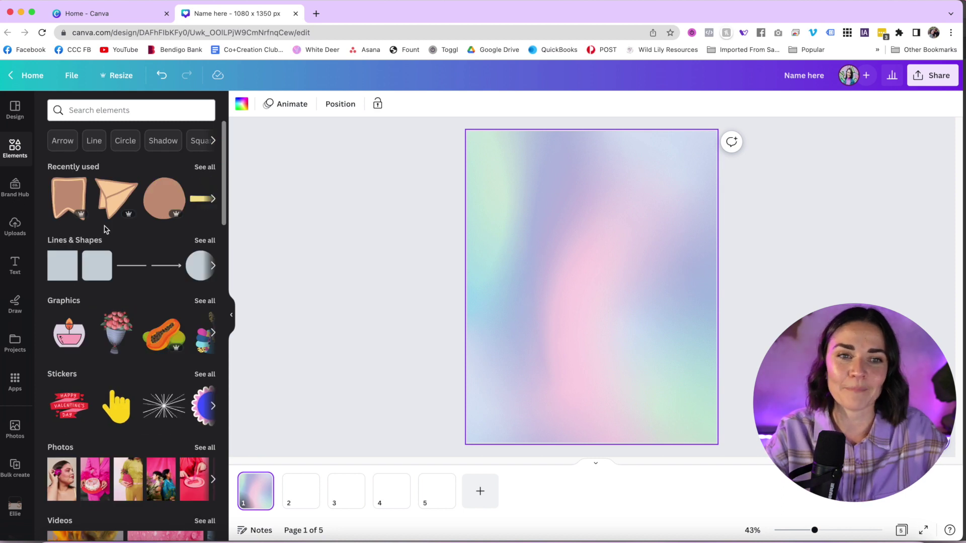
{"action": "left_click", "coordinate": [201, 238]}
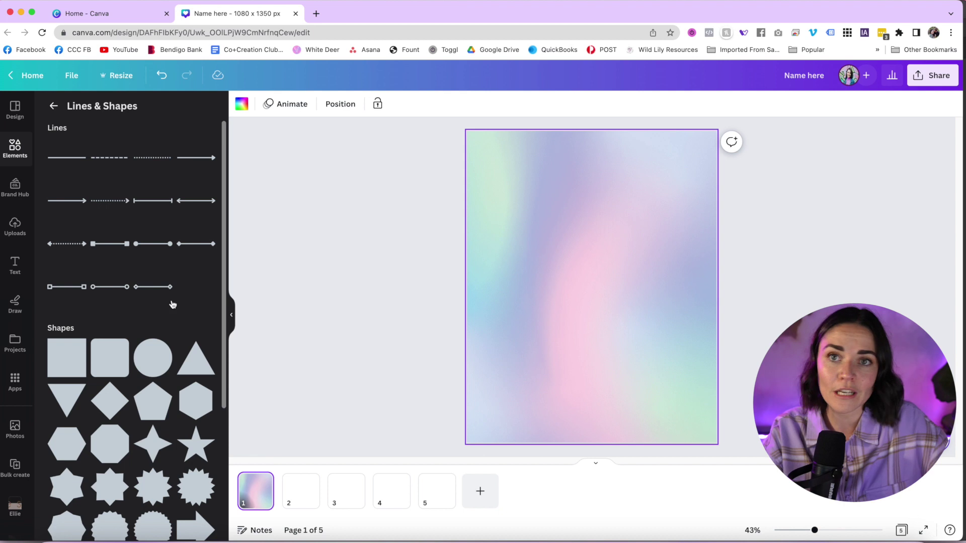
{"action": "scroll", "coordinate": [171, 302], "scroll_direction": "down", "scroll_amount": 3}
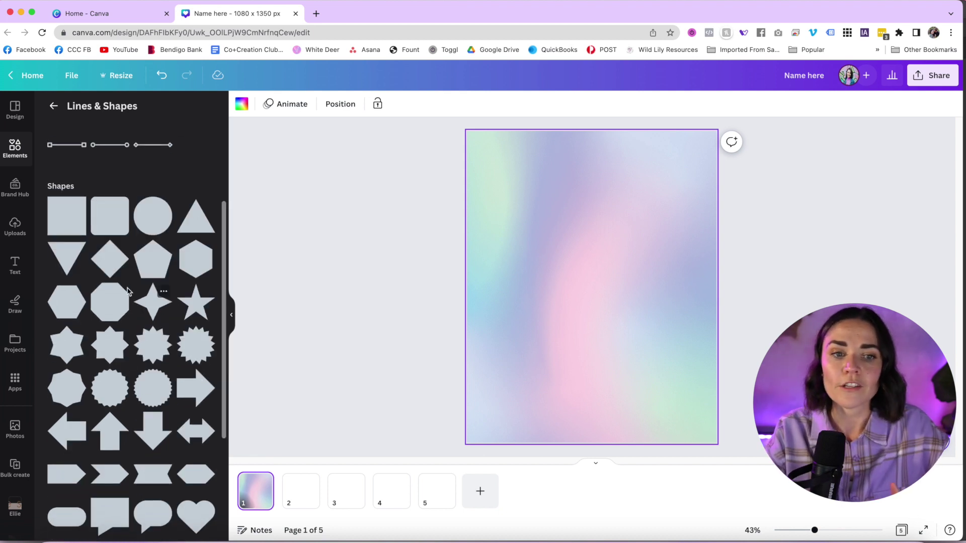
{"action": "left_click", "coordinate": [65, 223]}
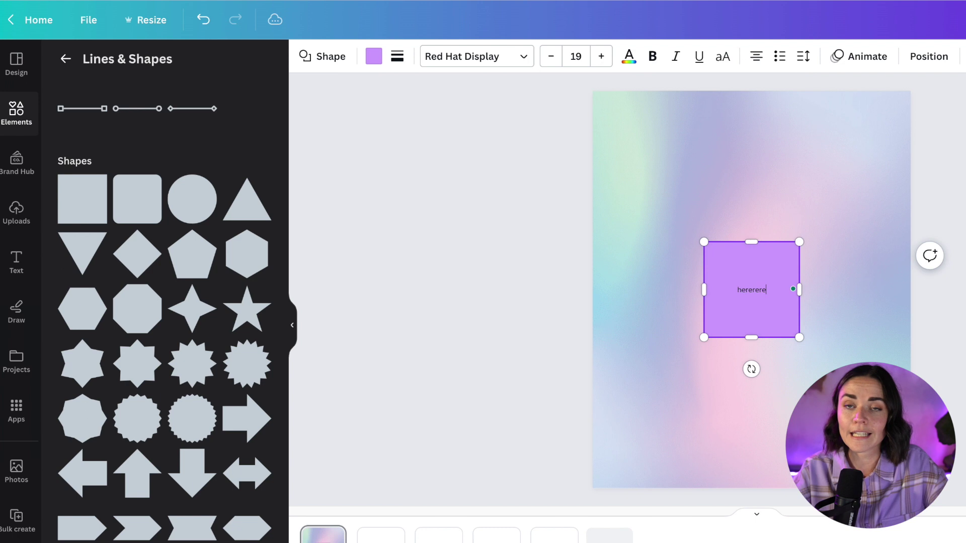
Clear the square's text, give it a 30-weight border and round its corners to 100
{"action": "double_click", "coordinate": [751, 286]}
{"action": "key", "text": "BackSpace"}
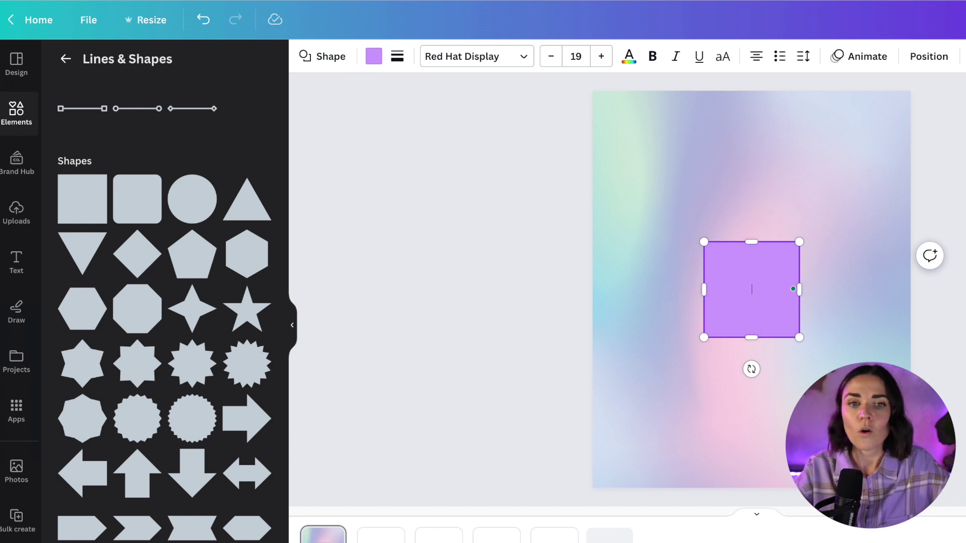
{"action": "left_click", "coordinate": [397, 60]}
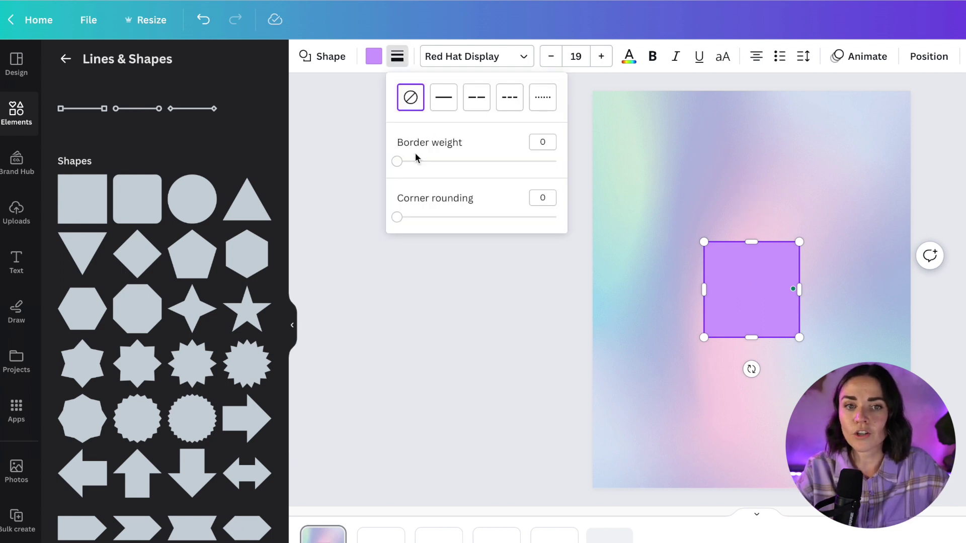
{"action": "left_click_drag", "start_coordinate": [411, 166], "coordinate": [446, 165]}
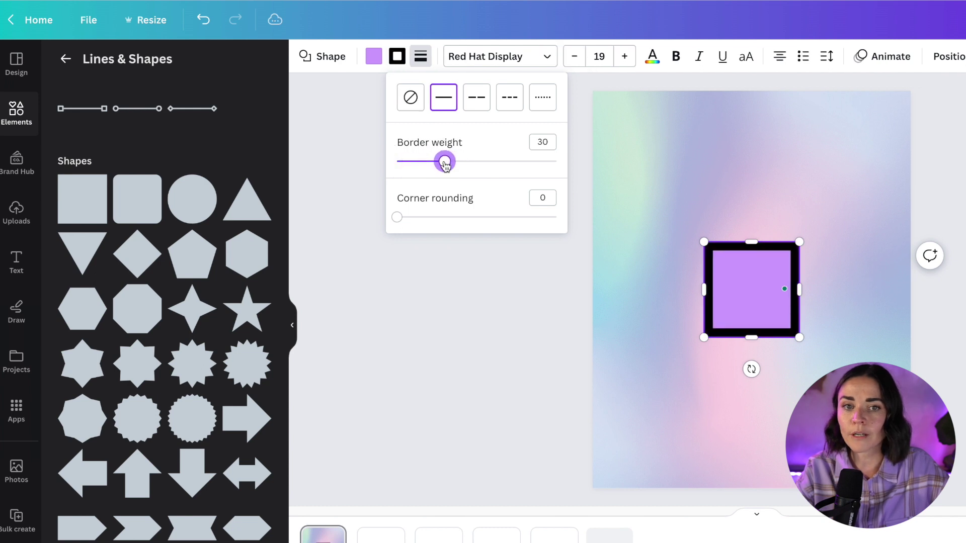
{"action": "left_click", "coordinate": [398, 57]}
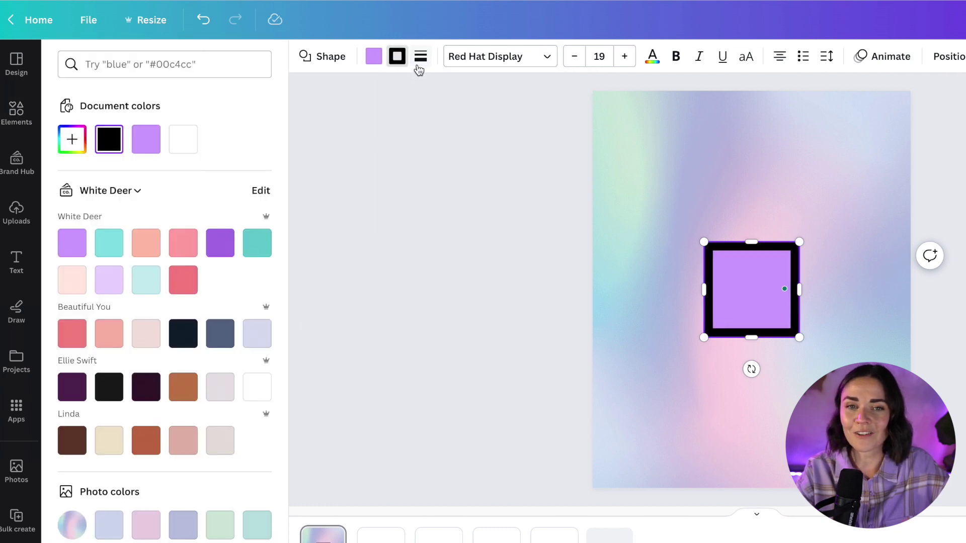
{"action": "left_click", "coordinate": [422, 60]}
{"action": "left_click_drag", "start_coordinate": [421, 217], "coordinate": [580, 217]}
Try dashed and dotted borders, swap the shape to a triangle then a pentagon, and delete it
{"action": "left_click", "coordinate": [538, 108]}
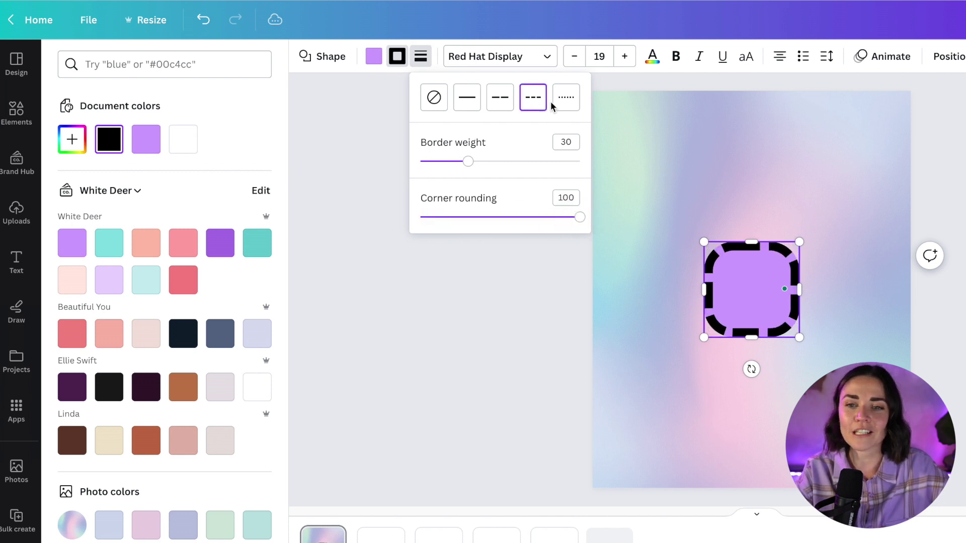
{"action": "left_click", "coordinate": [565, 106]}
{"action": "left_click", "coordinate": [322, 56]}
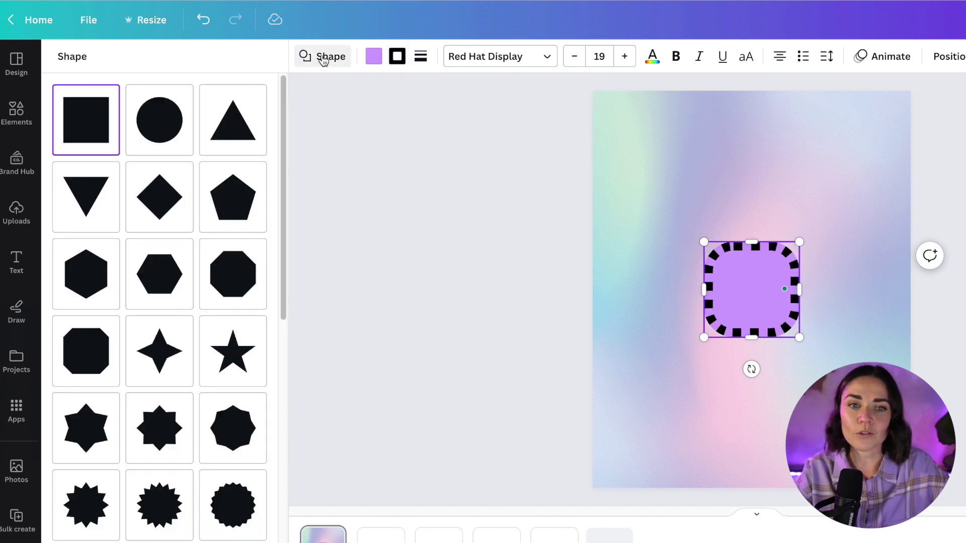
{"action": "left_click", "coordinate": [260, 110]}
{"action": "left_click", "coordinate": [244, 195]}
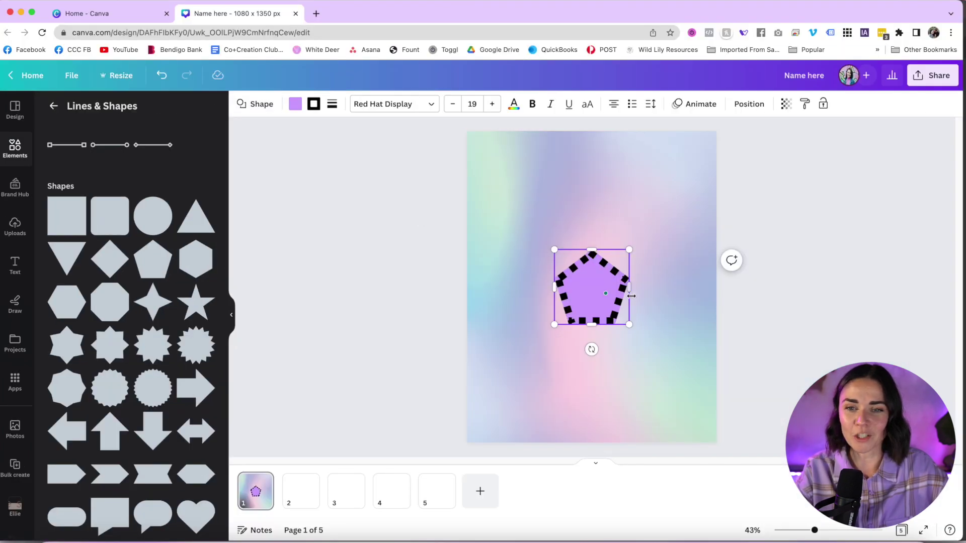
{"action": "key", "text": "Delete"}
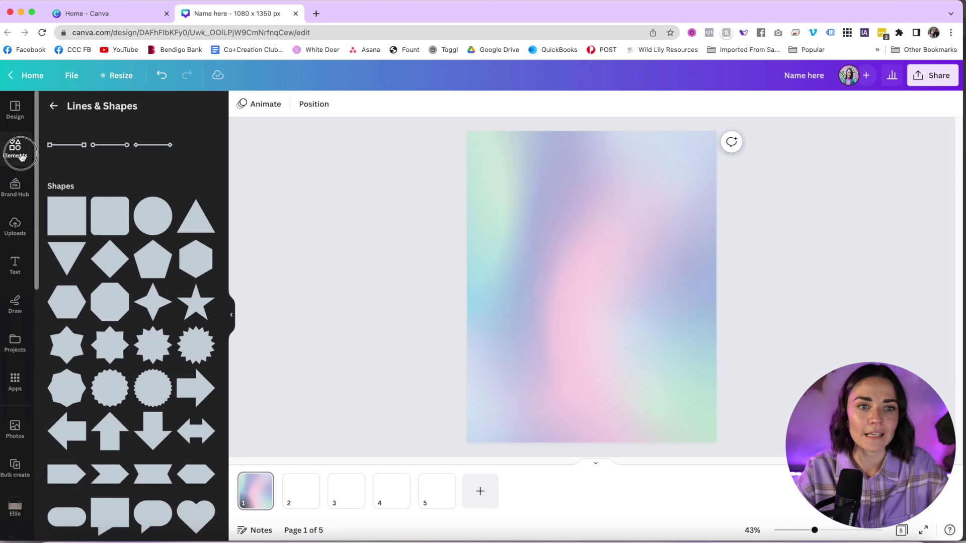
Open the Bold Foliage graphics collection and add the red spiky leaf to the page
{"action": "left_click", "coordinate": [21, 158]}
{"action": "scroll", "coordinate": [91, 274], "scroll_direction": "down", "scroll_amount": 1}
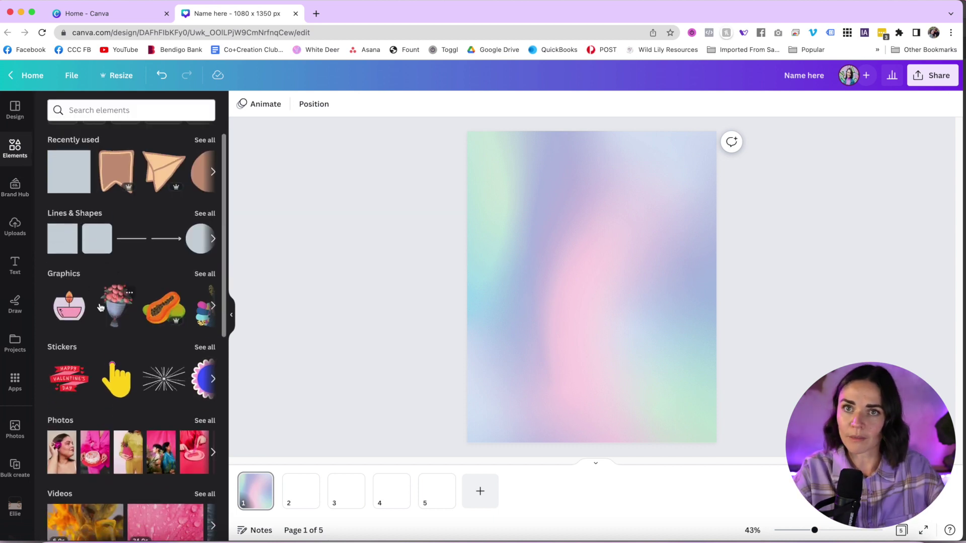
{"action": "left_click", "coordinate": [204, 273]}
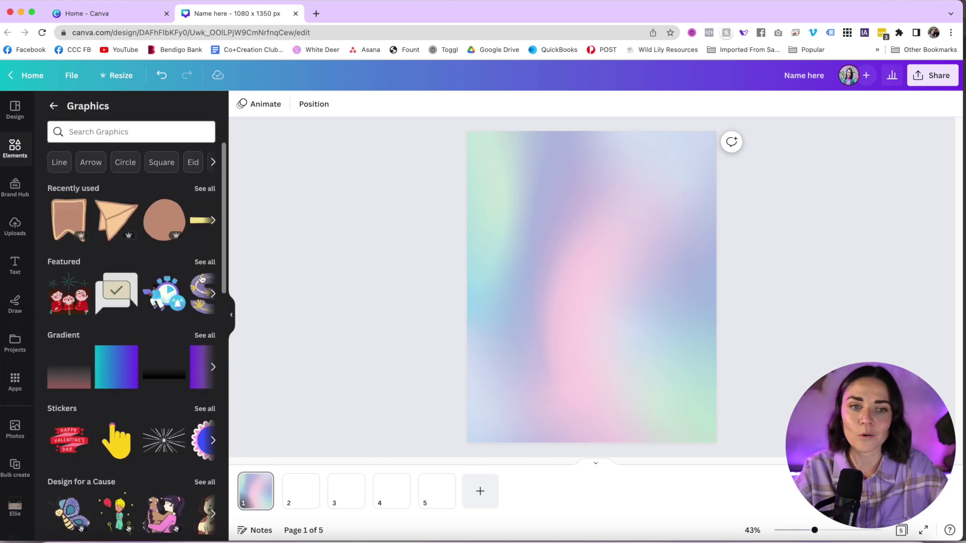
{"action": "scroll", "coordinate": [148, 222], "scroll_direction": "down", "scroll_amount": 3}
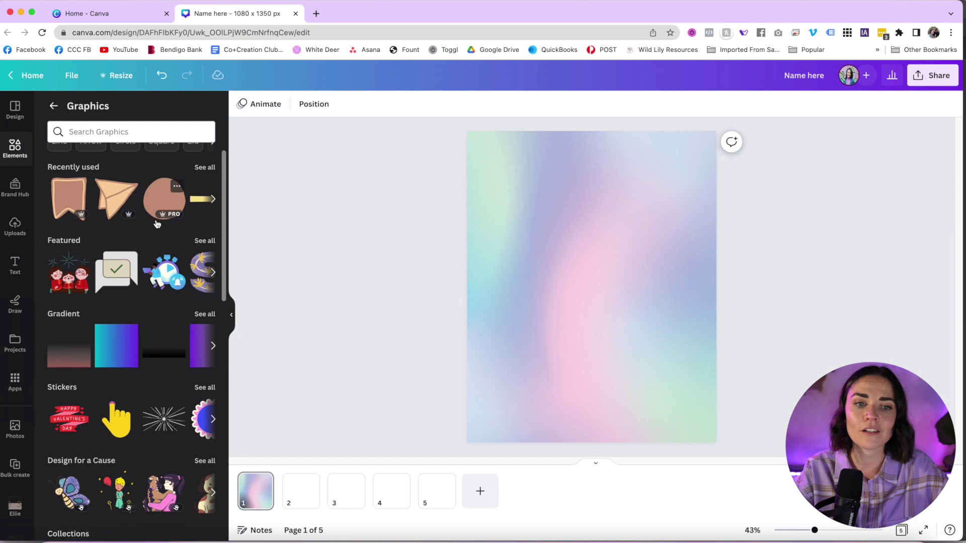
{"action": "scroll", "coordinate": [174, 311], "scroll_direction": "down", "scroll_amount": 5}
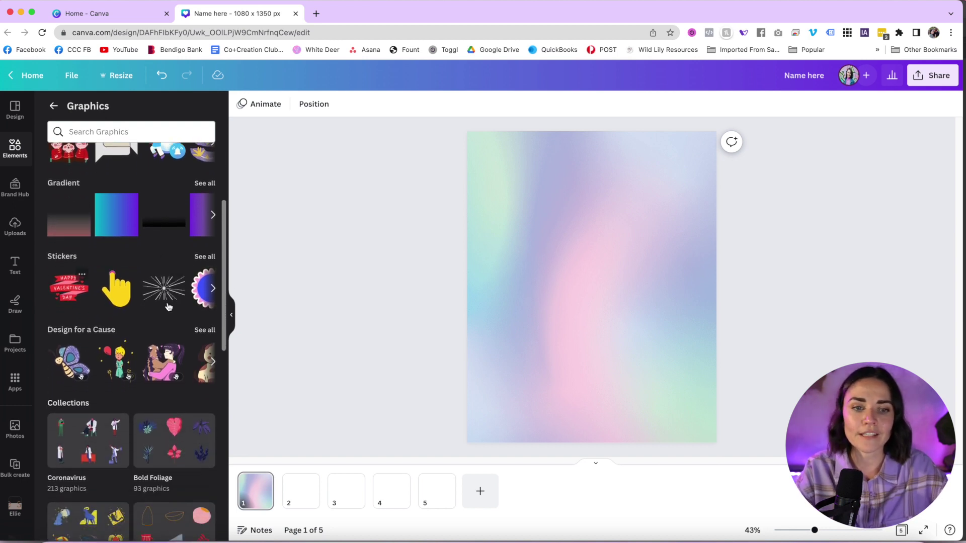
{"action": "left_click", "coordinate": [178, 233]}
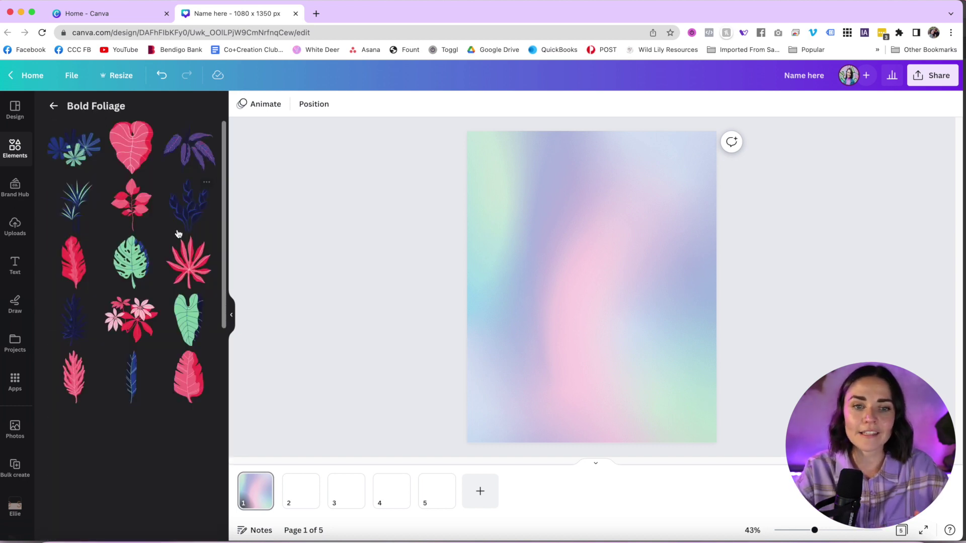
{"action": "left_click", "coordinate": [187, 259]}
Search graphics for 'flower', then purple flowers, then 'flower organic'
{"action": "left_click", "coordinate": [54, 107]}
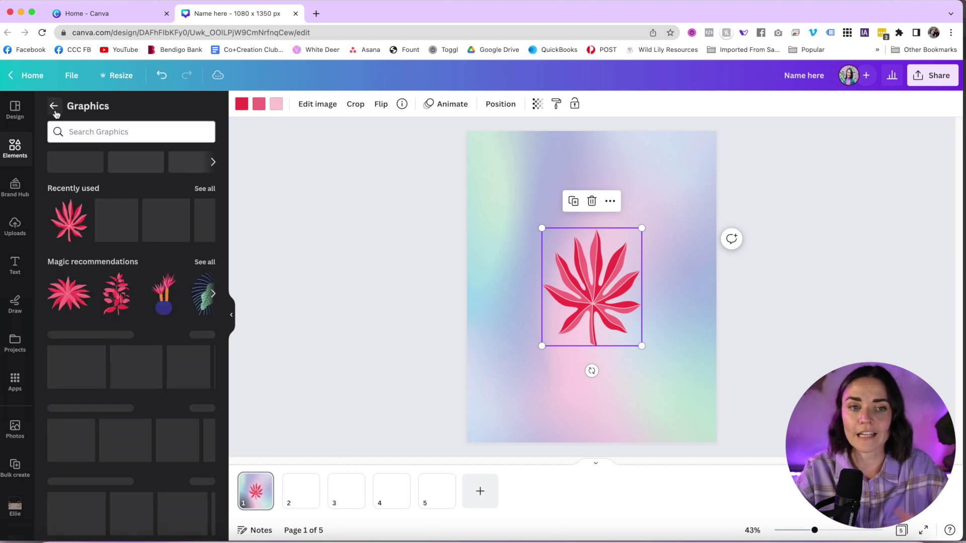
{"action": "left_click", "coordinate": [96, 134]}
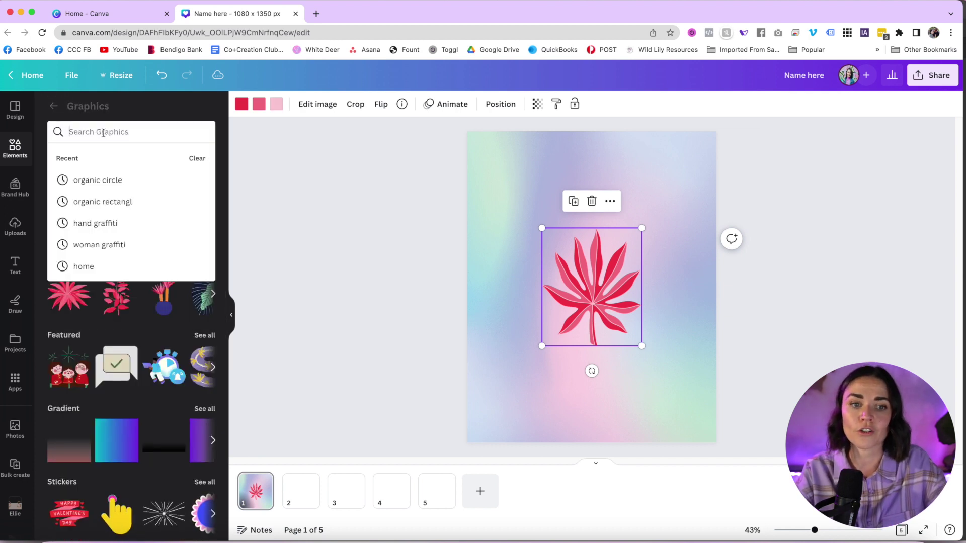
{"action": "type", "text": "flower"}
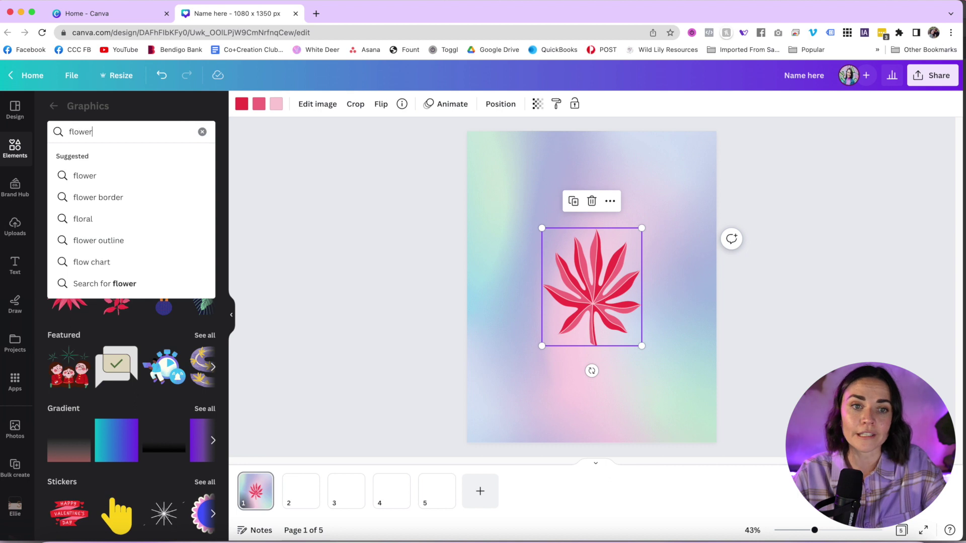
{"action": "key", "text": "Return"}
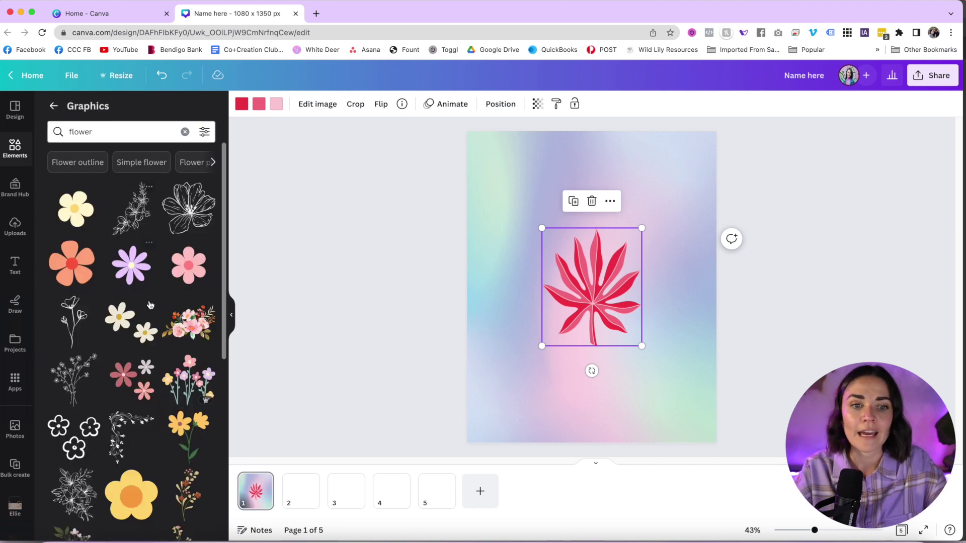
{"action": "scroll", "coordinate": [154, 283], "scroll_direction": "down", "scroll_amount": 6}
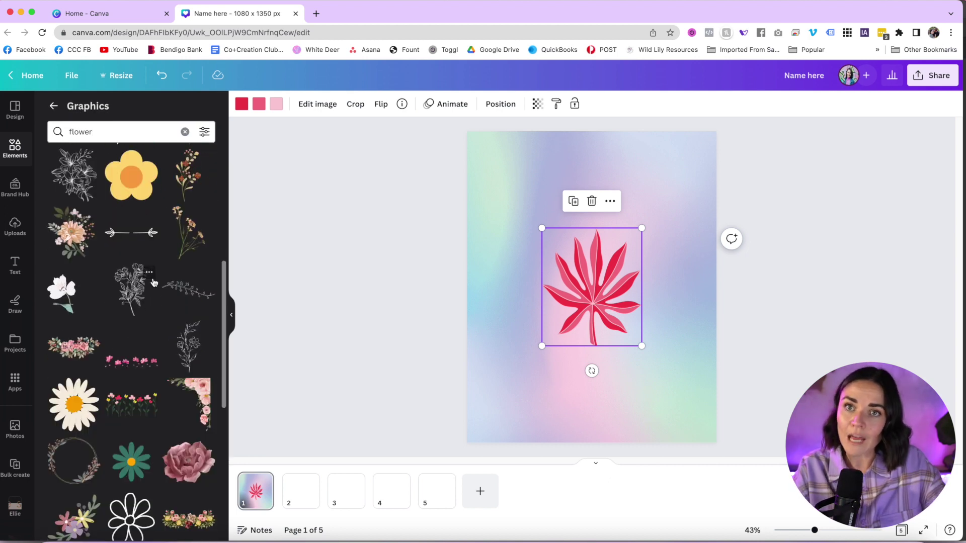
{"action": "scroll", "coordinate": [153, 283], "scroll_direction": "up", "scroll_amount": 6}
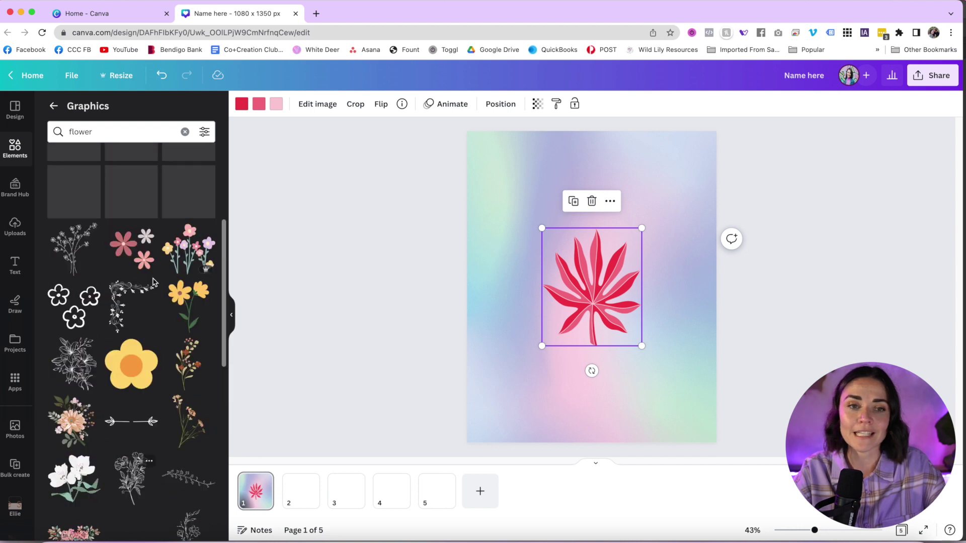
{"action": "left_click", "coordinate": [106, 131]}
{"action": "type", "text": "il"}
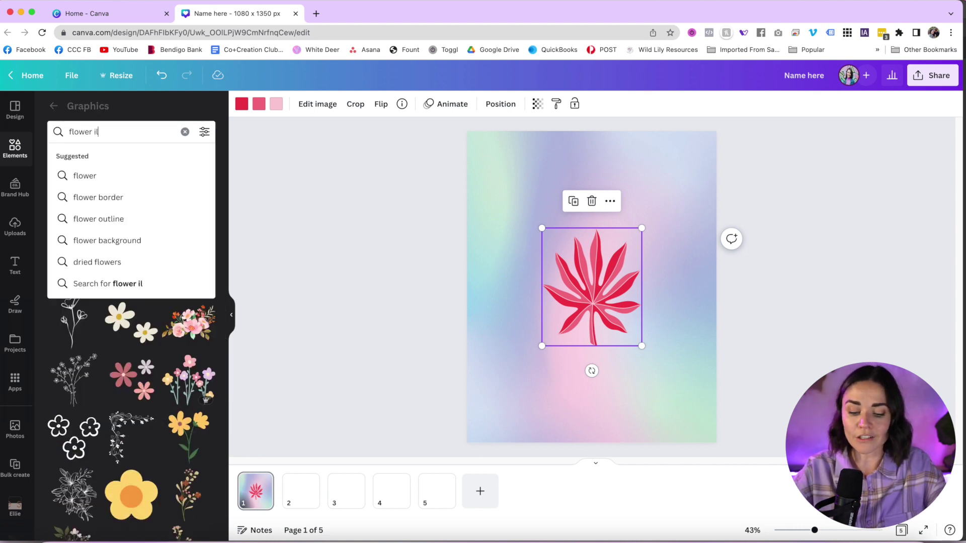
{"action": "type", "text": "purple"}
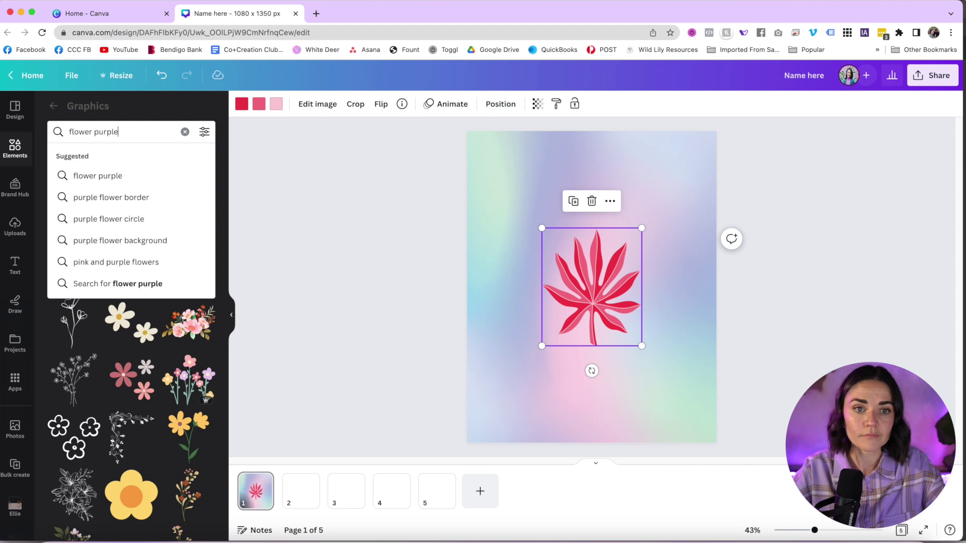
{"action": "key", "text": "Return"}
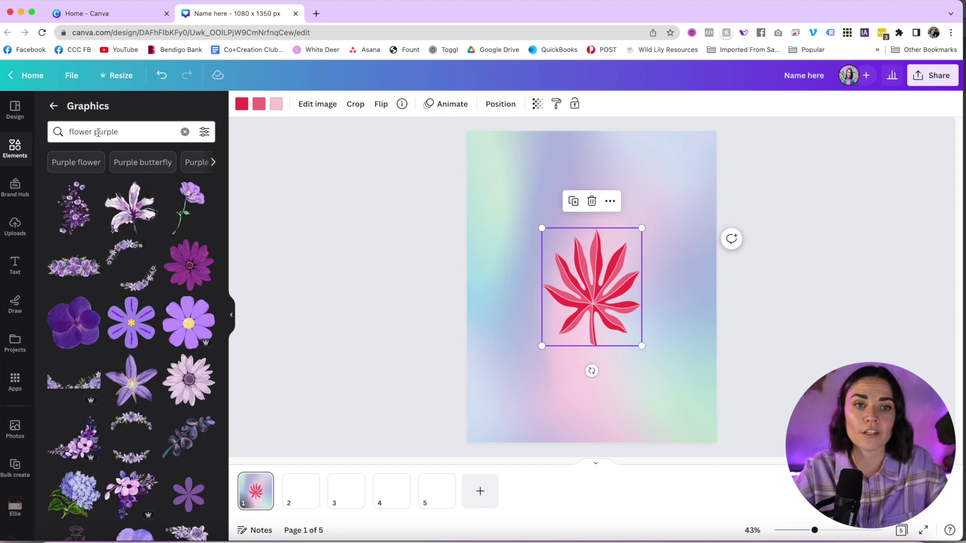
{"action": "double_click", "coordinate": [168, 132]}
{"action": "type", "text": "organic"}
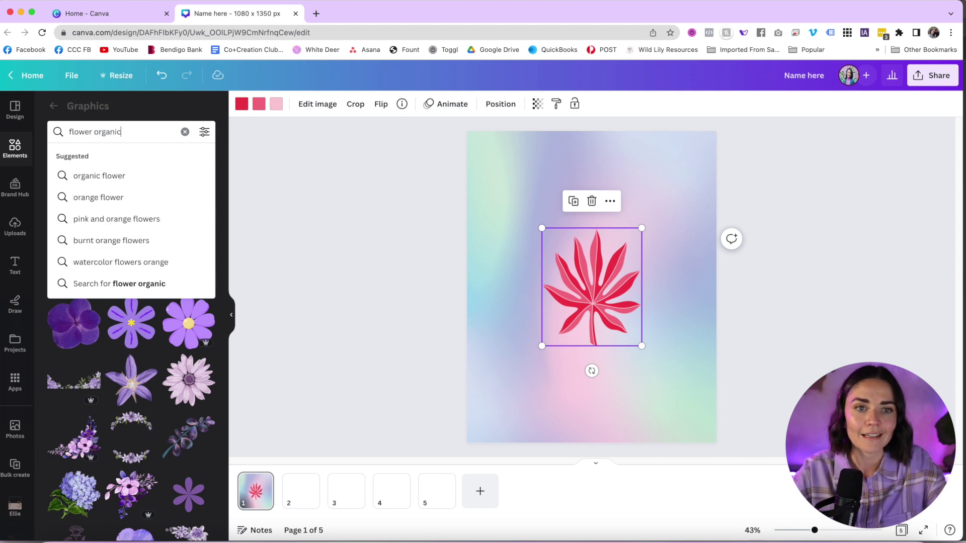
{"action": "key", "text": "Return"}
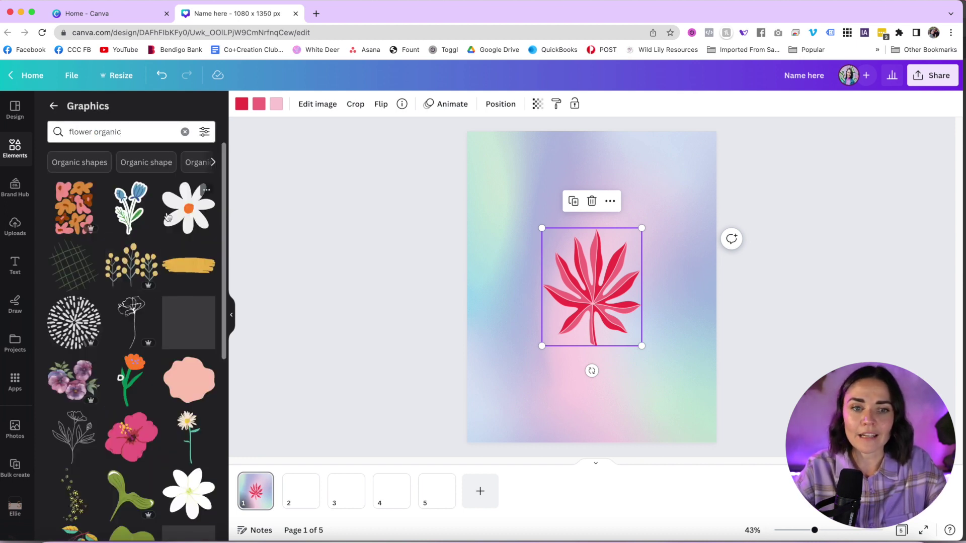
Add the white daisy with an orange centre and move it to the page's upper left
{"action": "left_click", "coordinate": [194, 212]}
{"action": "left_click_drag", "start_coordinate": [600, 319], "coordinate": [537, 242]}
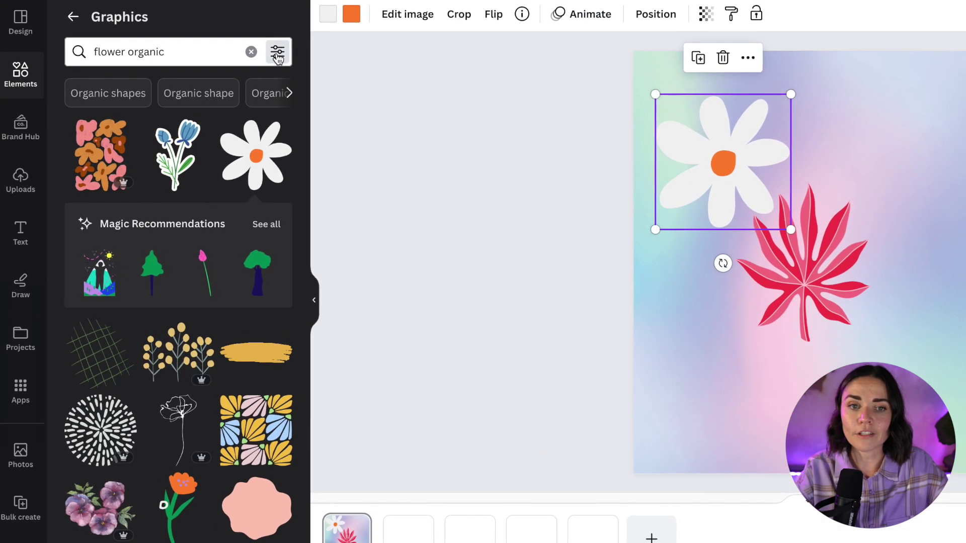
{"action": "left_click", "coordinate": [277, 53]}
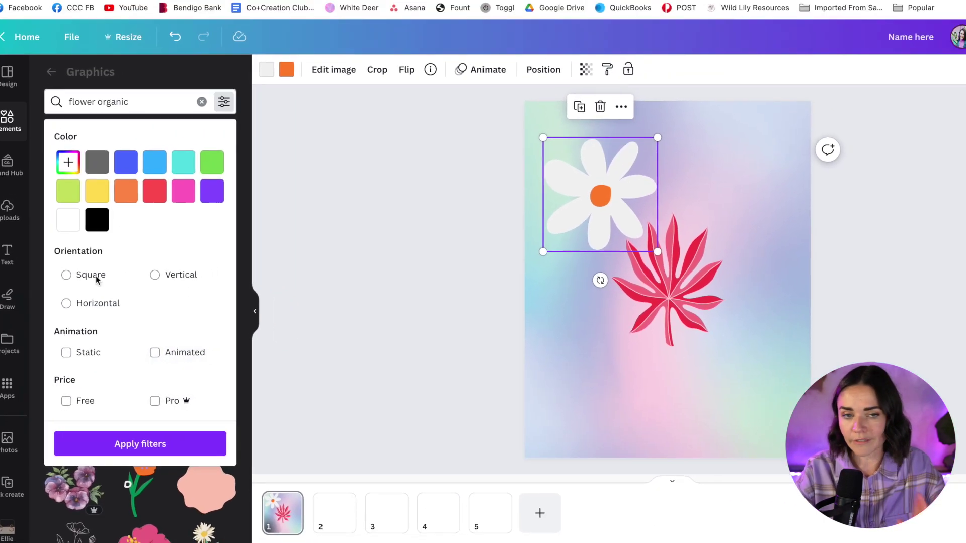
{"action": "left_click", "coordinate": [397, 234]}
{"action": "left_click", "coordinate": [291, 269]}
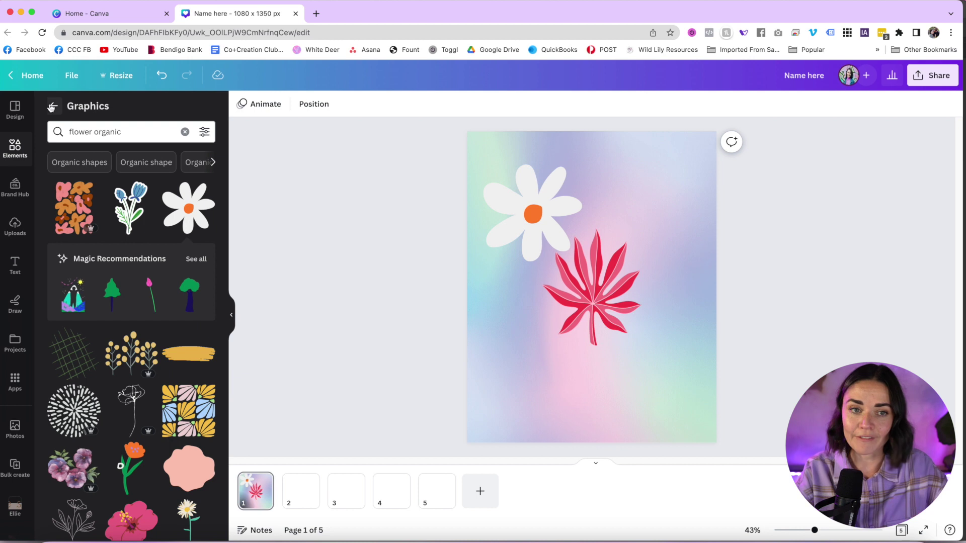
{"action": "left_click", "coordinate": [185, 131]}
Open all Photos and search for 'woman on laptop'
{"action": "scroll", "coordinate": [66, 349], "scroll_direction": "down", "scroll_amount": 5}
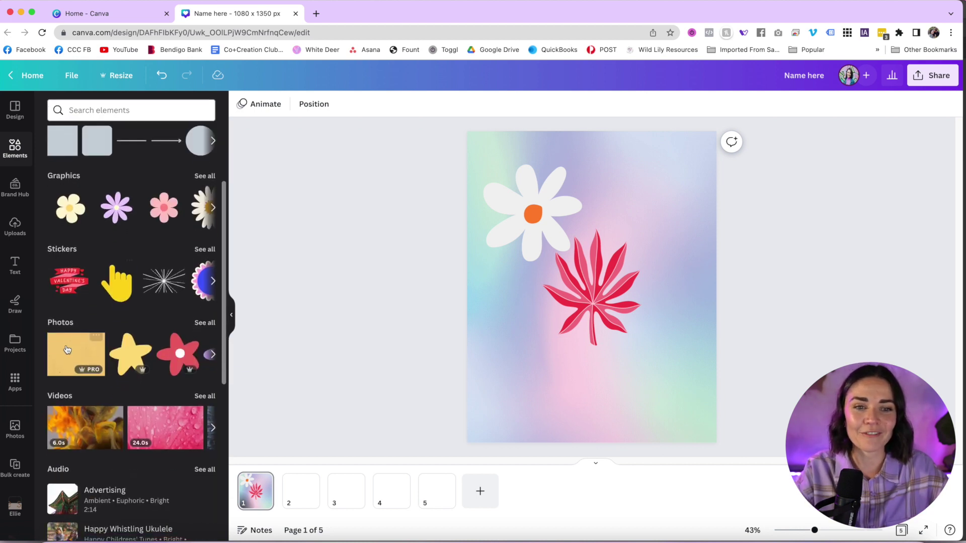
{"action": "left_click", "coordinate": [204, 323]}
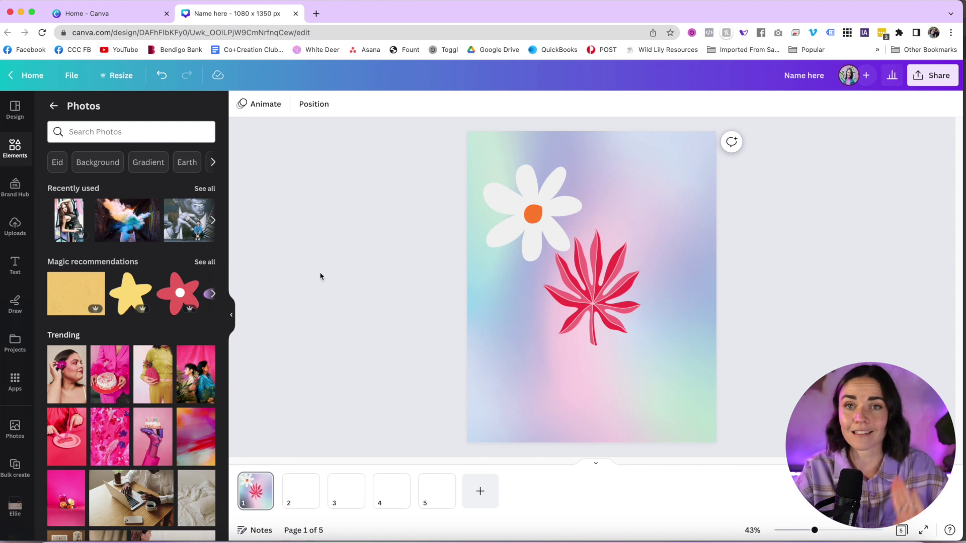
{"action": "scroll", "coordinate": [131, 302], "scroll_direction": "down", "scroll_amount": 4}
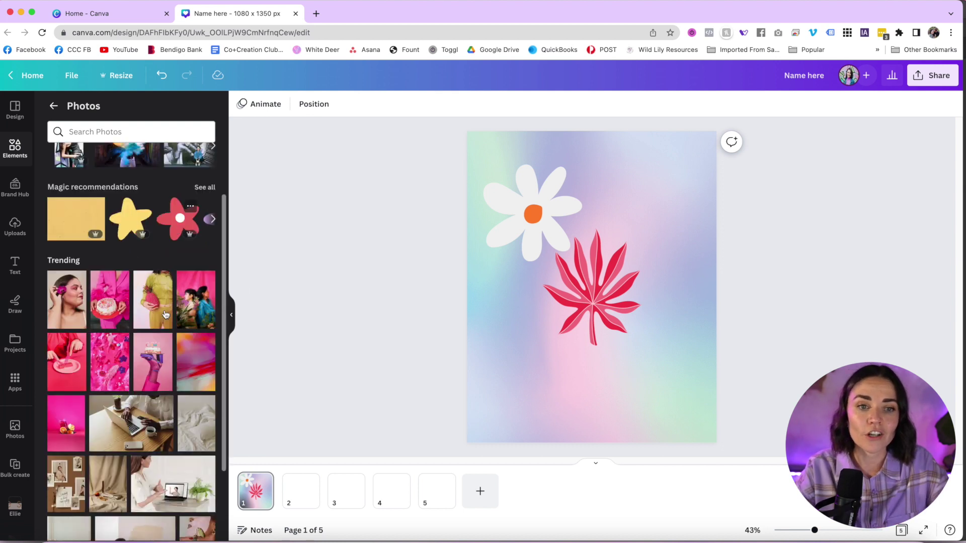
{"action": "scroll", "coordinate": [126, 201], "scroll_direction": "up", "scroll_amount": 4}
{"action": "left_click", "coordinate": [119, 130]}
{"action": "type", "text": "woman on laptop"}
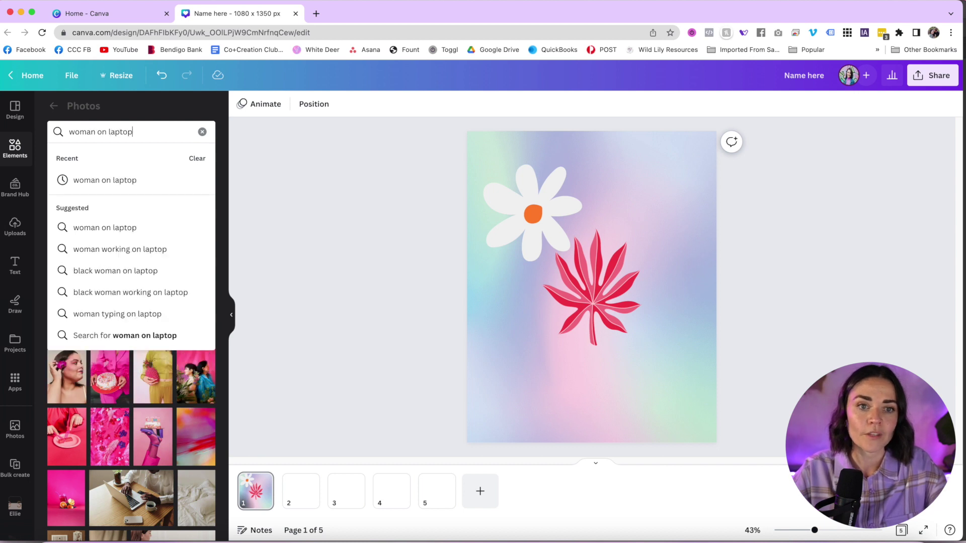
{"action": "key", "text": "Return"}
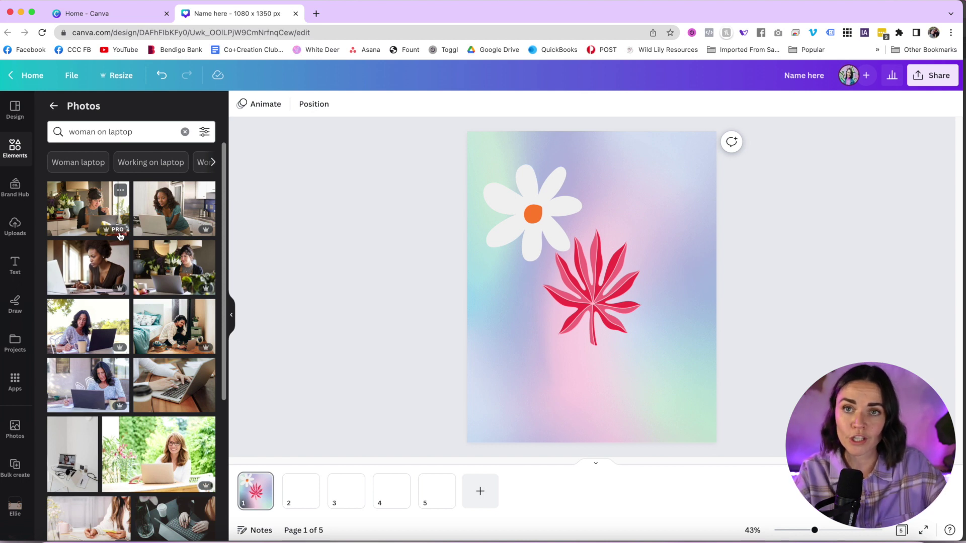
Add the keyboard photo and then the white desk laptop photo to the page
{"action": "scroll", "coordinate": [150, 323], "scroll_direction": "down", "scroll_amount": 3}
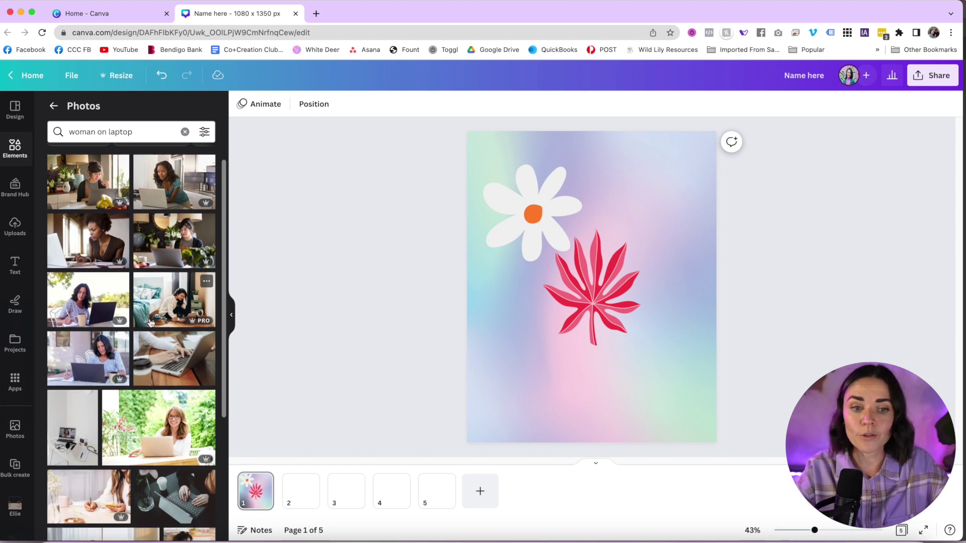
{"action": "scroll", "coordinate": [151, 324], "scroll_direction": "down", "scroll_amount": 1}
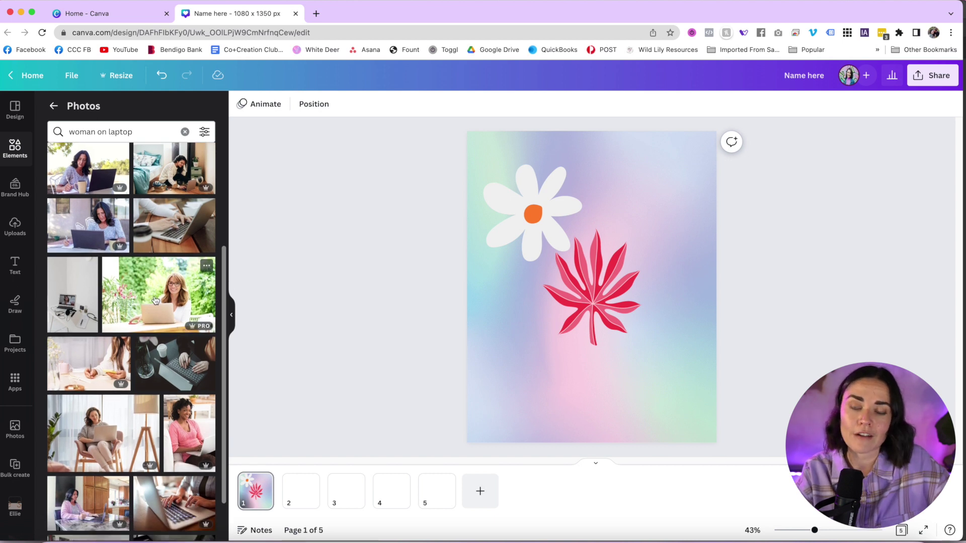
{"action": "scroll", "coordinate": [155, 301], "scroll_direction": "down", "scroll_amount": 1}
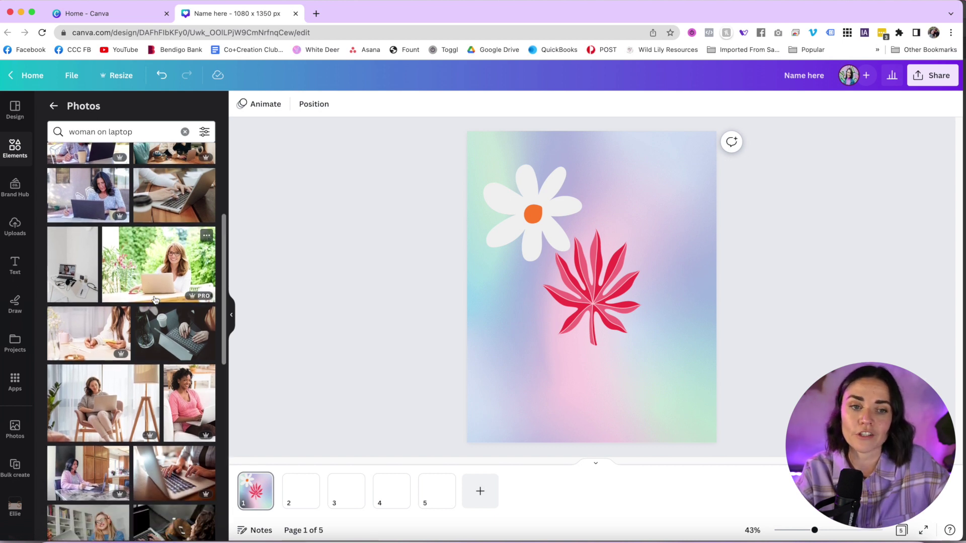
{"action": "left_click", "coordinate": [176, 350]}
{"action": "left_click", "coordinate": [76, 264]}
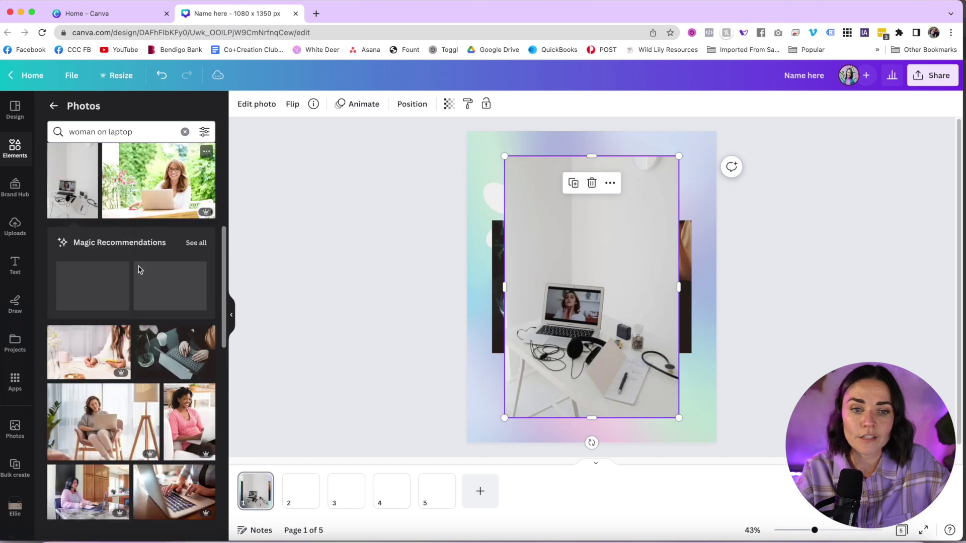
{"action": "scroll", "coordinate": [140, 269], "scroll_direction": "down", "scroll_amount": 1}
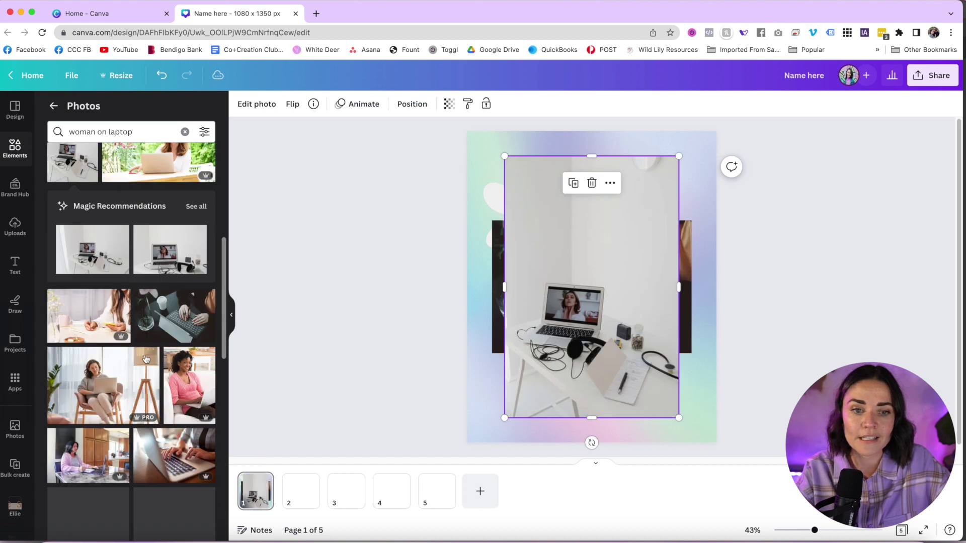
{"action": "left_click", "coordinate": [304, 311]}
{"action": "left_click", "coordinate": [205, 132]}
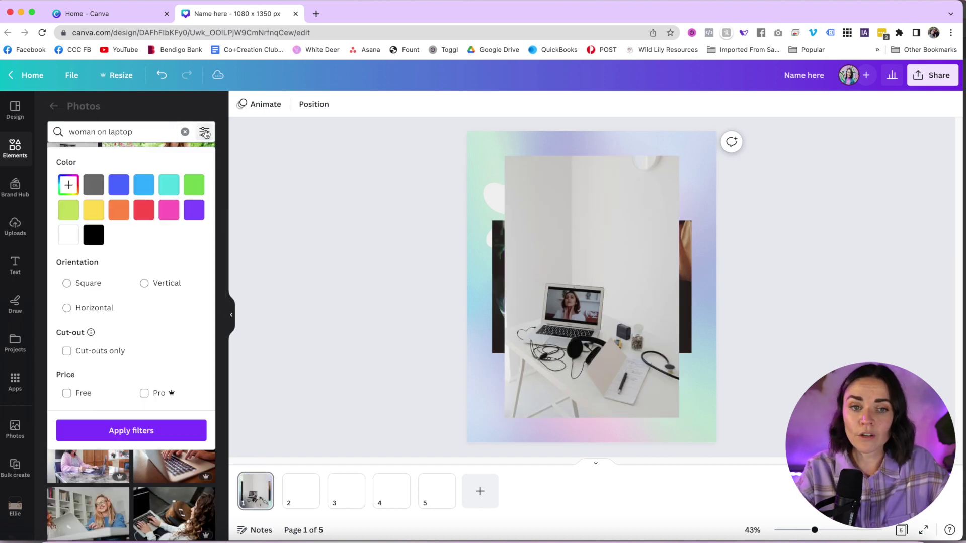
{"action": "left_click", "coordinate": [204, 132]}
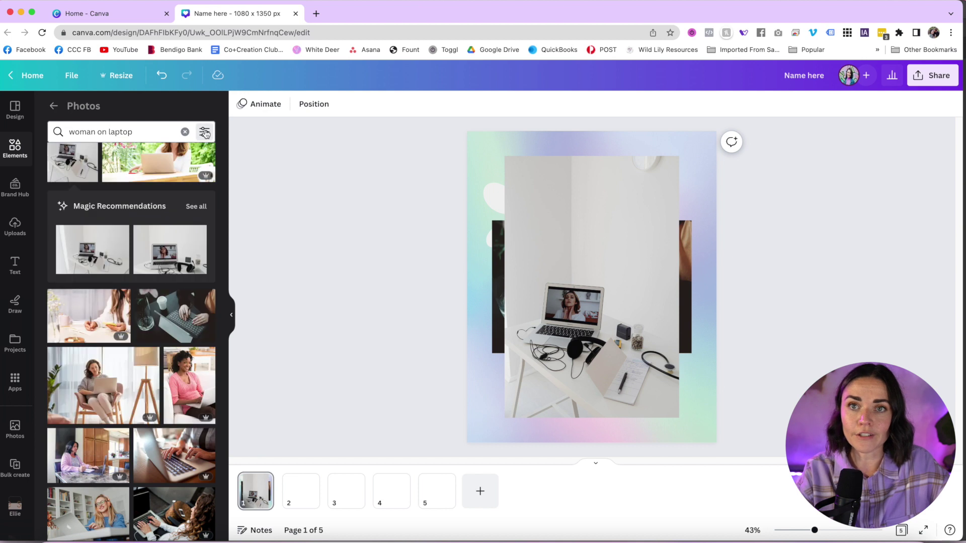
{"action": "left_click", "coordinate": [55, 107]}
{"action": "scroll", "coordinate": [99, 344], "scroll_direction": "down", "scroll_amount": 3}
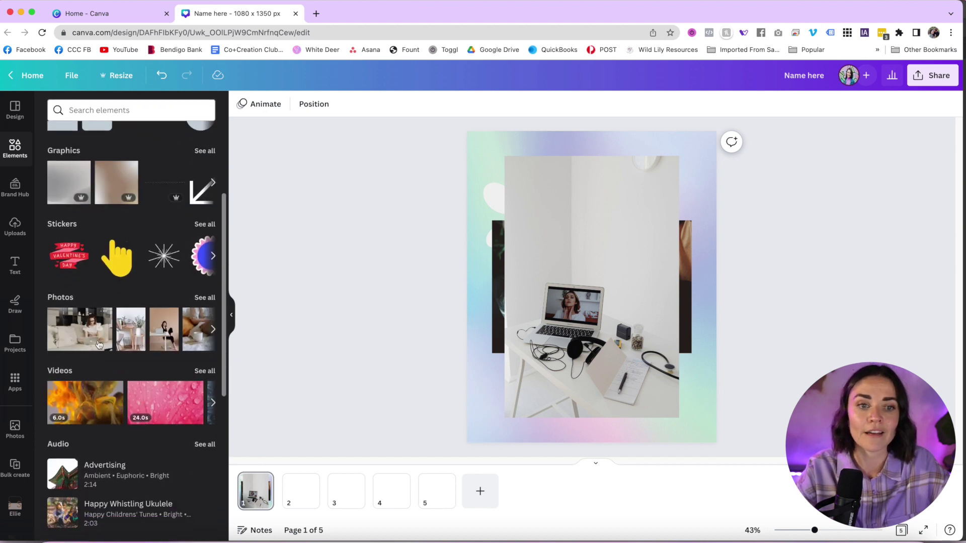
Add a Progress ring chart and set its percentage to 65
{"action": "scroll", "coordinate": [99, 344], "scroll_direction": "down", "scroll_amount": 4}
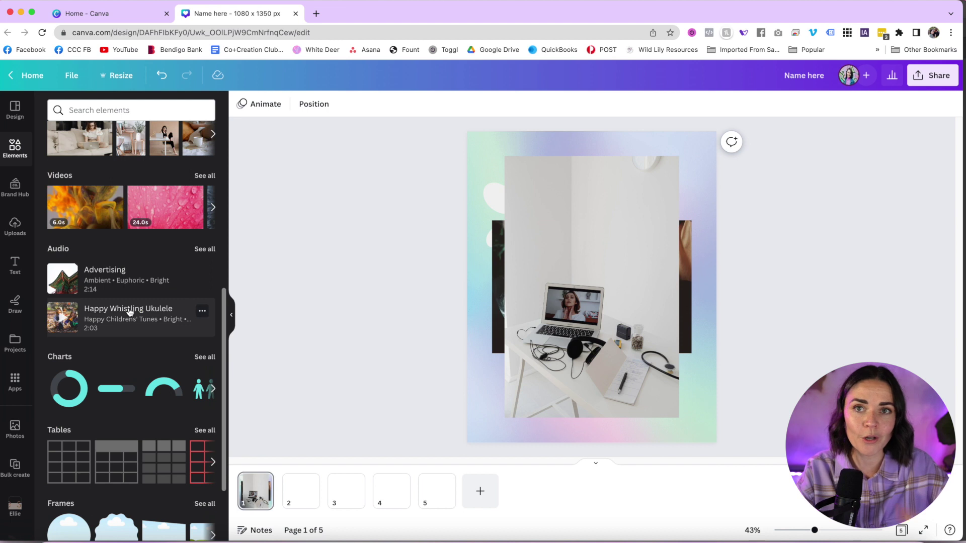
{"action": "scroll", "coordinate": [114, 310], "scroll_direction": "down", "scroll_amount": 1}
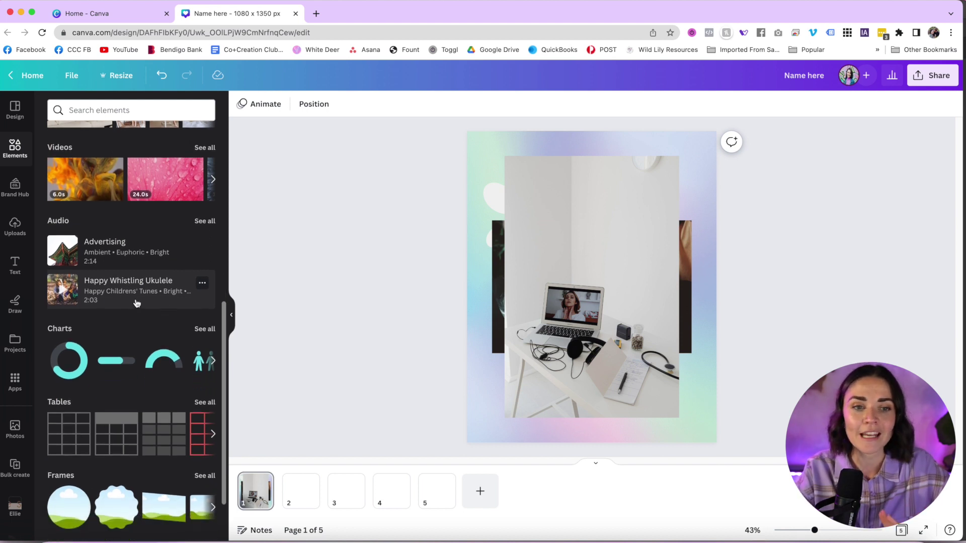
{"action": "left_click", "coordinate": [75, 369]}
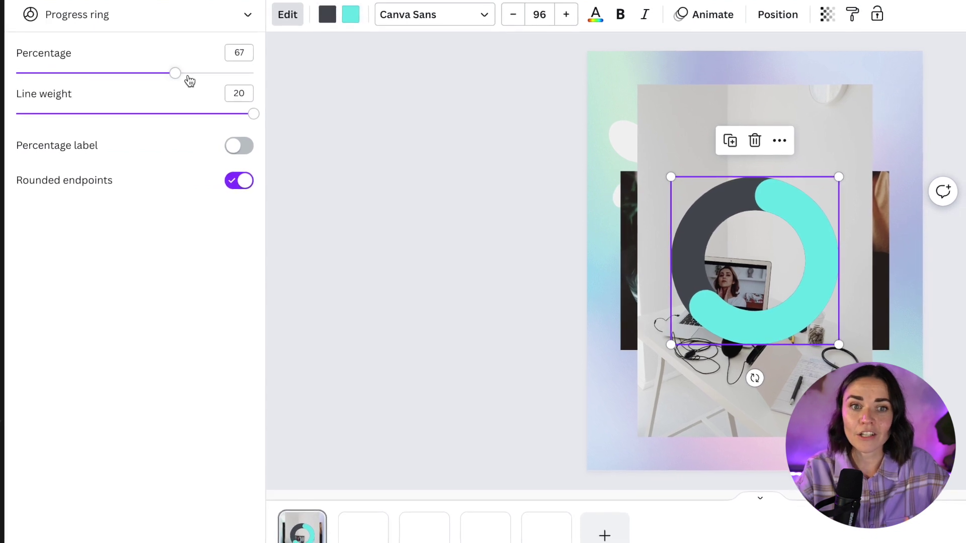
{"action": "mouse_move", "coordinate": [175, 73]}
{"action": "left_mouse_down"}
{"action": "mouse_move", "coordinate": [213, 76]}
{"action": "mouse_move", "coordinate": [171, 71]}
{"action": "left_mouse_up"}
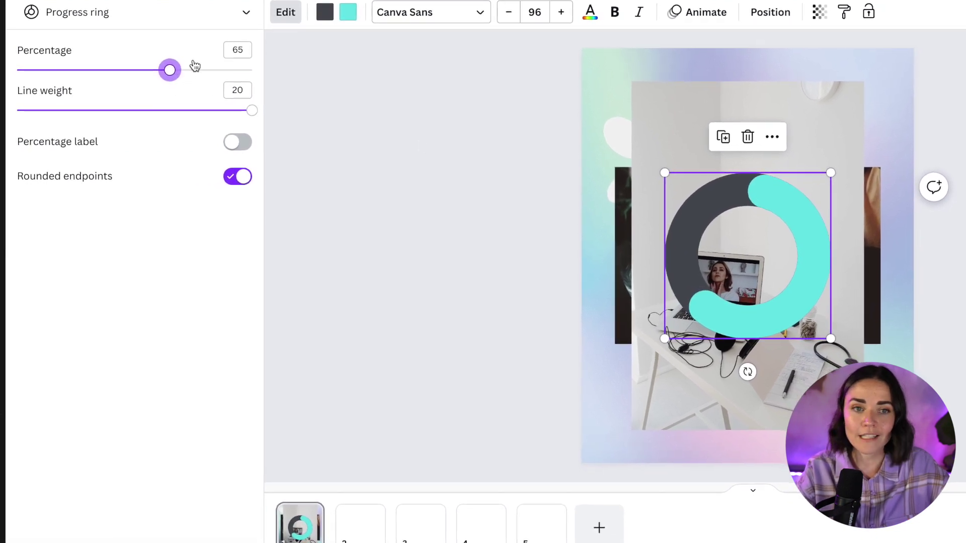
{"action": "left_click", "coordinate": [244, 14]}
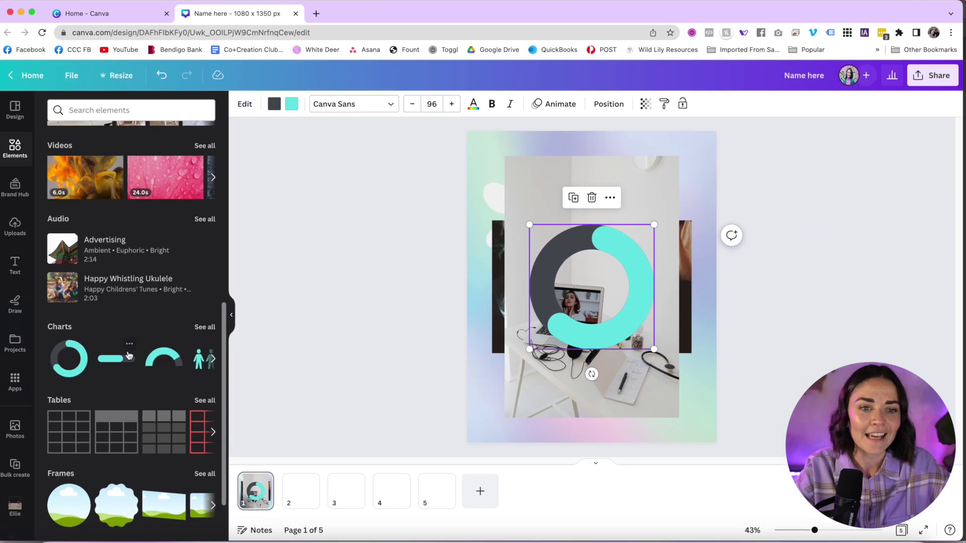
Marquee-select every element on the page and delete them all
{"action": "scroll", "coordinate": [129, 355], "scroll_direction": "down", "scroll_amount": 2}
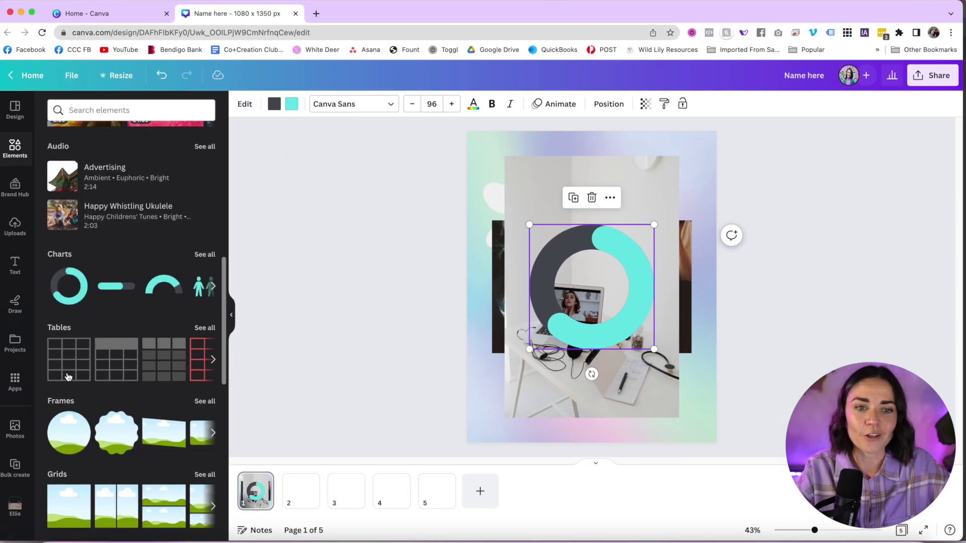
{"action": "left_click_drag", "start_coordinate": [759, 362], "coordinate": [463, 183]}
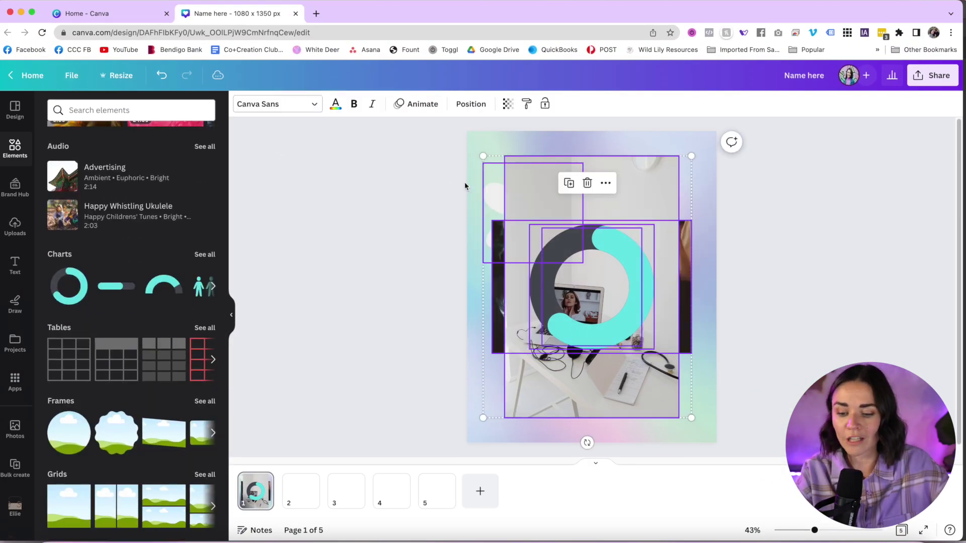
{"action": "key", "text": "Delete"}
Add a circle frame to the page and fill it with the pink cake photo
{"action": "scroll", "coordinate": [103, 433], "scroll_direction": "down", "scroll_amount": 2}
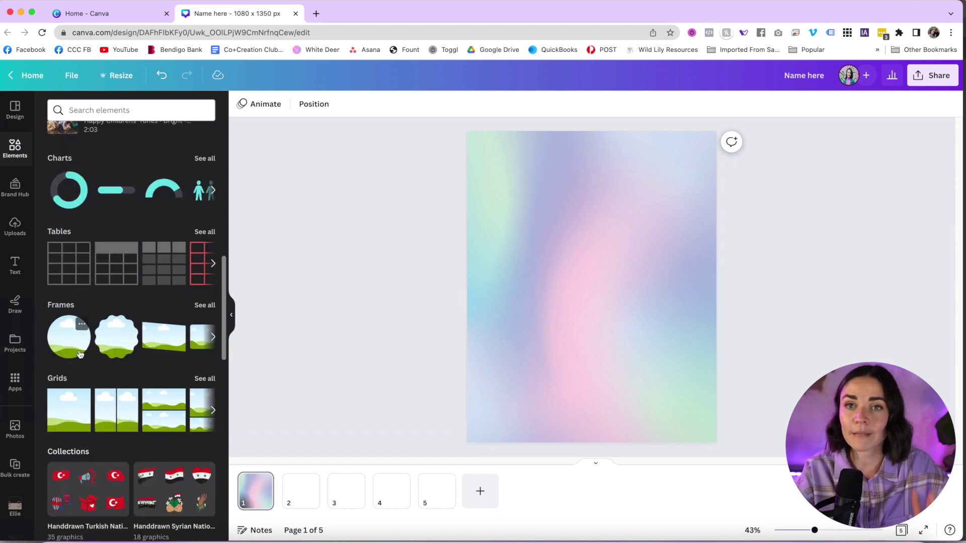
{"action": "scroll", "coordinate": [88, 402], "scroll_direction": "up", "scroll_amount": 3}
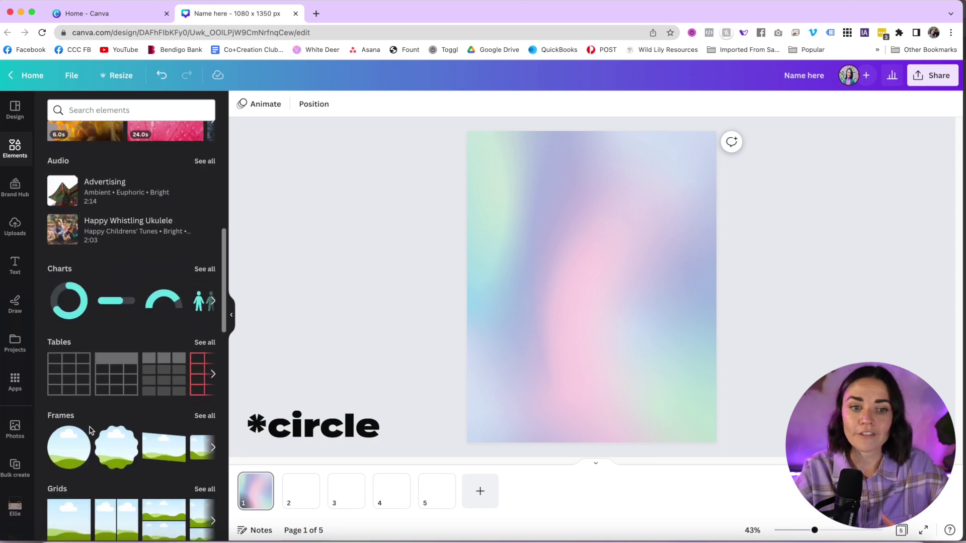
{"action": "left_click", "coordinate": [70, 456]}
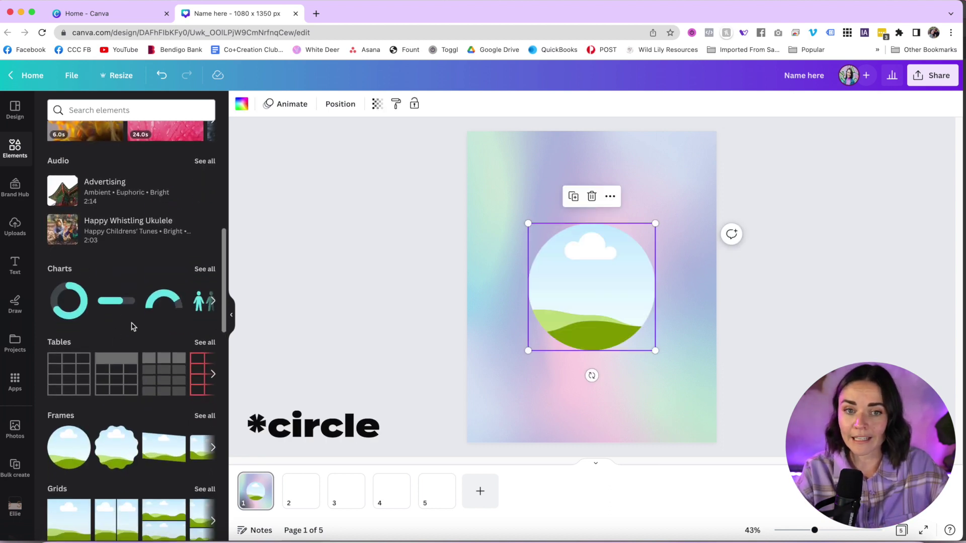
{"action": "scroll", "coordinate": [70, 427], "scroll_direction": "up", "scroll_amount": 2}
{"action": "scroll", "coordinate": [70, 418], "scroll_direction": "down", "scroll_amount": 3}
{"action": "left_click_drag", "start_coordinate": [69, 415], "coordinate": [220, 289]}
{"action": "scroll", "coordinate": [142, 291], "scroll_direction": "up", "scroll_amount": 5}
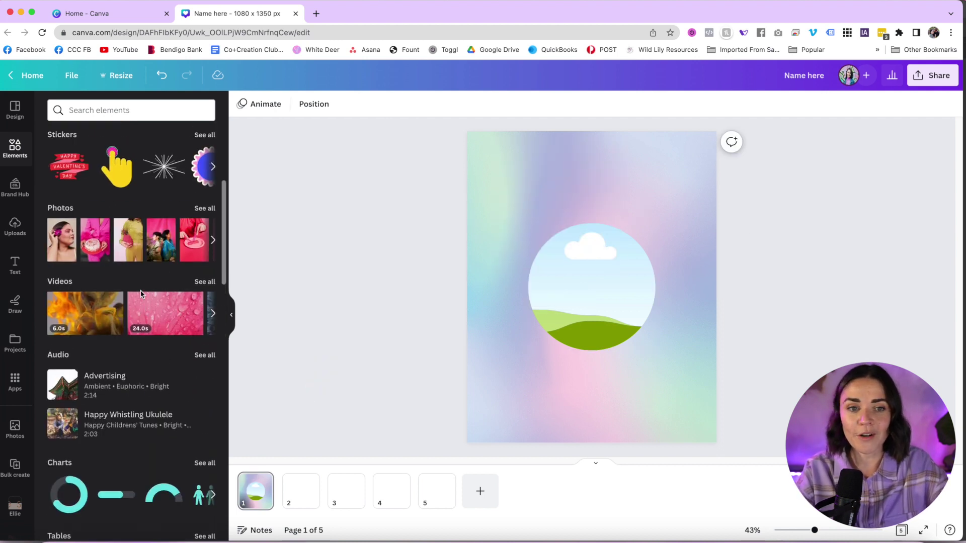
{"action": "left_click_drag", "start_coordinate": [91, 250], "coordinate": [570, 287]}
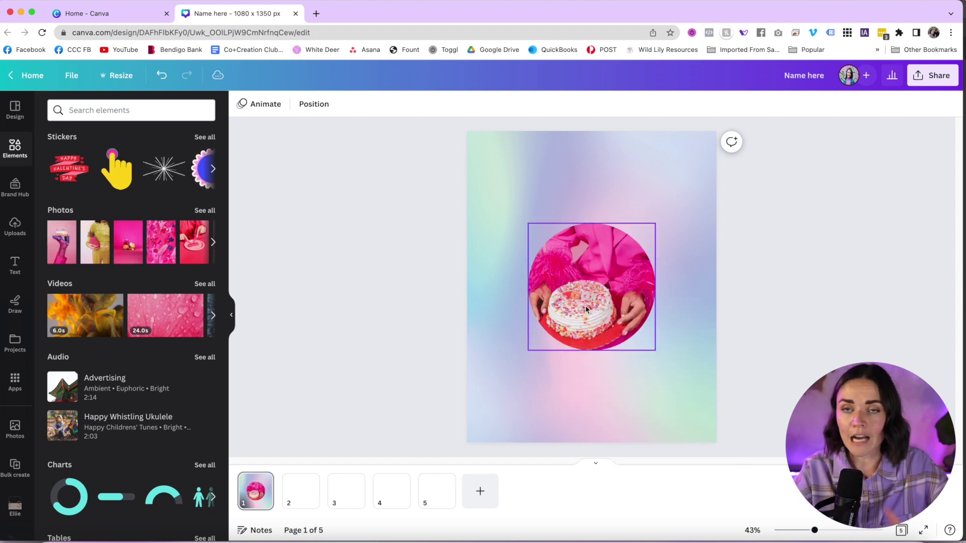
Scale up and shift the cake photo within the circle frame, keeping the new crop
{"action": "double_click", "coordinate": [590, 282]}
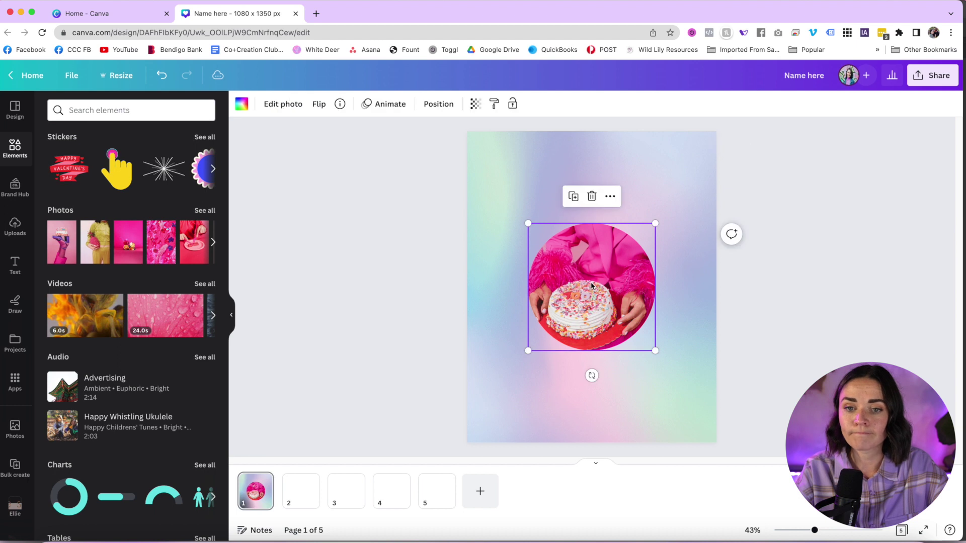
{"action": "mouse_move", "coordinate": [593, 306]}
{"action": "left_mouse_down"}
{"action": "mouse_move", "coordinate": [595, 332]}
{"action": "mouse_move", "coordinate": [596, 310]}
{"action": "left_mouse_up"}
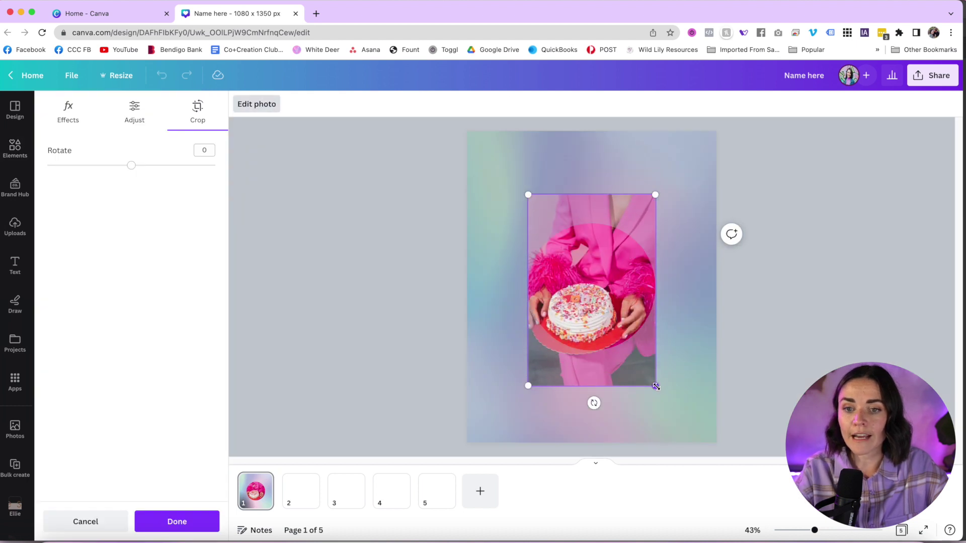
{"action": "left_click_drag", "start_coordinate": [656, 387], "coordinate": [744, 522]}
{"action": "left_click_drag", "start_coordinate": [723, 204], "coordinate": [655, 207]}
{"action": "left_click_drag", "start_coordinate": [490, 215], "coordinate": [664, 193]}
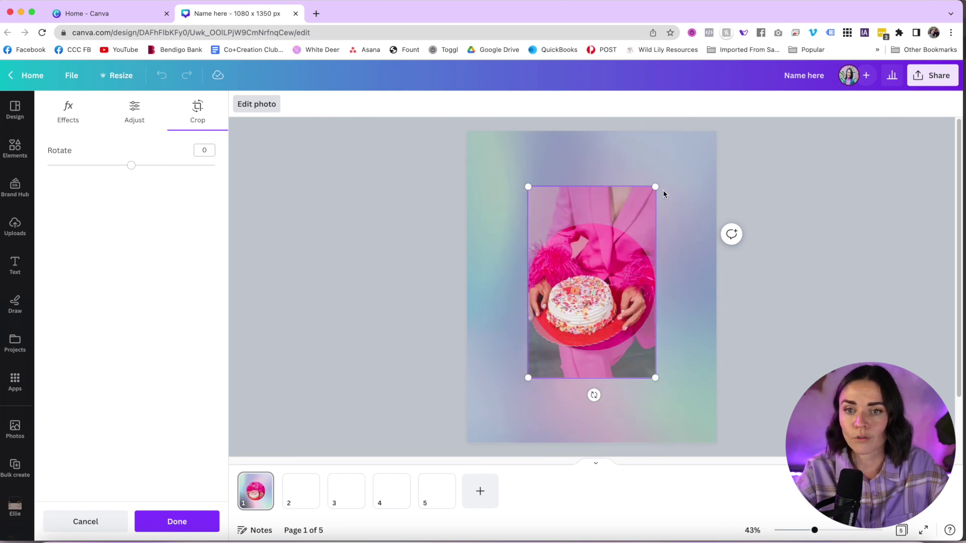
{"action": "mouse_move", "coordinate": [168, 171]}
{"action": "left_mouse_down"}
{"action": "mouse_move", "coordinate": [180, 164]}
{"action": "mouse_move", "coordinate": [153, 168]}
{"action": "left_mouse_up"}
{"action": "key", "text": "Escape"}
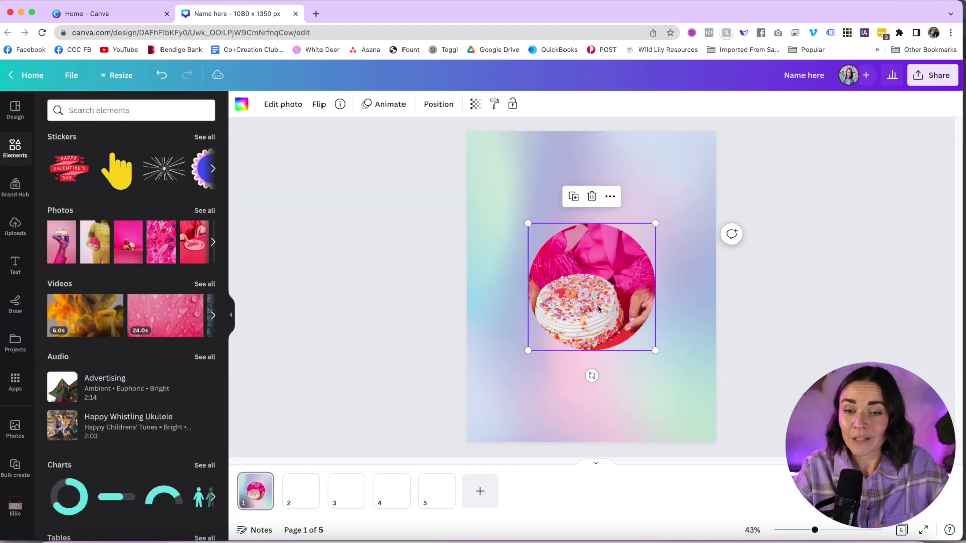
{"action": "right_click", "coordinate": [618, 264]}
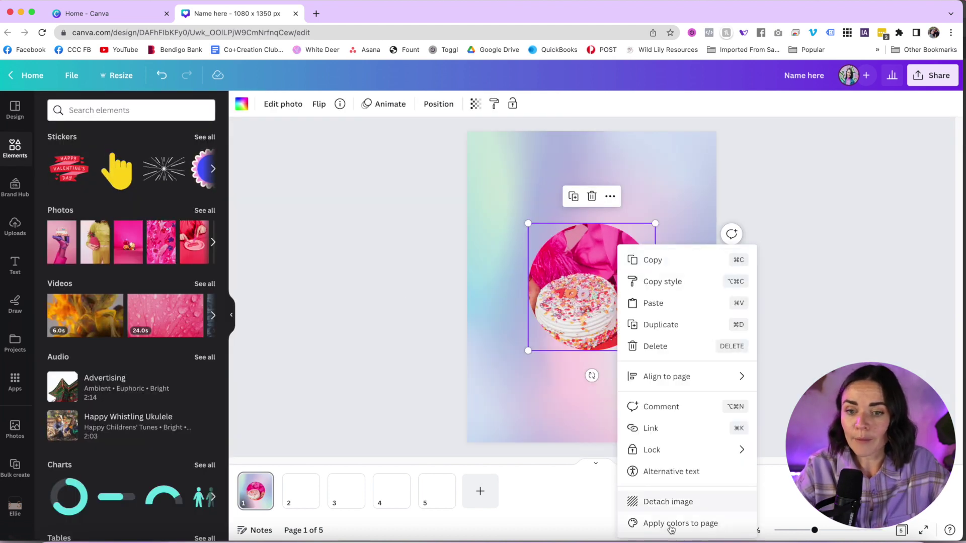
Reseat the cake photo in its circle and copy the framed circle
{"action": "left_click", "coordinate": [672, 500]}
{"action": "left_click_drag", "start_coordinate": [616, 326], "coordinate": [594, 287]}
{"action": "right_click", "coordinate": [609, 286]}
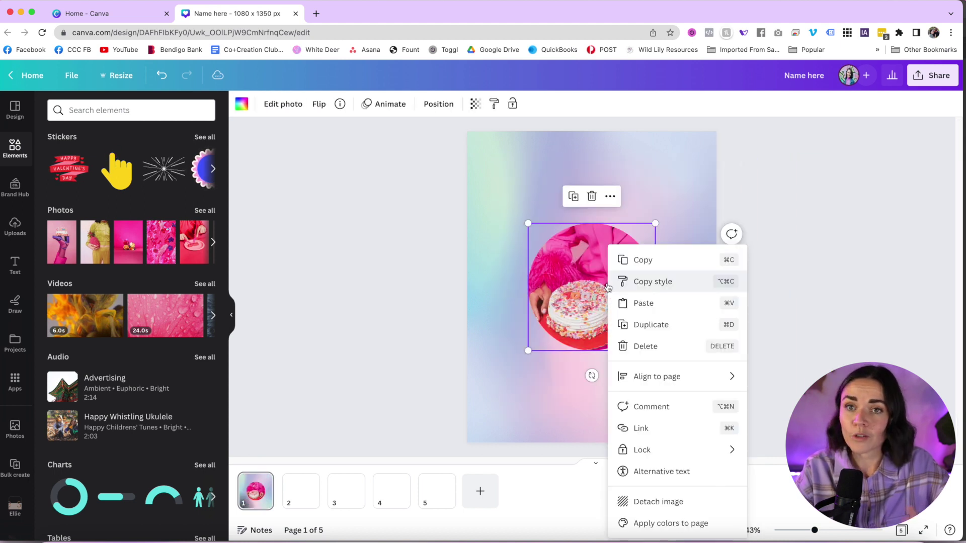
{"action": "left_click", "coordinate": [653, 260]}
Paste a copy above-right of the original and duplicate it into a third circle
{"action": "right_click", "coordinate": [659, 178]}
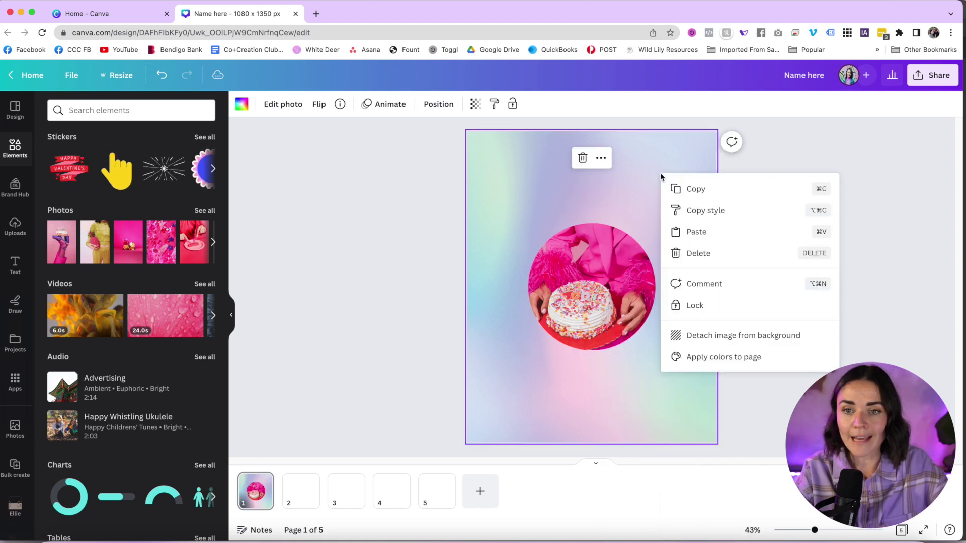
{"action": "left_click", "coordinate": [672, 231]}
{"action": "left_click_drag", "start_coordinate": [617, 265], "coordinate": [665, 191]}
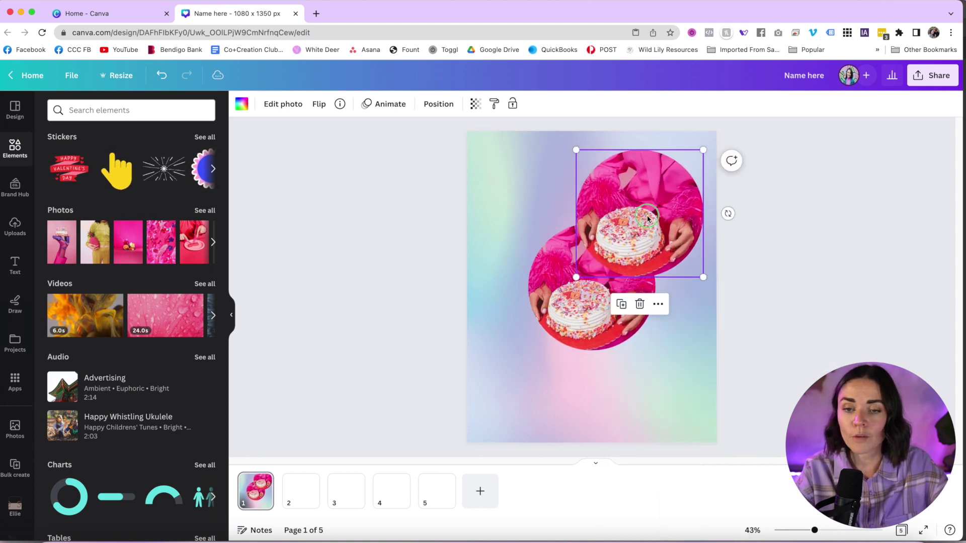
{"action": "right_click", "coordinate": [648, 215]}
{"action": "left_click", "coordinate": [701, 296]}
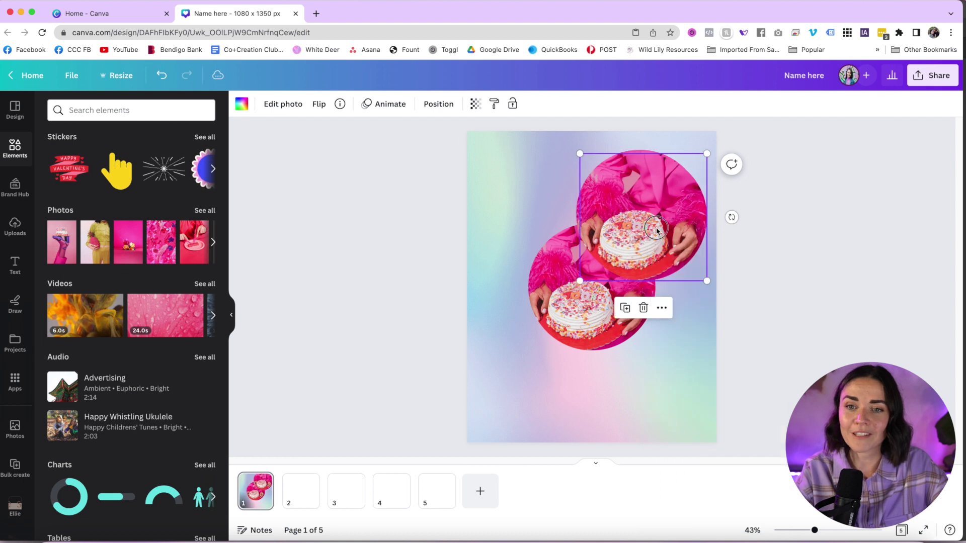
{"action": "right_click", "coordinate": [681, 224]}
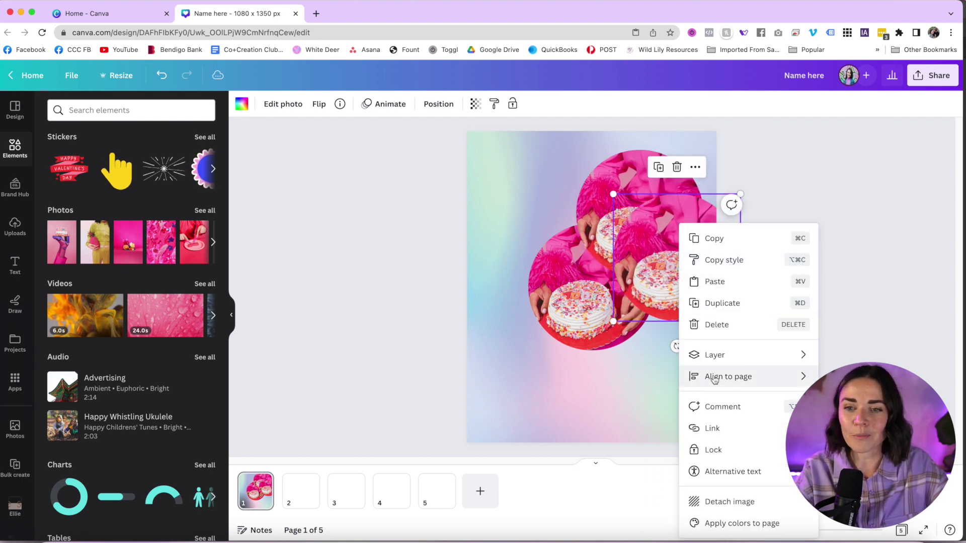
{"action": "left_click", "coordinate": [666, 373]}
Select all three cake circles and move them left and down together
{"action": "left_click_drag", "start_coordinate": [795, 390], "coordinate": [526, 242]}
{"action": "left_click_drag", "start_coordinate": [677, 226], "coordinate": [634, 241]}
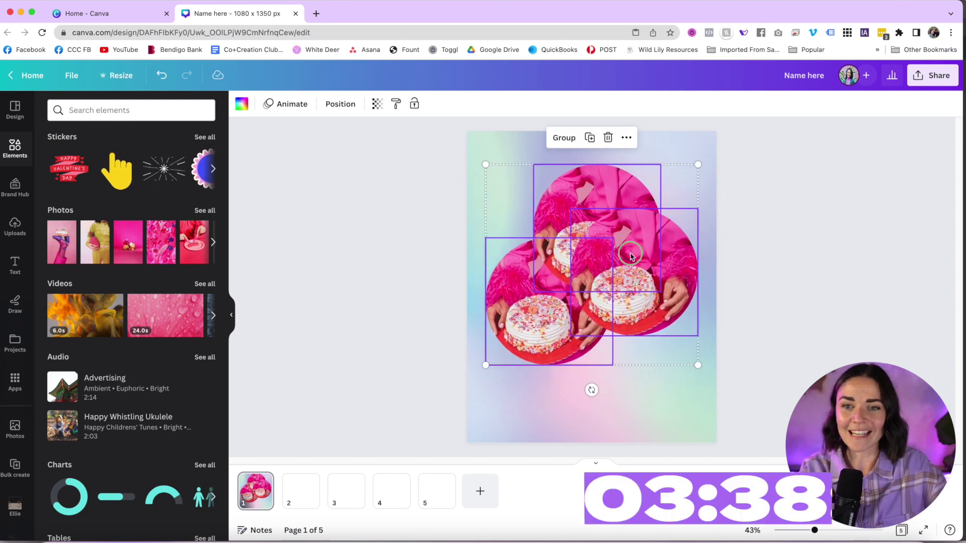
{"action": "right_click", "coordinate": [635, 252]}
{"action": "left_click", "coordinate": [425, 261]}
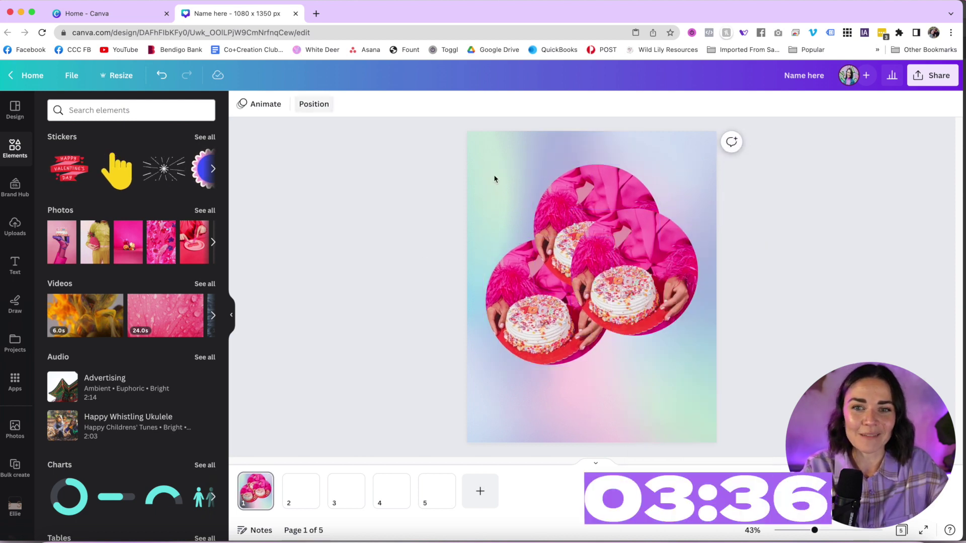
{"action": "left_click_drag", "start_coordinate": [433, 174], "coordinate": [702, 370]}
Align the three circles to centre and middle, and move the top circle lower in the layers
{"action": "left_click", "coordinate": [339, 104]}
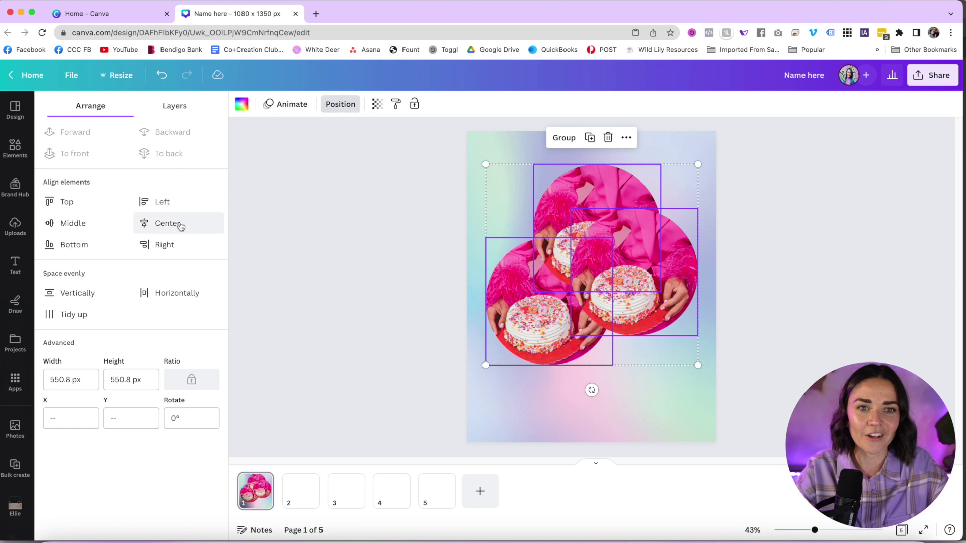
{"action": "left_click", "coordinate": [180, 226]}
{"action": "left_click", "coordinate": [88, 224]}
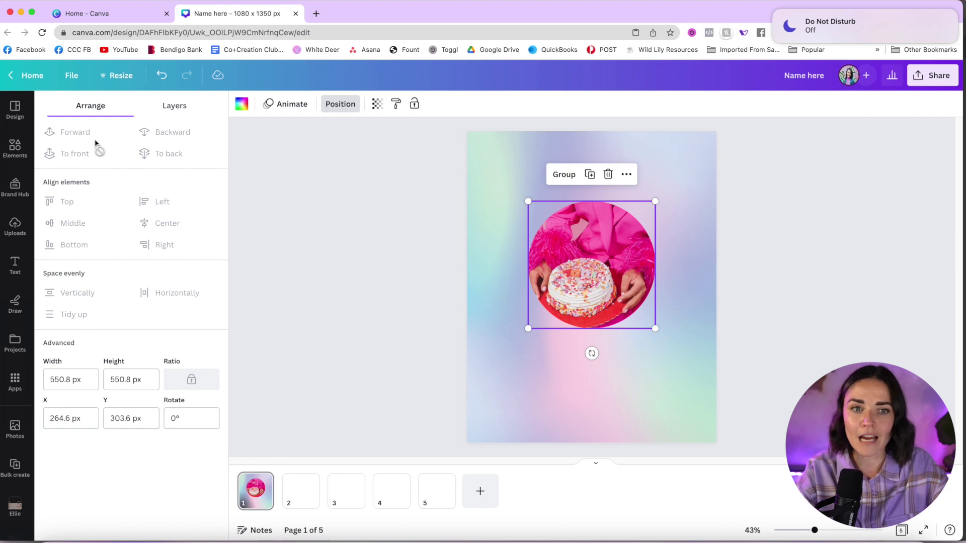
{"action": "left_click", "coordinate": [188, 105]}
{"action": "left_click_drag", "start_coordinate": [69, 172], "coordinate": [65, 247]}
Offset one circle down-right and drop the pineapple photo into the back circle
{"action": "left_click_drag", "start_coordinate": [563, 287], "coordinate": [618, 357]}
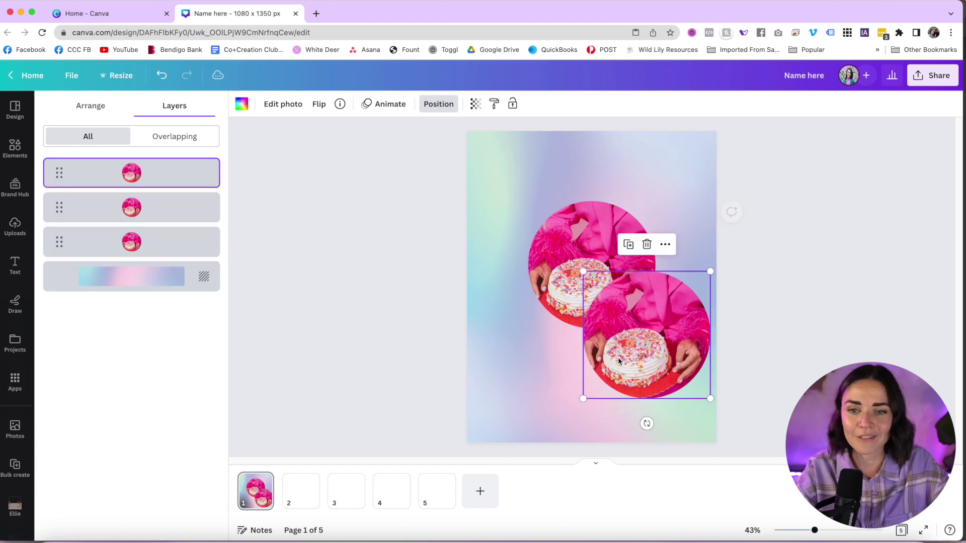
{"action": "left_click", "coordinate": [423, 271]}
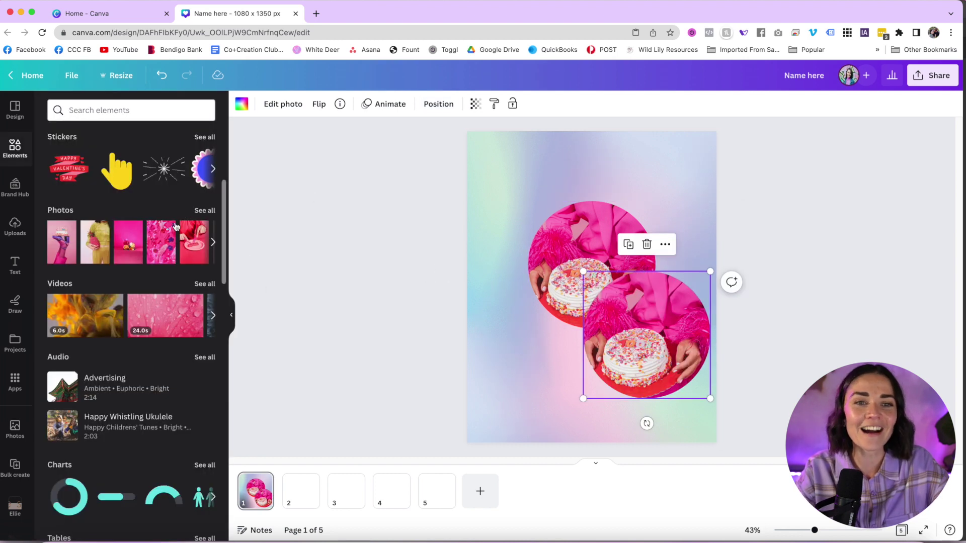
{"action": "left_click_drag", "start_coordinate": [95, 237], "coordinate": [553, 242]}
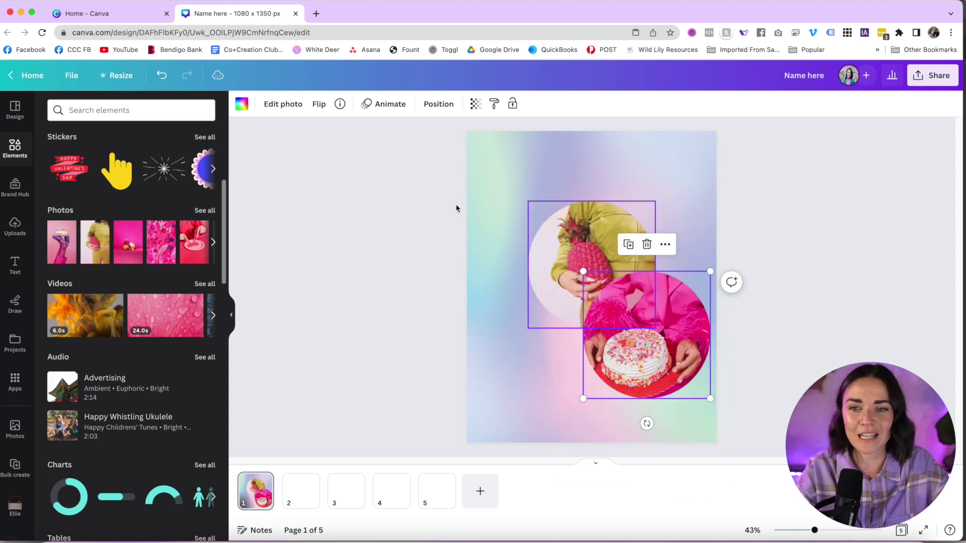
Bring the pineapple circle to the top of the layer order
{"action": "left_click", "coordinate": [440, 105]}
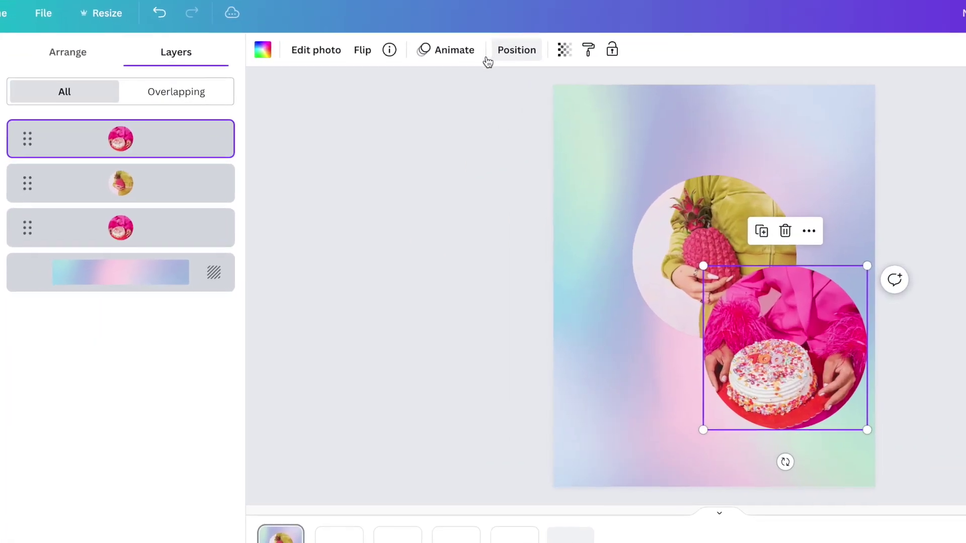
{"action": "left_click_drag", "start_coordinate": [147, 184], "coordinate": [164, 147]}
{"action": "left_click", "coordinate": [784, 268]}
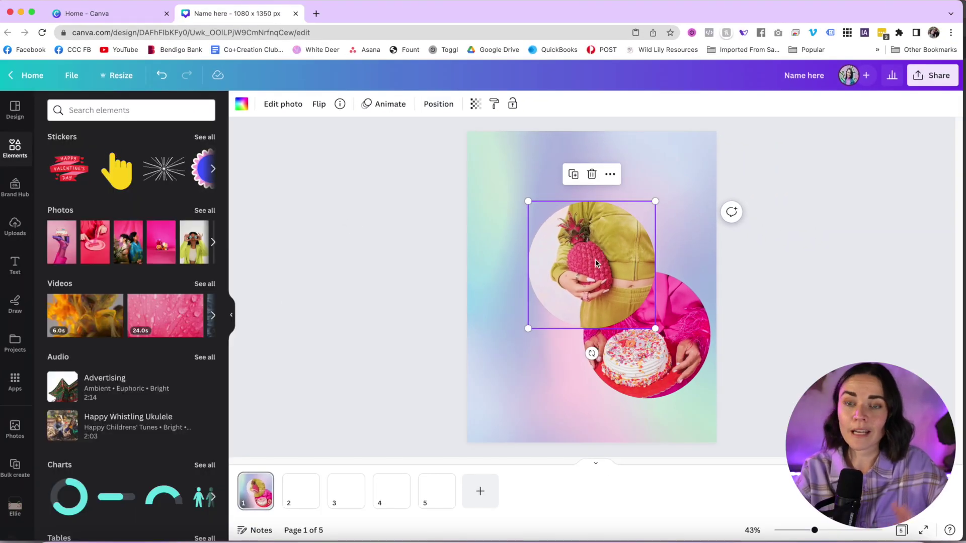
Browse the photo effects and filters for the pineapple image
{"action": "left_click", "coordinate": [283, 105]}
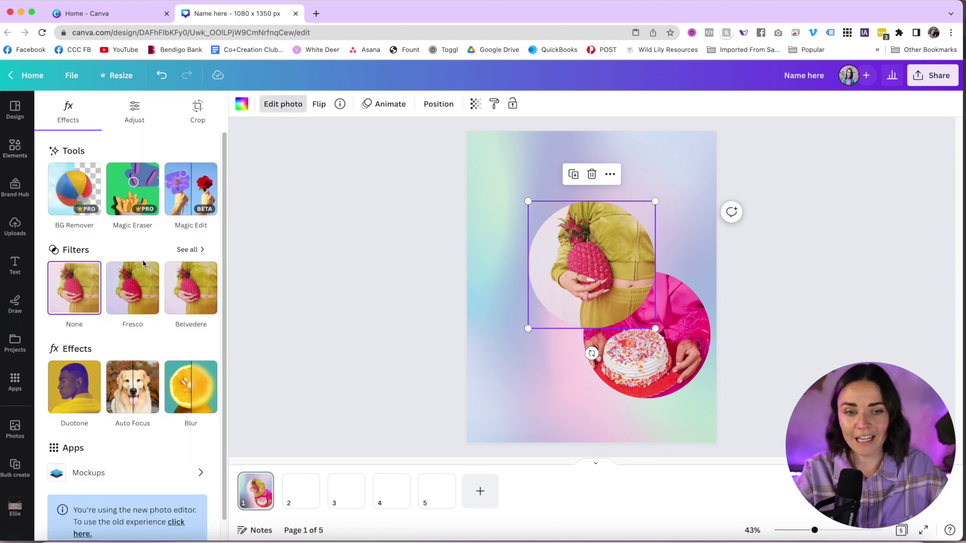
{"action": "scroll", "coordinate": [142, 266], "scroll_direction": "down", "scroll_amount": 1}
{"action": "left_click", "coordinate": [203, 383]}
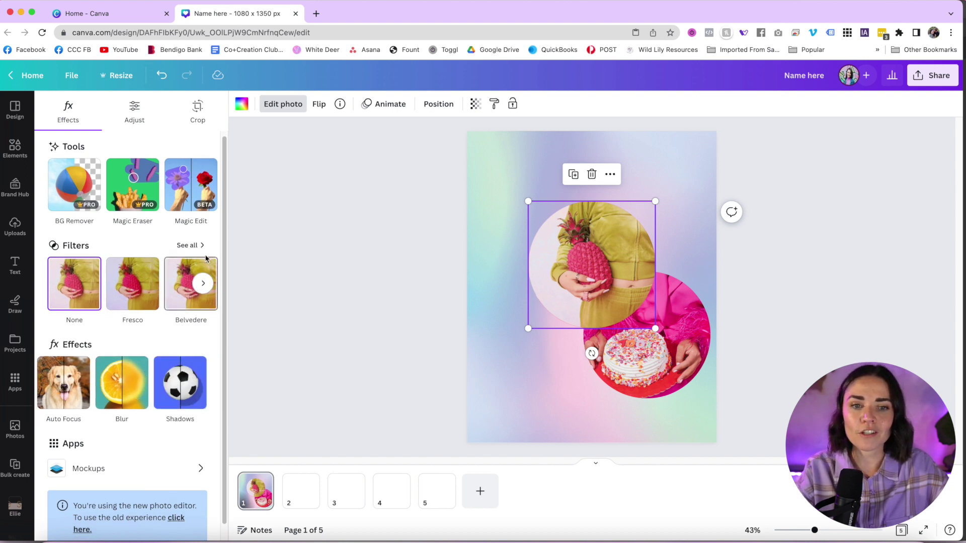
{"action": "left_click", "coordinate": [188, 246]}
{"action": "scroll", "coordinate": [164, 198], "scroll_direction": "down", "scroll_amount": 8}
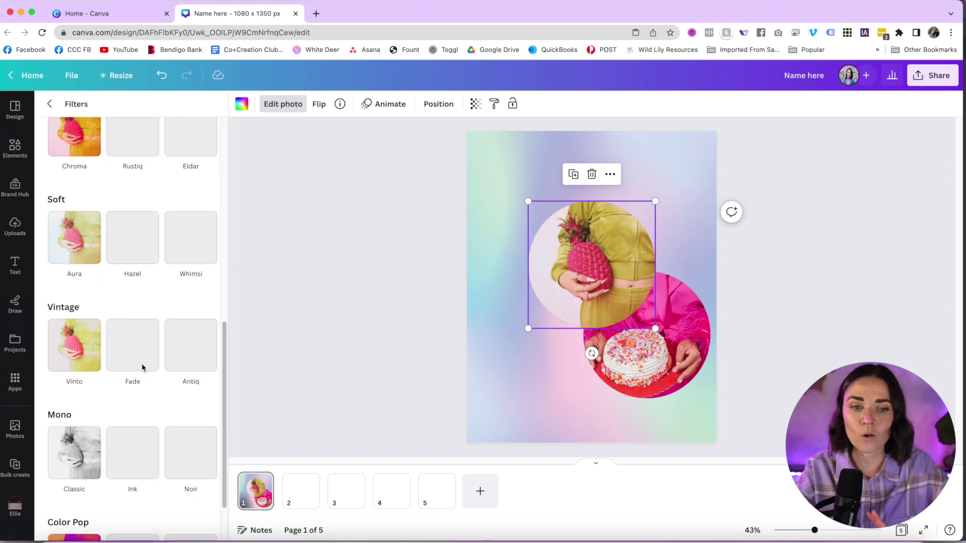
{"action": "left_click", "coordinate": [50, 104]}
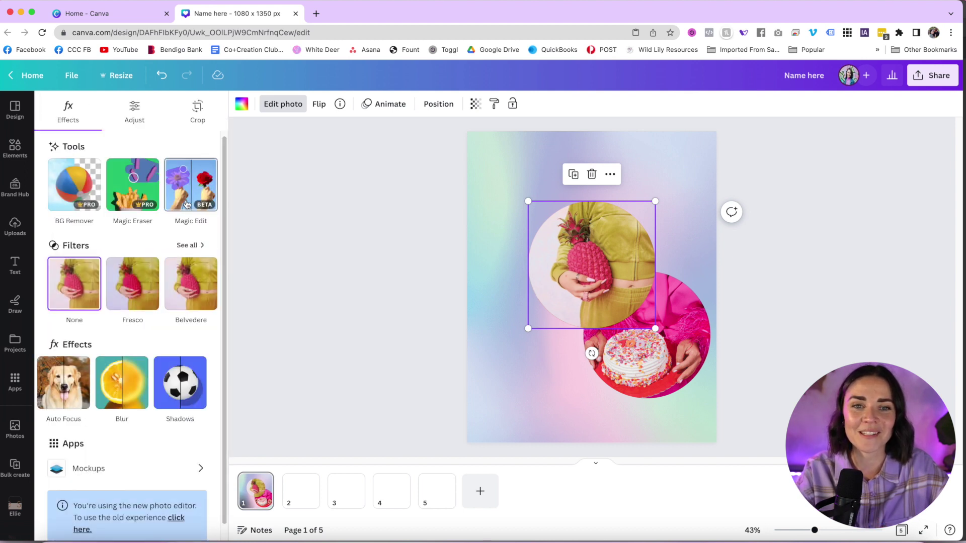
Set the pineapple photo's brightness to 87 and temperature to -98
{"action": "left_click", "coordinate": [135, 108]}
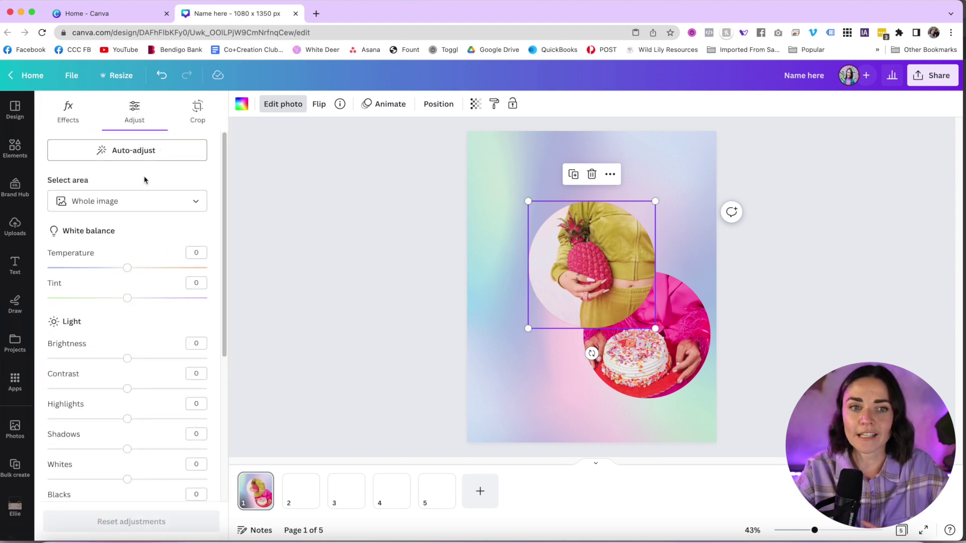
{"action": "scroll", "coordinate": [149, 255], "scroll_direction": "down", "scroll_amount": 2}
{"action": "scroll", "coordinate": [153, 256], "scroll_direction": "down", "scroll_amount": 2}
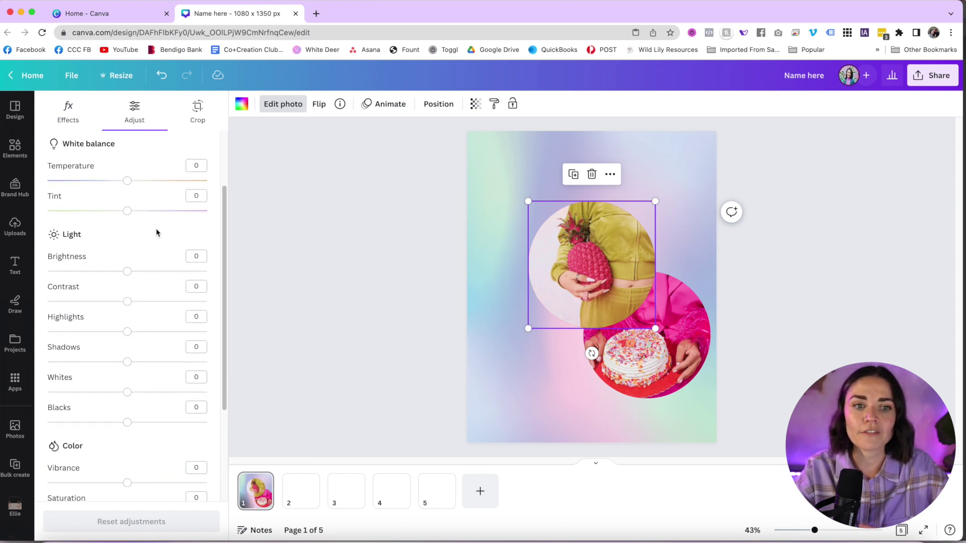
{"action": "left_click_drag", "start_coordinate": [131, 269], "coordinate": [196, 270]}
{"action": "left_click_drag", "start_coordinate": [127, 179], "coordinate": [47, 179]}
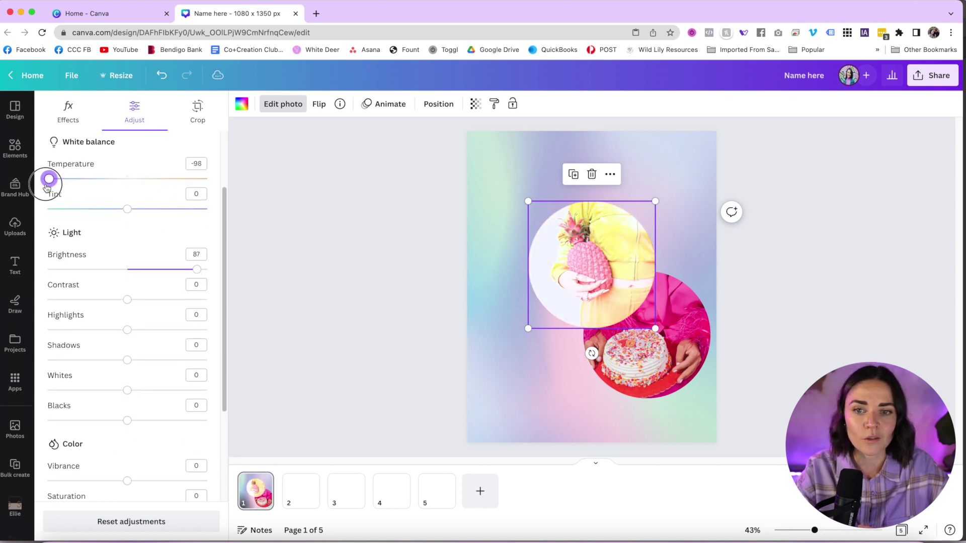
{"action": "scroll", "coordinate": [139, 366], "scroll_direction": "down", "scroll_amount": 5}
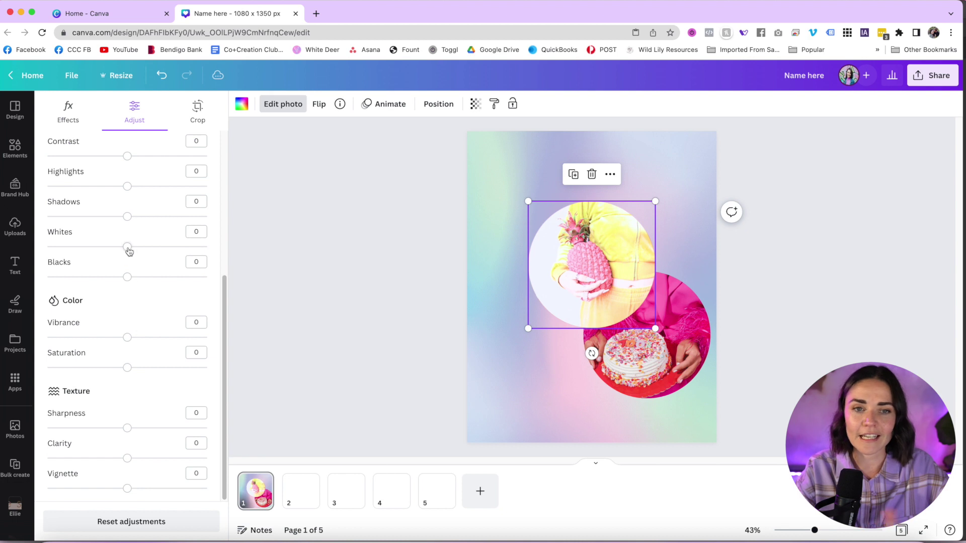
{"action": "scroll", "coordinate": [141, 341], "scroll_direction": "up", "scroll_amount": 5}
{"action": "left_click", "coordinate": [193, 110]}
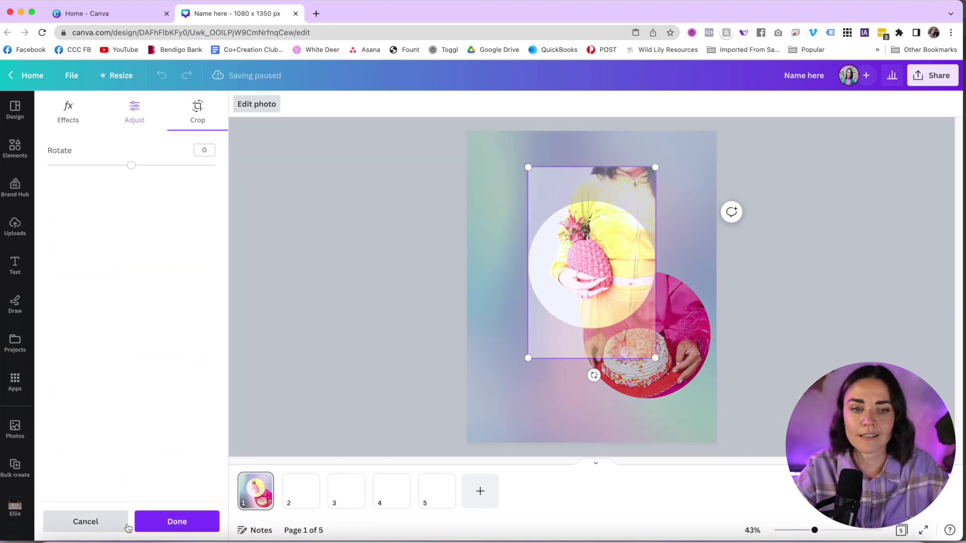
{"action": "left_click", "coordinate": [86, 522]}
Detach the pineapple photo from its circle frame
{"action": "right_click", "coordinate": [583, 225]}
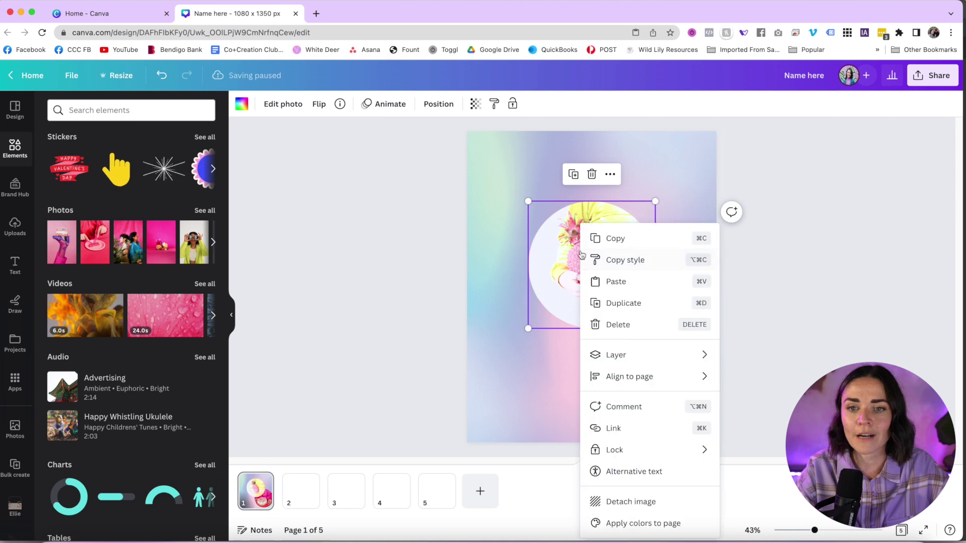
{"action": "left_click", "coordinate": [615, 501]}
{"action": "left_click_drag", "start_coordinate": [582, 174], "coordinate": [562, 165]}
{"action": "left_click", "coordinate": [614, 258]}
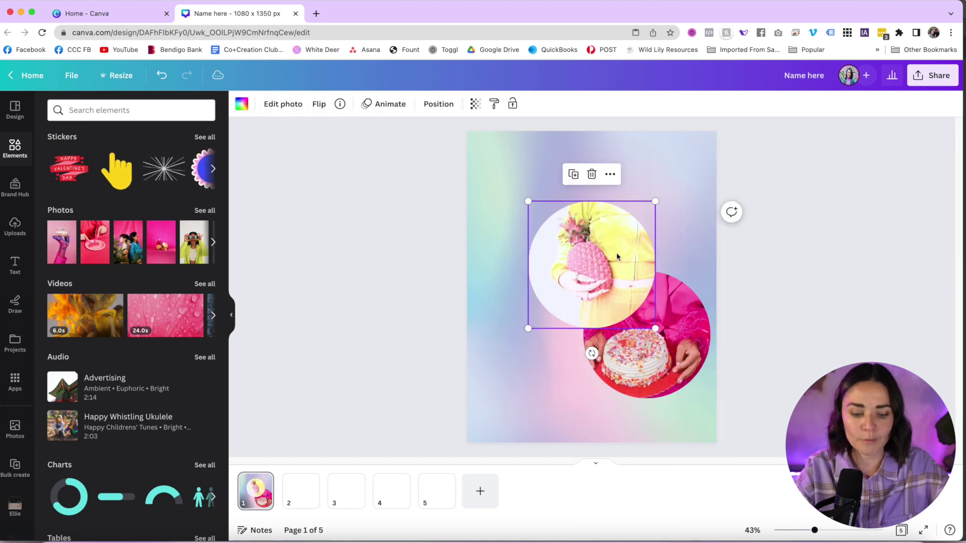
{"action": "left_click_drag", "start_coordinate": [614, 259], "coordinate": [611, 259]}
Crop and rotate the pineapple photo, trimming its top edge and shrinking it
{"action": "left_click", "coordinate": [257, 105]}
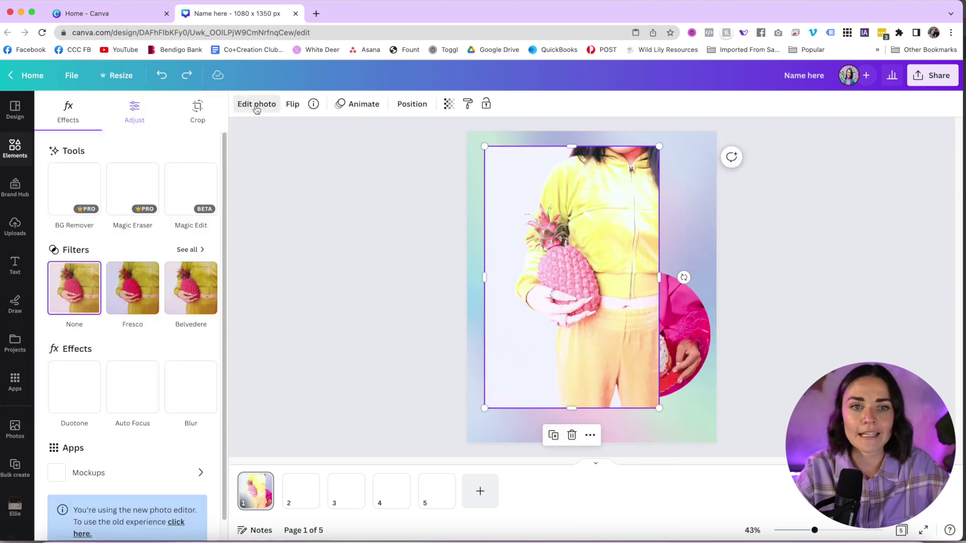
{"action": "left_click", "coordinate": [197, 108]}
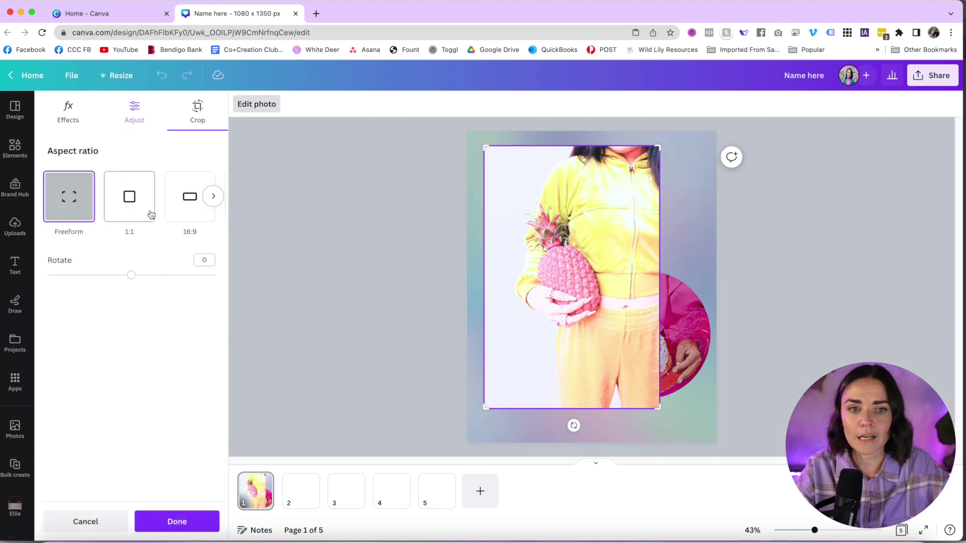
{"action": "left_click", "coordinate": [190, 275]}
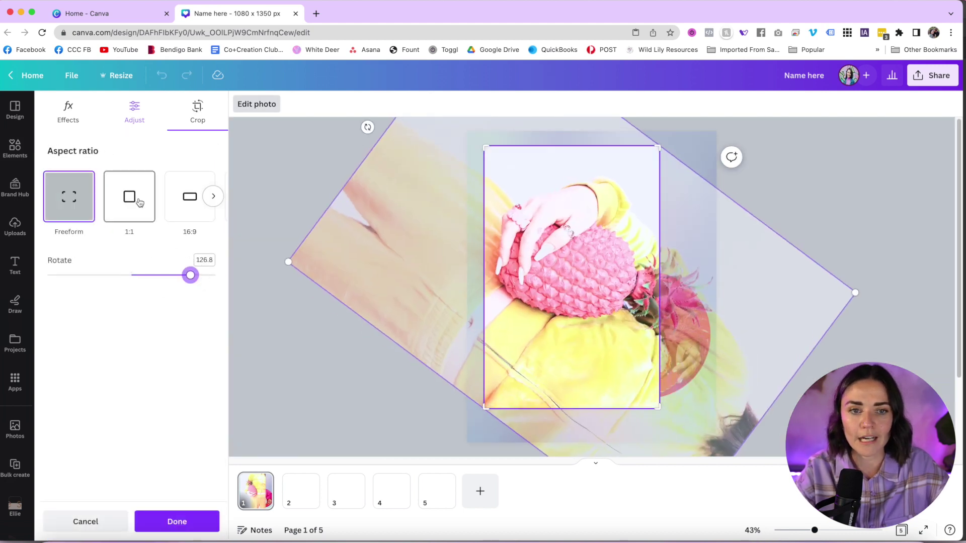
{"action": "left_click", "coordinate": [273, 277]}
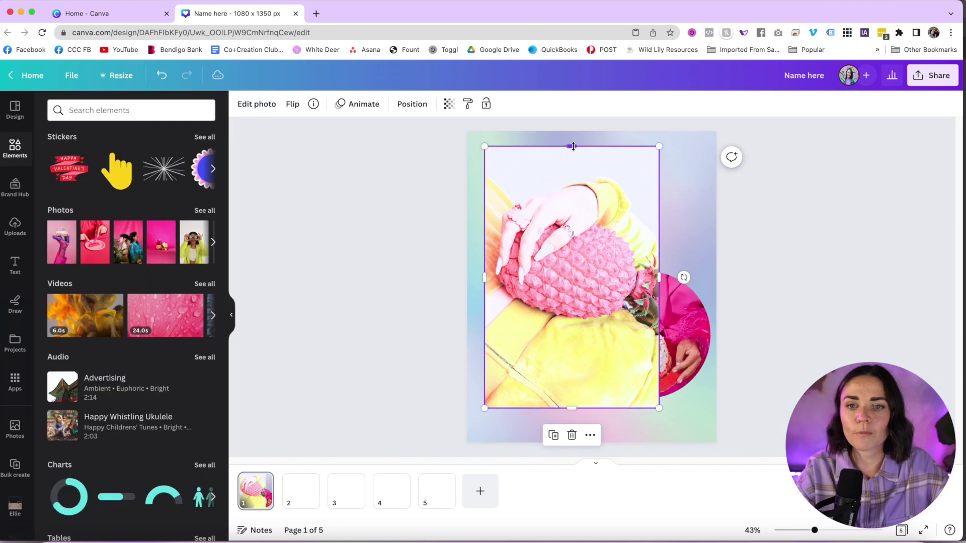
{"action": "mouse_move", "coordinate": [573, 147]}
{"action": "left_mouse_down"}
{"action": "mouse_move", "coordinate": [588, 318]}
{"action": "mouse_move", "coordinate": [571, 159]}
{"action": "left_mouse_up"}
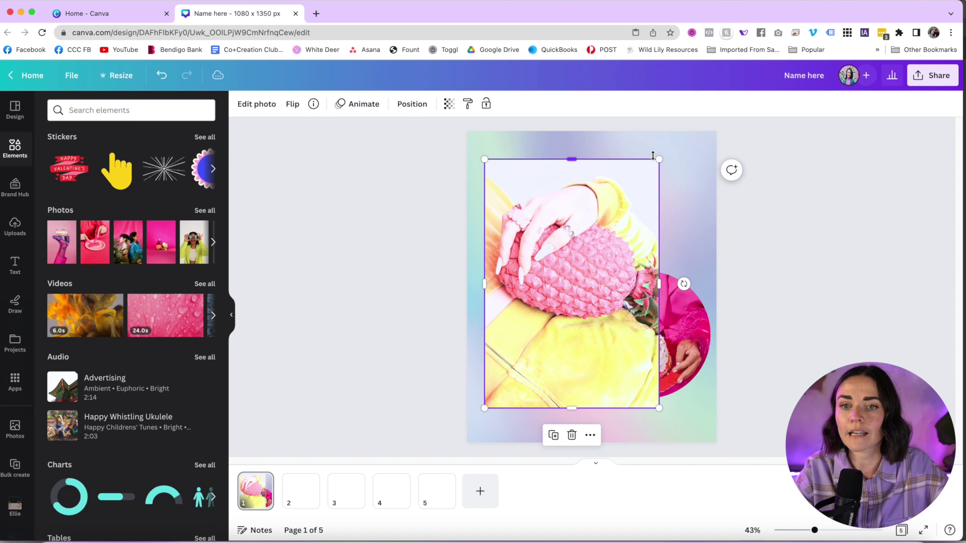
{"action": "left_click_drag", "start_coordinate": [660, 159], "coordinate": [646, 211]}
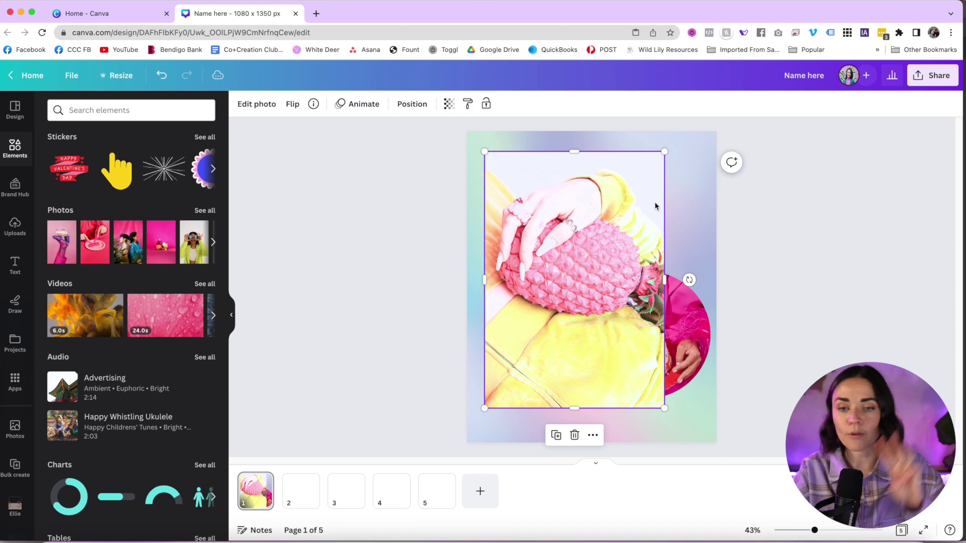
{"action": "left_click_drag", "start_coordinate": [575, 152], "coordinate": [581, 181]}
{"action": "mouse_move", "coordinate": [669, 177]}
{"action": "left_mouse_down"}
{"action": "mouse_move", "coordinate": [638, 213]}
{"action": "mouse_move", "coordinate": [656, 184]}
{"action": "left_mouse_up"}
Select both the photo and the circle and delete them
{"action": "left_click_drag", "start_coordinate": [826, 364], "coordinate": [619, 282]}
{"action": "key", "text": "Delete"}
{"action": "left_click", "coordinate": [390, 255]}
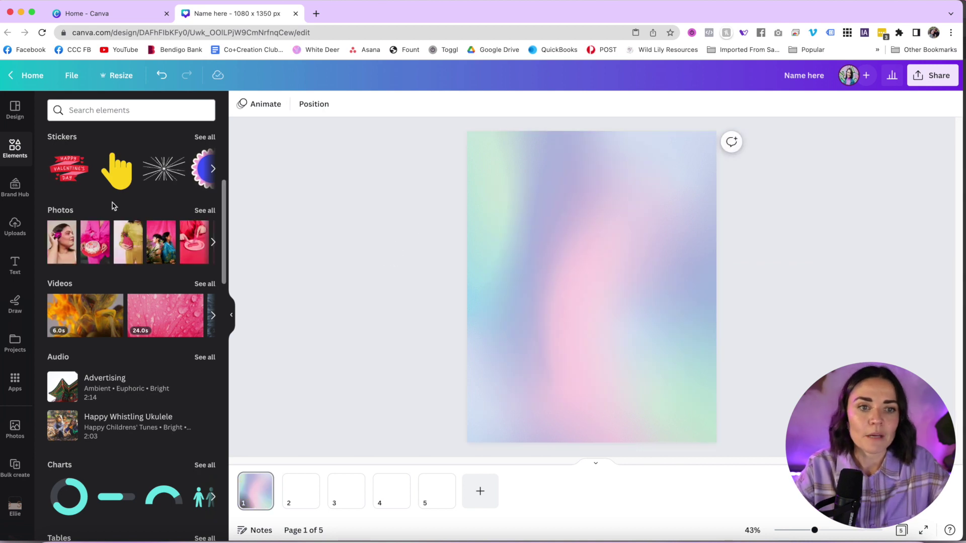
Look through the Brand Hub and Uploads panels, then switch to the Text panel
{"action": "left_click", "coordinate": [14, 190]}
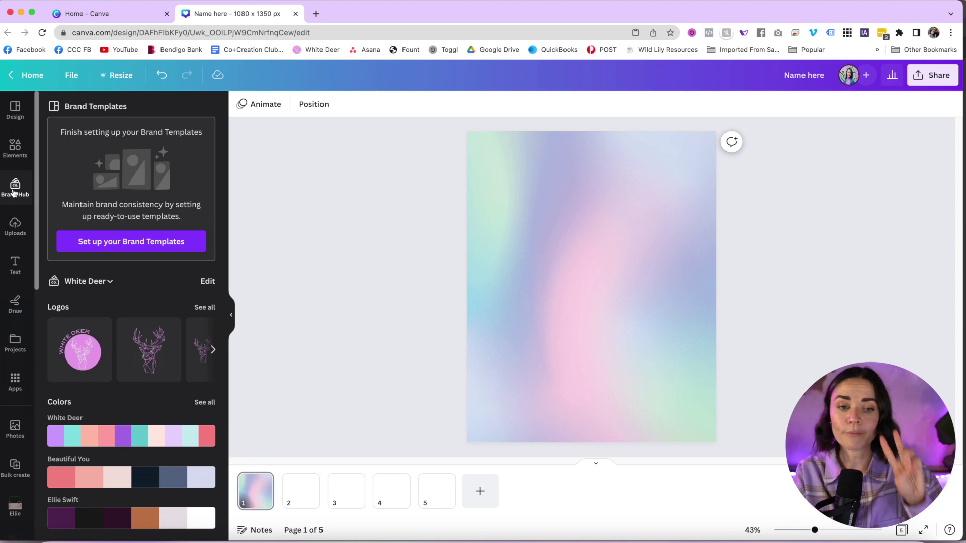
{"action": "scroll", "coordinate": [120, 260], "scroll_direction": "down", "scroll_amount": 7}
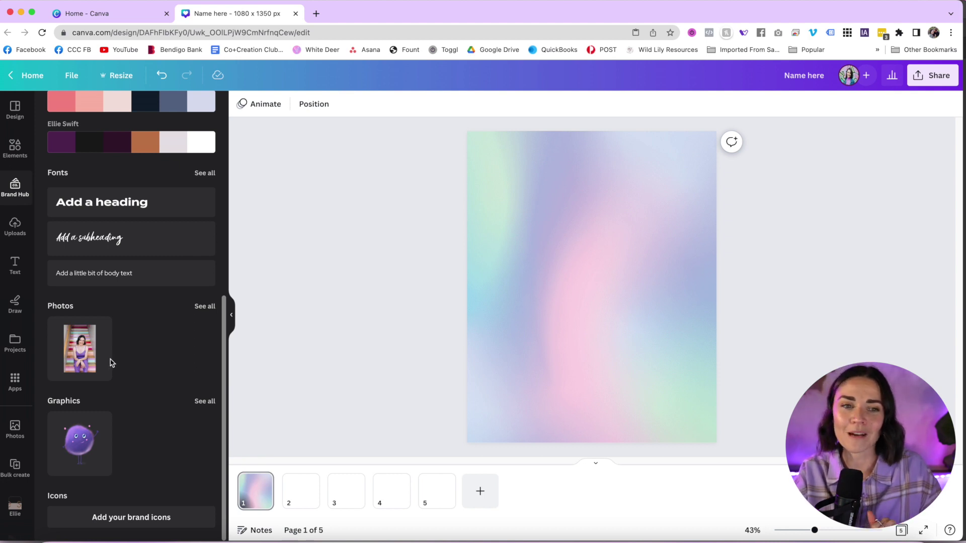
{"action": "left_click", "coordinate": [15, 226]}
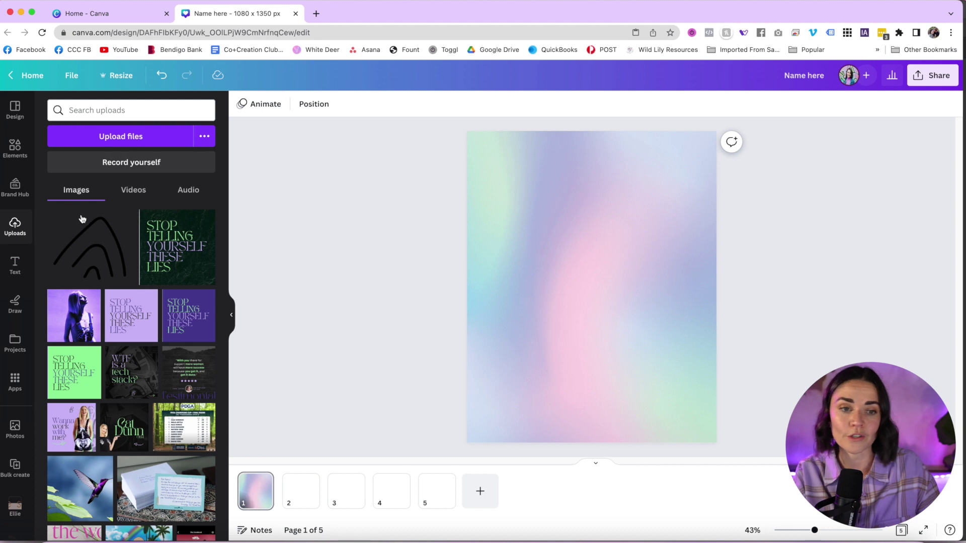
{"action": "left_click", "coordinate": [16, 266]}
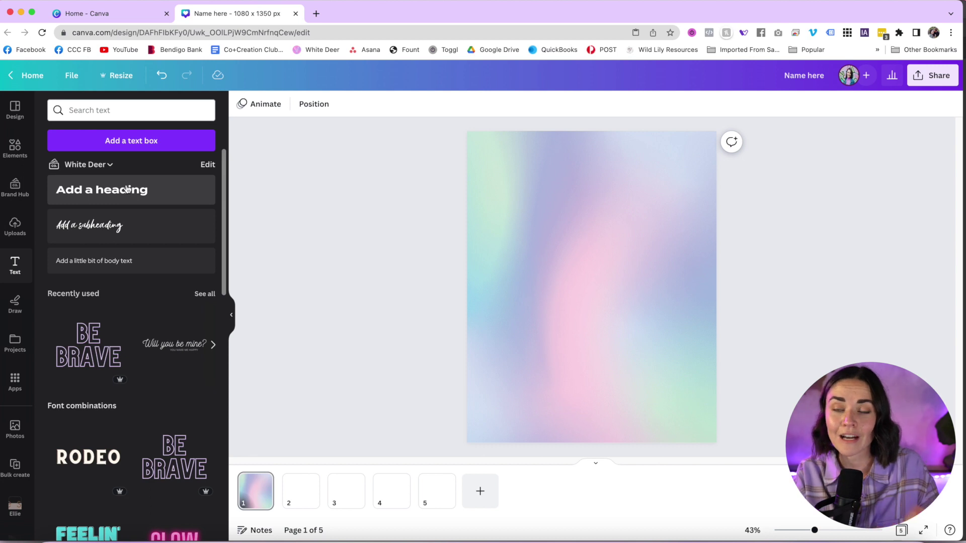
Add a paragraph text box reading 'Hello change' and nudge it right
{"action": "left_click", "coordinate": [130, 145]}
{"action": "left_click_drag", "start_coordinate": [565, 281], "coordinate": [557, 252]}
{"action": "double_click", "coordinate": [554, 259]}
{"action": "type", "text": "H"}
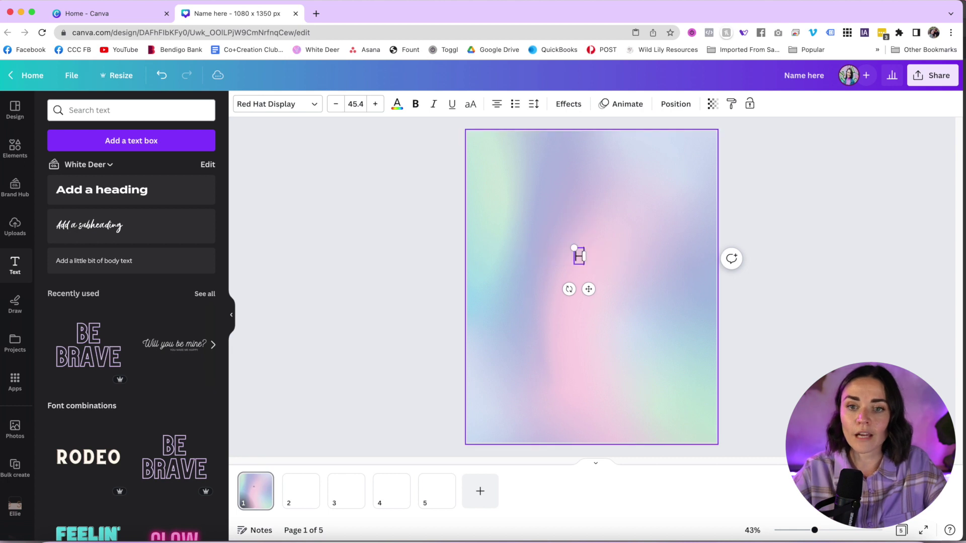
{"action": "type", "text": "ello change"}
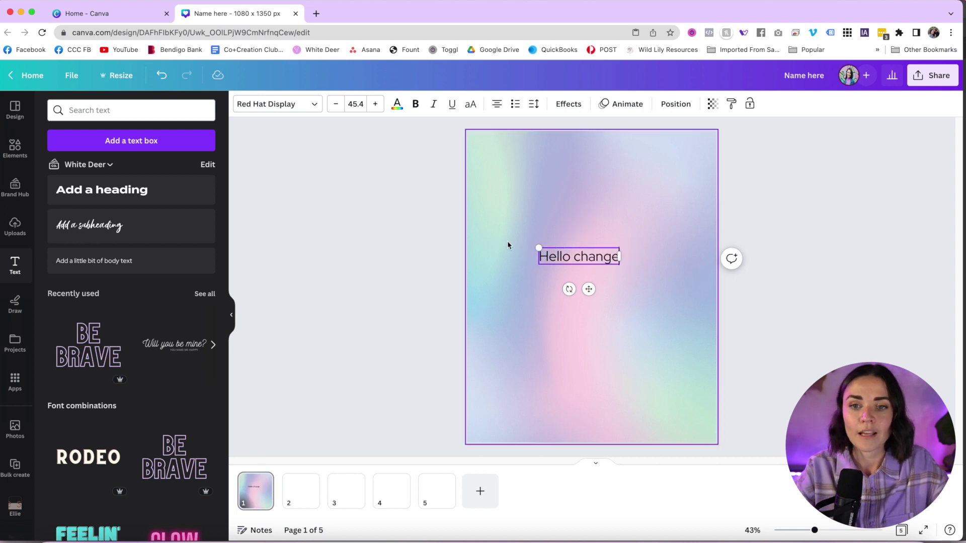
{"action": "left_click", "coordinate": [507, 242]}
{"action": "left_click_drag", "start_coordinate": [562, 260], "coordinate": [579, 260]}
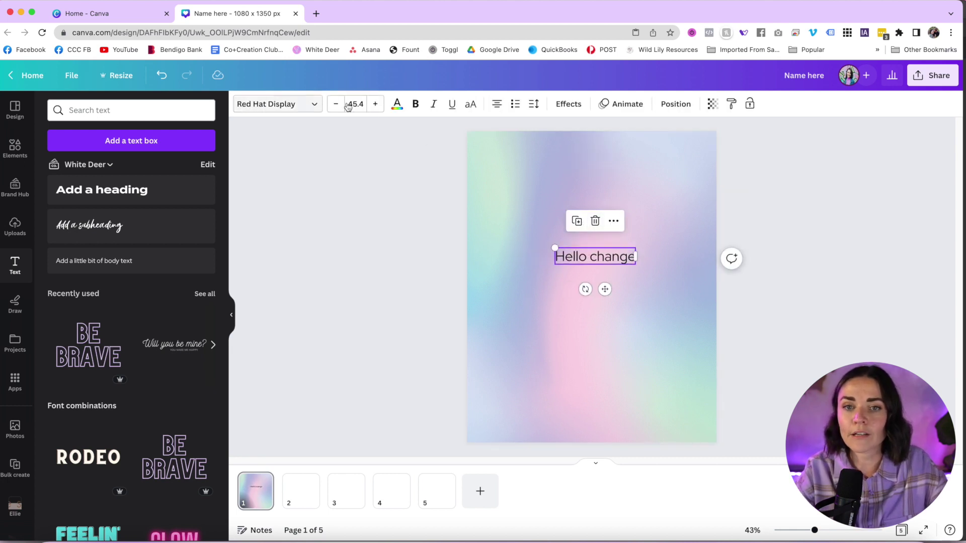
Scroll through the font list for the Hello change text
{"action": "left_click", "coordinate": [312, 103]}
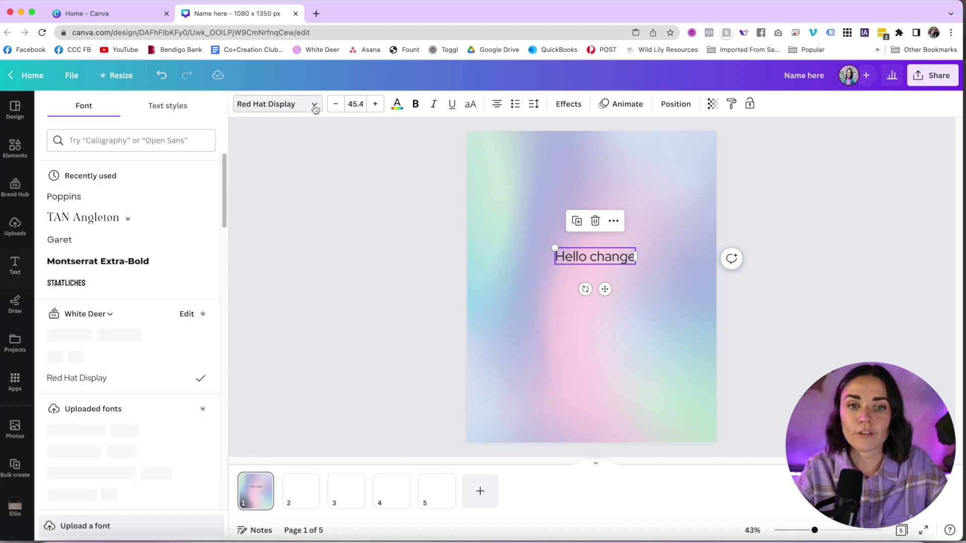
{"action": "scroll", "coordinate": [136, 254], "scroll_direction": "down", "scroll_amount": 4}
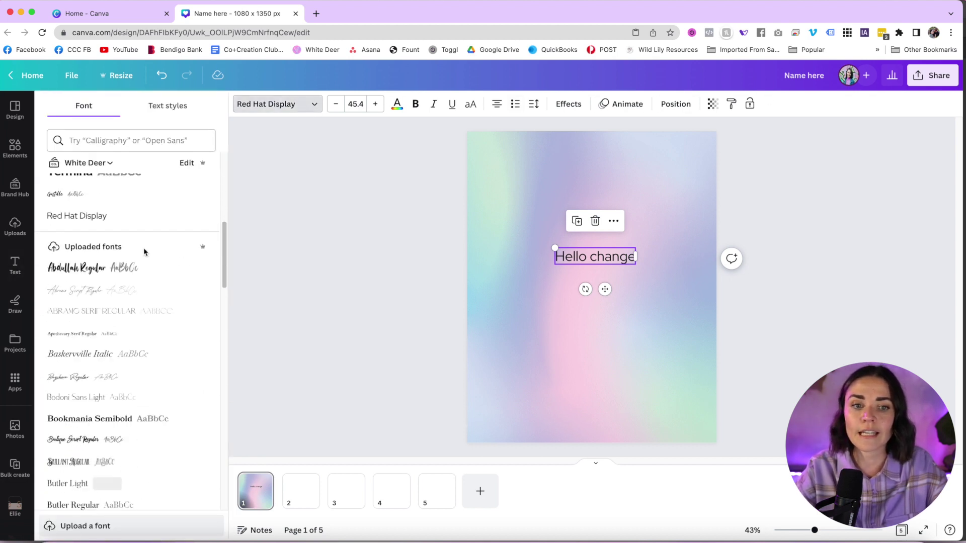
{"action": "scroll", "coordinate": [143, 257], "scroll_direction": "down", "scroll_amount": 20}
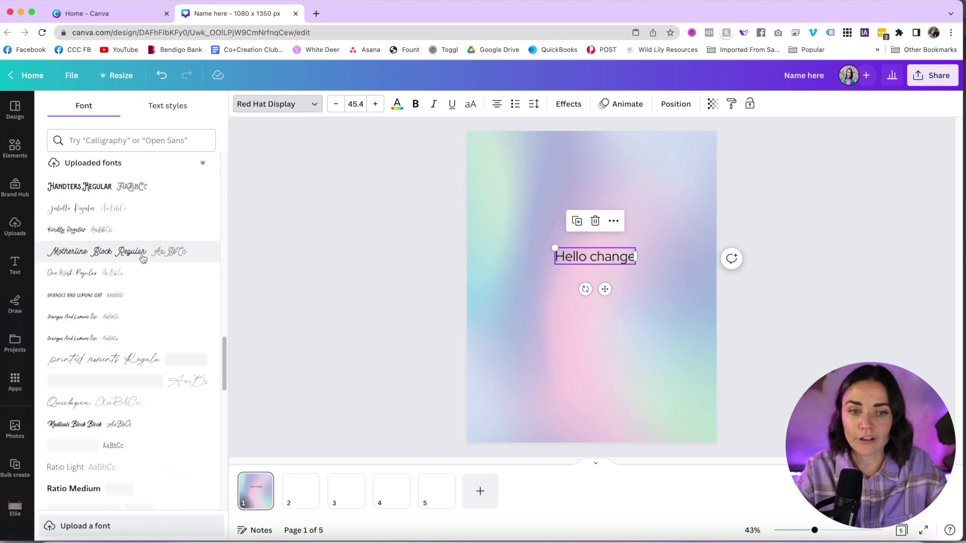
{"action": "scroll", "coordinate": [143, 259], "scroll_direction": "down", "scroll_amount": 10}
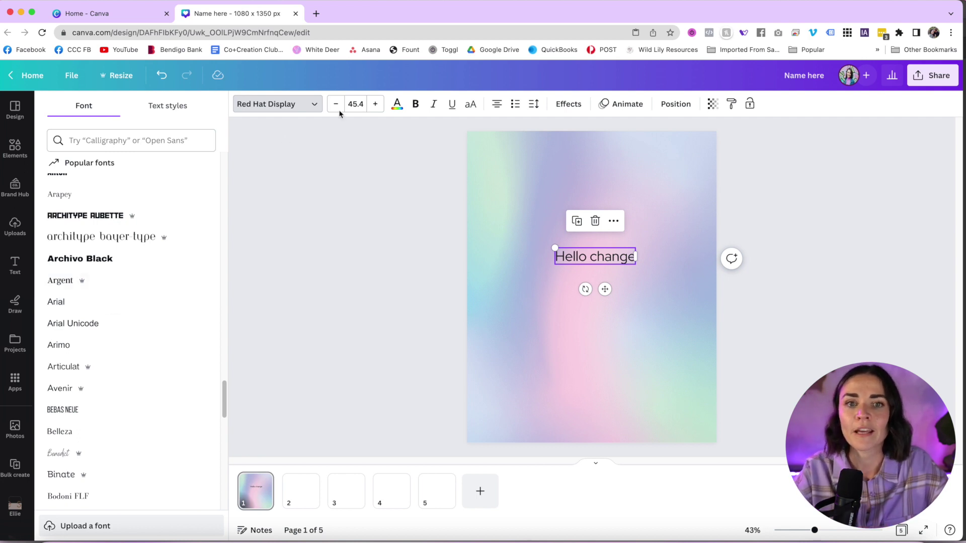
Set the text size to 200 after trying 28 and 120
{"action": "left_click", "coordinate": [355, 104]}
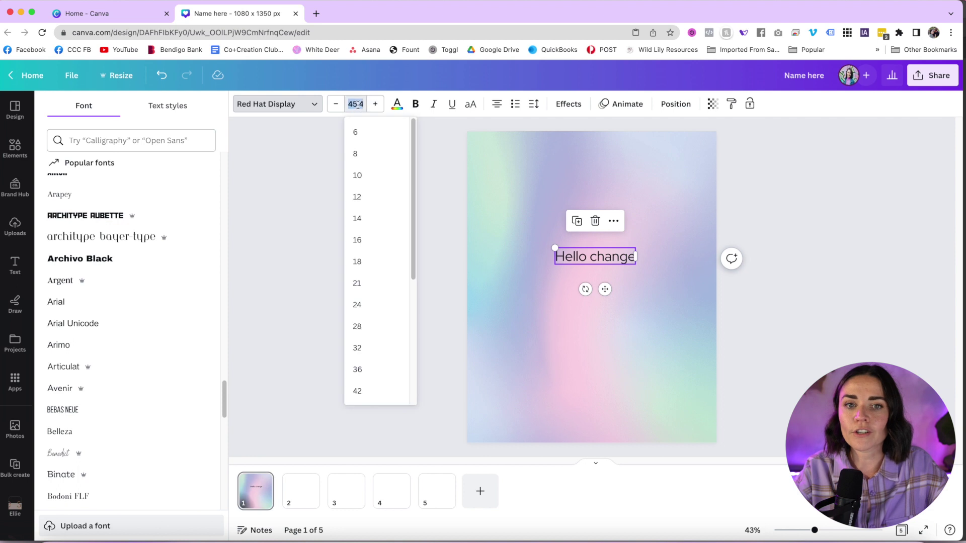
{"action": "left_click", "coordinate": [375, 328]}
{"action": "left_click", "coordinate": [362, 103]}
{"action": "scroll", "coordinate": [372, 302], "scroll_direction": "down", "scroll_amount": 3}
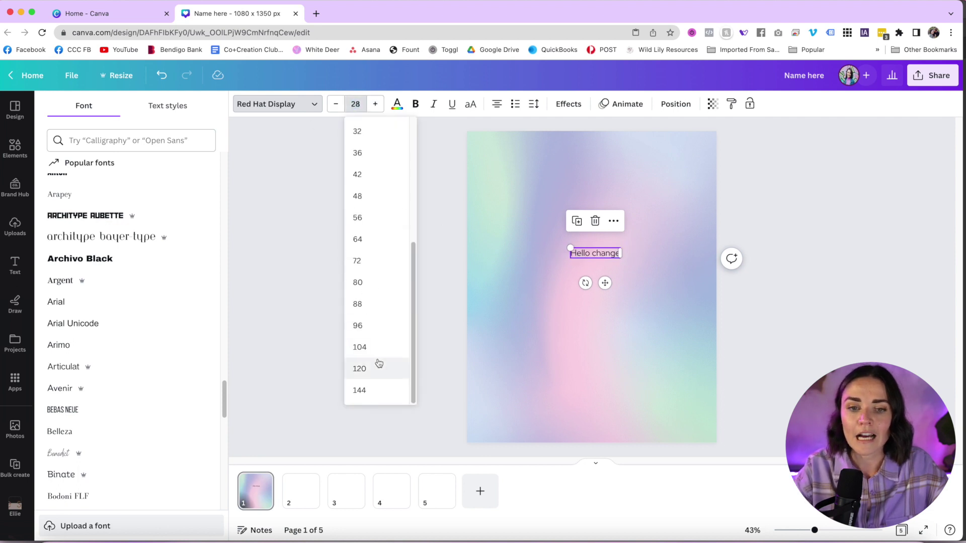
{"action": "left_click", "coordinate": [377, 365]}
{"action": "double_click", "coordinate": [357, 104]}
{"action": "type", "text": "20"}
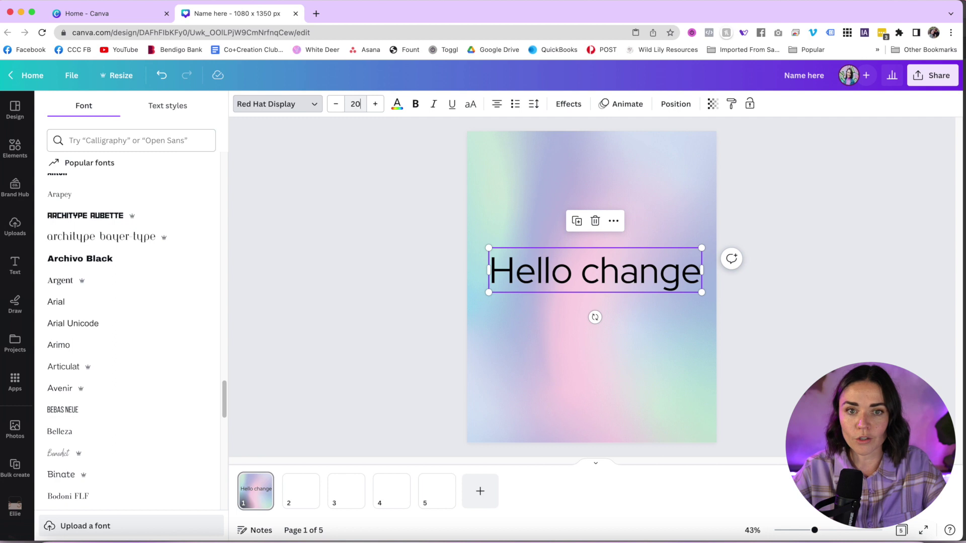
{"action": "type", "text": "0"}
{"action": "key", "text": "Return"}
{"action": "left_click", "coordinate": [400, 111]}
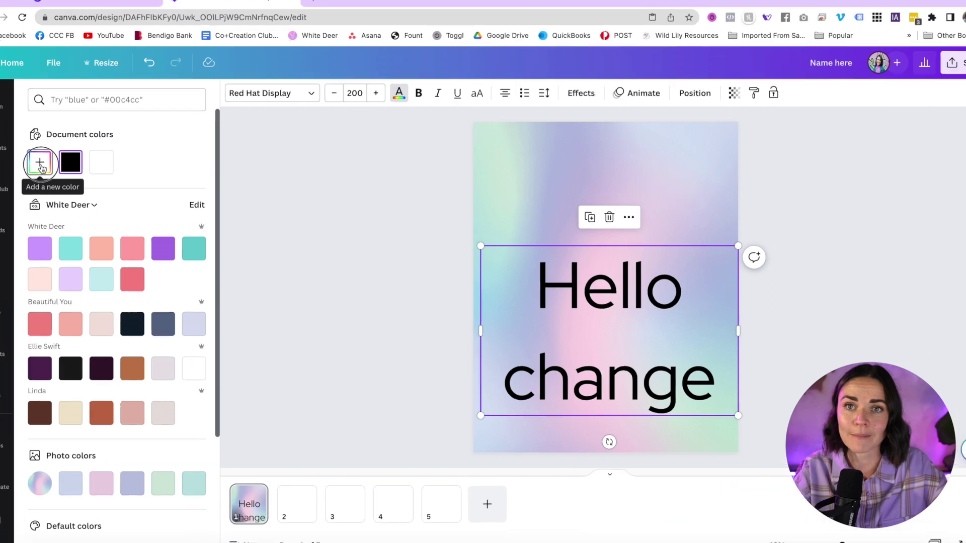
Colour the text a muted green using the custom colour picker
{"action": "left_click", "coordinate": [59, 173]}
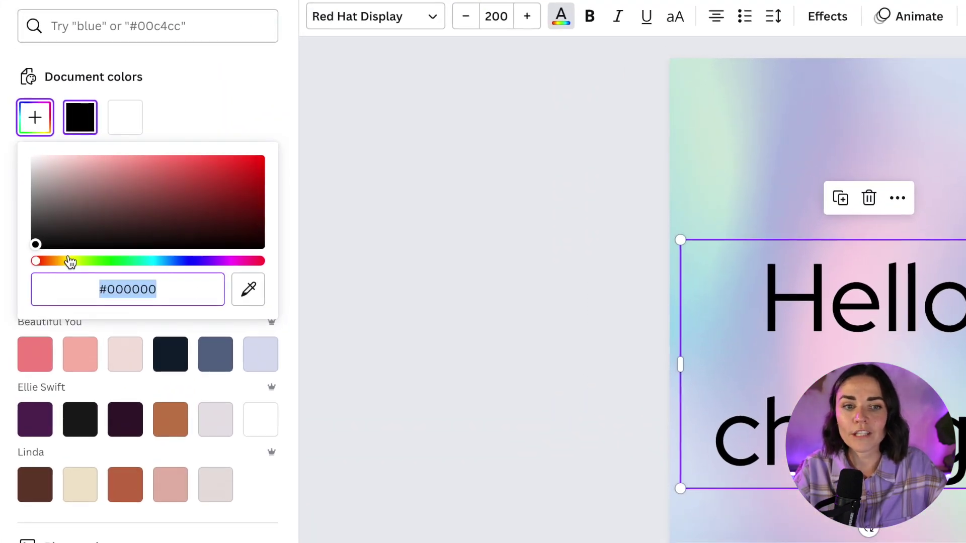
{"action": "left_click_drag", "start_coordinate": [70, 262], "coordinate": [114, 261]}
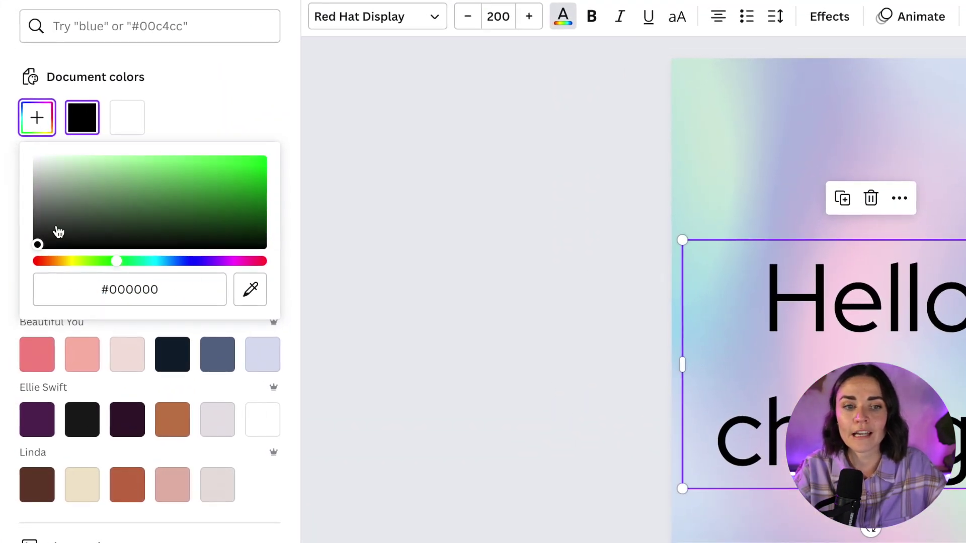
{"action": "left_click_drag", "start_coordinate": [37, 244], "coordinate": [108, 190]}
{"action": "left_click", "coordinate": [309, 295]}
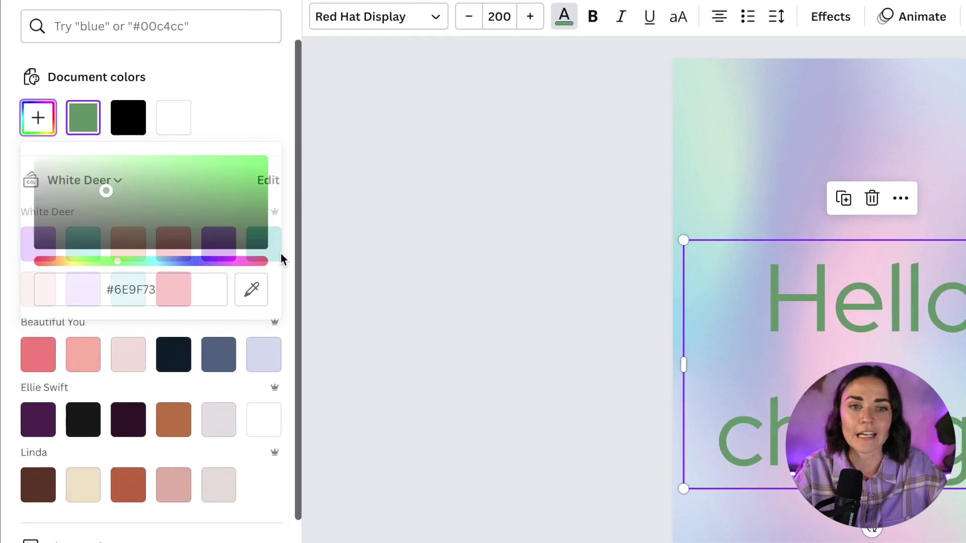
{"action": "left_click", "coordinate": [181, 17]}
{"action": "type", "text": "gre"}
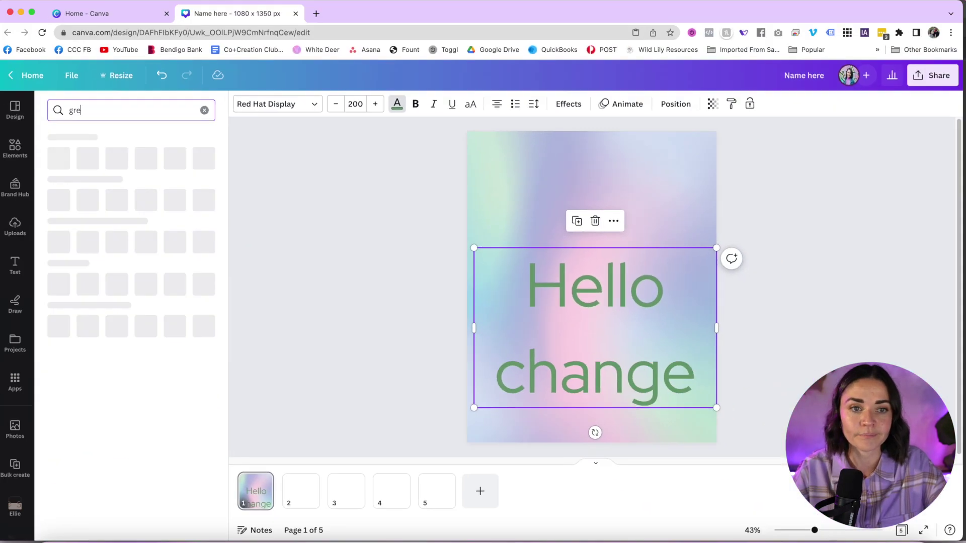
{"action": "type", "text": "en"}
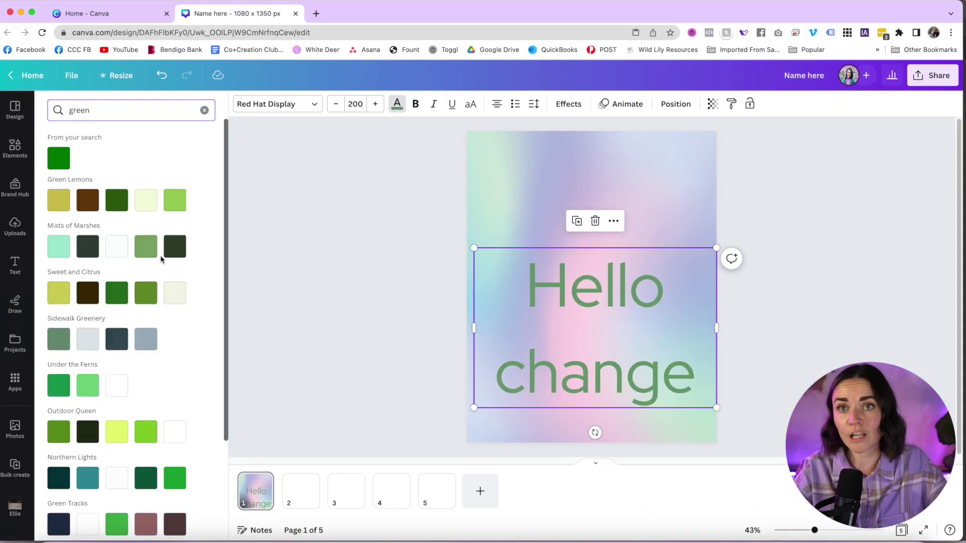
{"action": "scroll", "coordinate": [161, 259], "scroll_direction": "down", "scroll_amount": 3}
{"action": "scroll", "coordinate": [158, 260], "scroll_direction": "up", "scroll_amount": 3}
{"action": "left_click", "coordinate": [397, 104]}
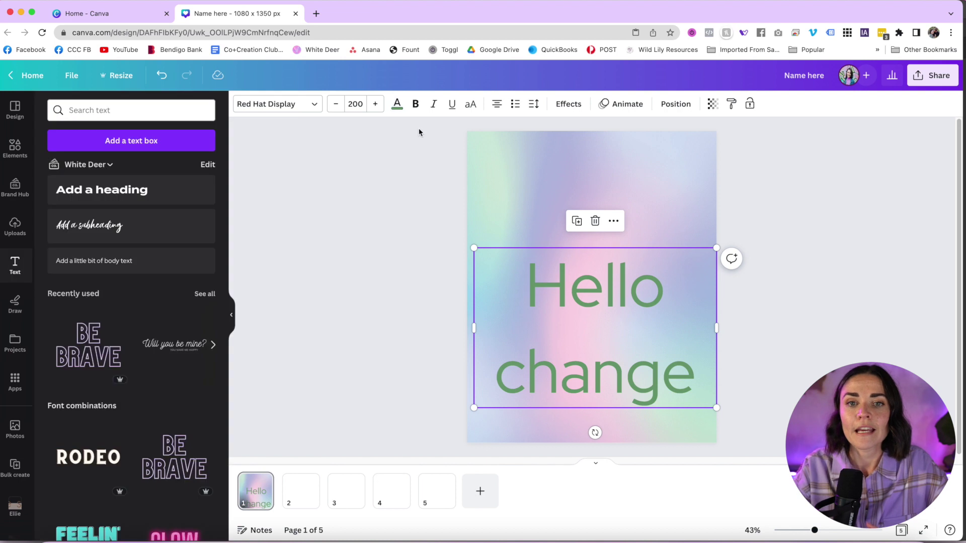
Make the text bold, italic, underlined and left-aligned, and apply a bulleted list
{"action": "left_click", "coordinate": [419, 108]}
{"action": "left_click", "coordinate": [434, 105]}
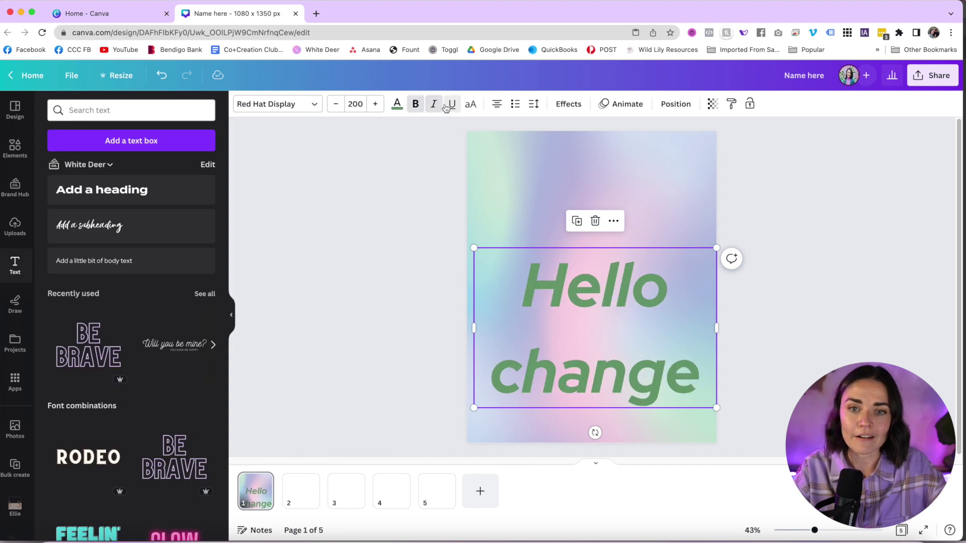
{"action": "left_click", "coordinate": [452, 104]}
{"action": "left_click", "coordinate": [470, 107]}
{"action": "left_click", "coordinate": [472, 107]}
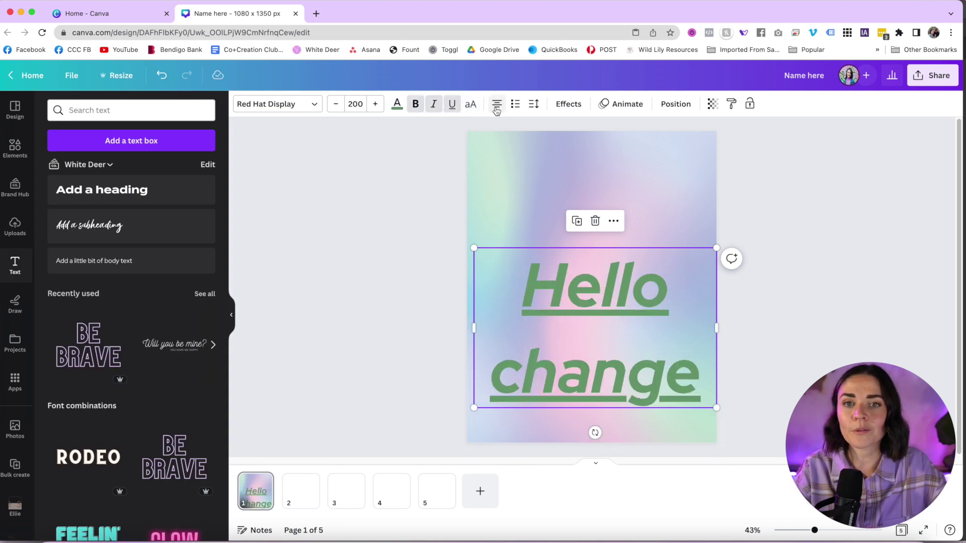
{"action": "left_click", "coordinate": [497, 105]}
{"action": "left_click", "coordinate": [515, 104]}
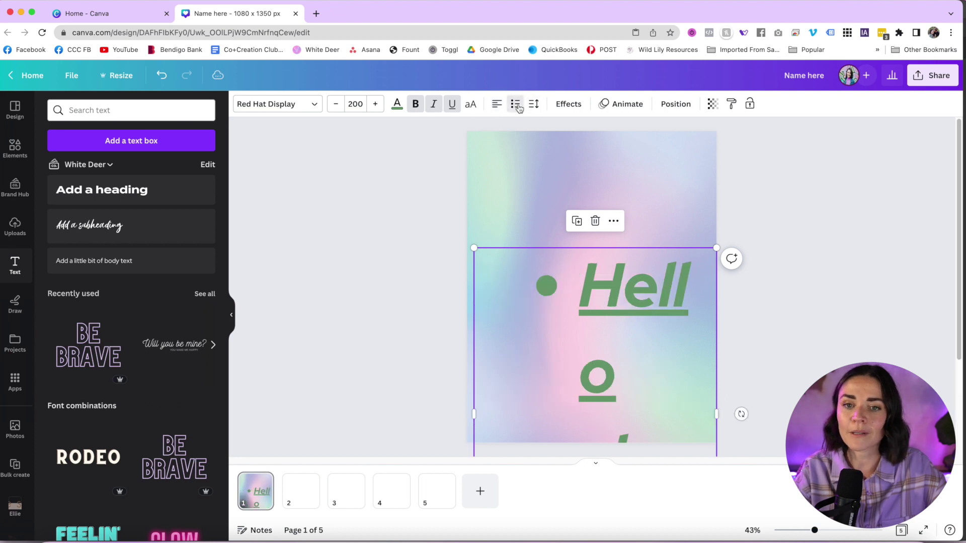
{"action": "left_click", "coordinate": [534, 106]}
Toggle a numbered list on and off, then pick a much smaller font size
{"action": "left_click", "coordinate": [546, 327]}
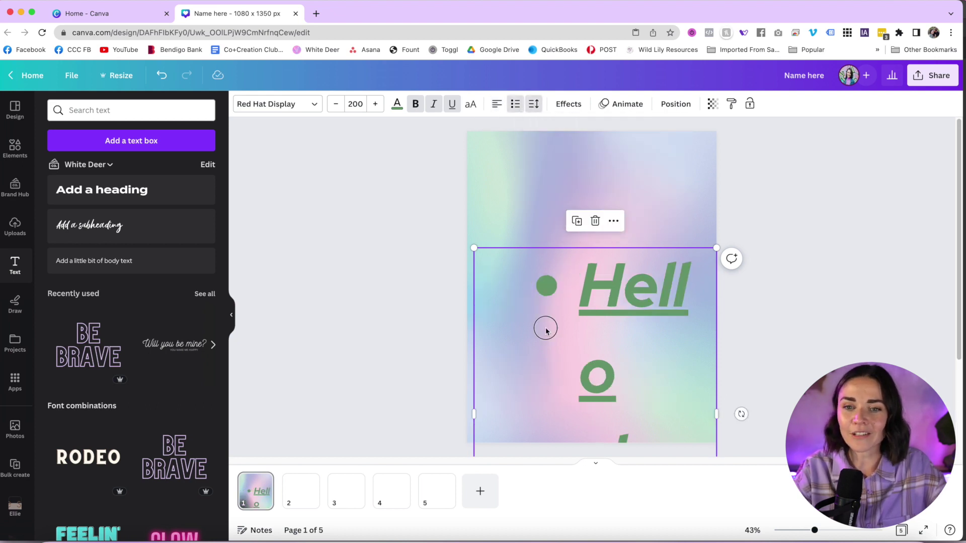
{"action": "left_click", "coordinate": [515, 104]}
{"action": "left_click", "coordinate": [516, 107]}
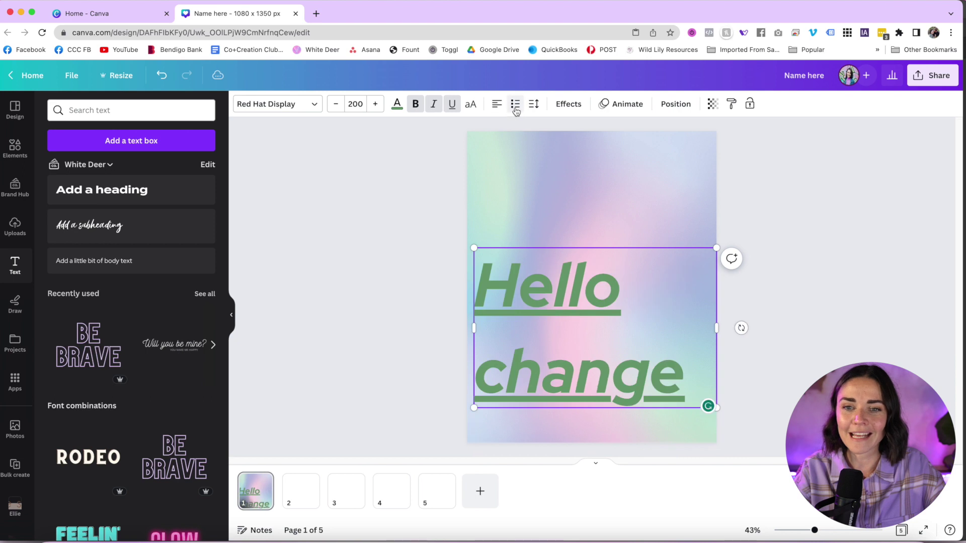
{"action": "left_click", "coordinate": [351, 106]}
{"action": "left_click", "coordinate": [360, 197]}
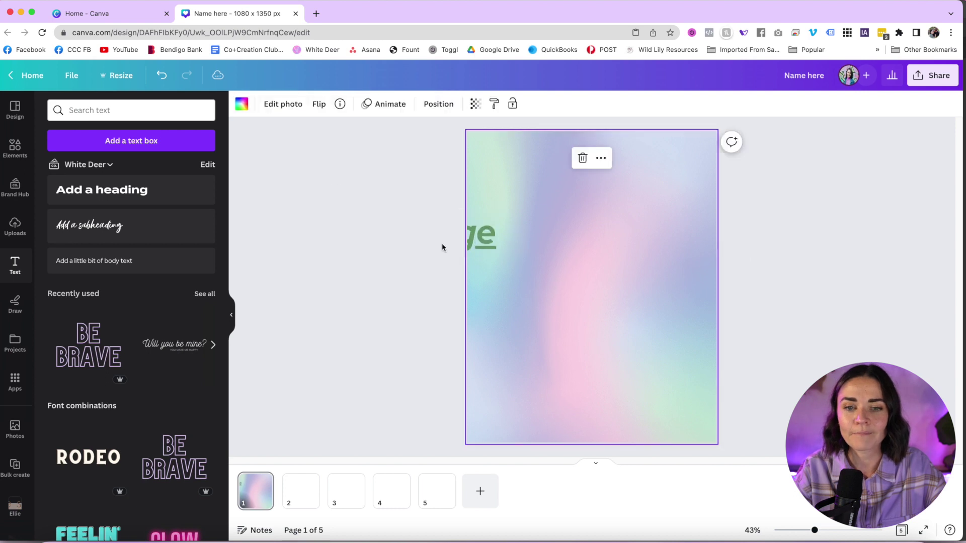
Move the text onto the page and narrow its box so it wraps to two lines
{"action": "left_click_drag", "start_coordinate": [442, 245], "coordinate": [609, 254]}
{"action": "left_click_drag", "start_coordinate": [390, 237], "coordinate": [559, 249]}
{"action": "left_click_drag", "start_coordinate": [664, 243], "coordinate": [639, 241]}
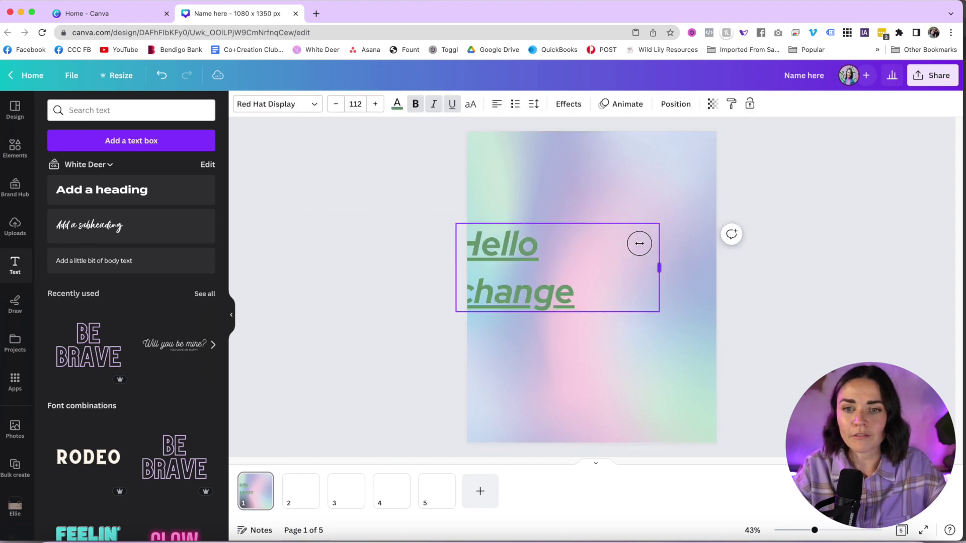
{"action": "left_click", "coordinate": [638, 241]}
{"action": "left_click_drag", "start_coordinate": [504, 256], "coordinate": [564, 256]}
Try line and letter spacing, then apply the Outline effect instead of a drop shadow
{"action": "left_click", "coordinate": [535, 105]}
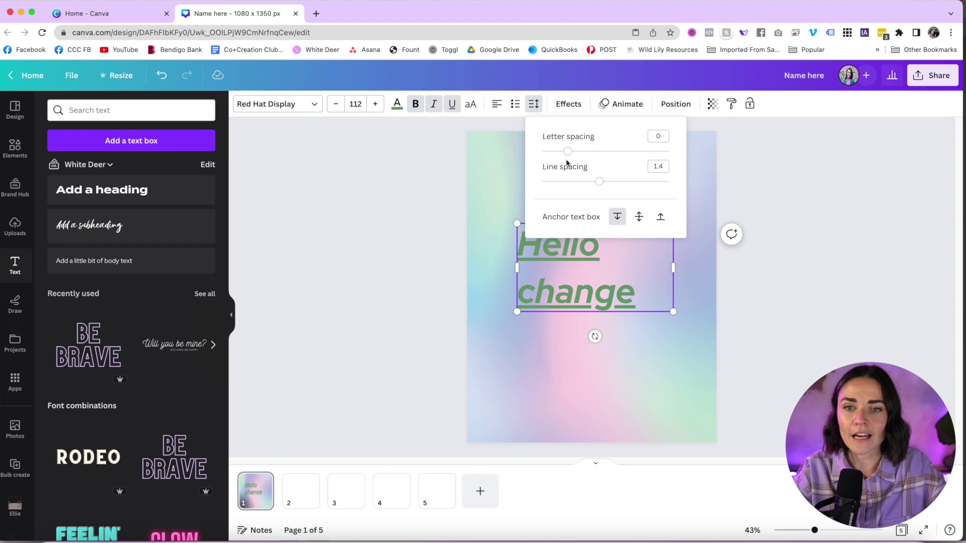
{"action": "mouse_move", "coordinate": [599, 182]}
{"action": "left_mouse_down"}
{"action": "mouse_move", "coordinate": [660, 182]}
{"action": "mouse_move", "coordinate": [573, 184]}
{"action": "mouse_move", "coordinate": [599, 182]}
{"action": "left_mouse_up"}
{"action": "mouse_move", "coordinate": [567, 151]}
{"action": "left_mouse_down"}
{"action": "mouse_move", "coordinate": [641, 151]}
{"action": "mouse_move", "coordinate": [558, 152]}
{"action": "left_mouse_up"}
{"action": "left_click", "coordinate": [568, 106]}
{"action": "left_click", "coordinate": [568, 106]}
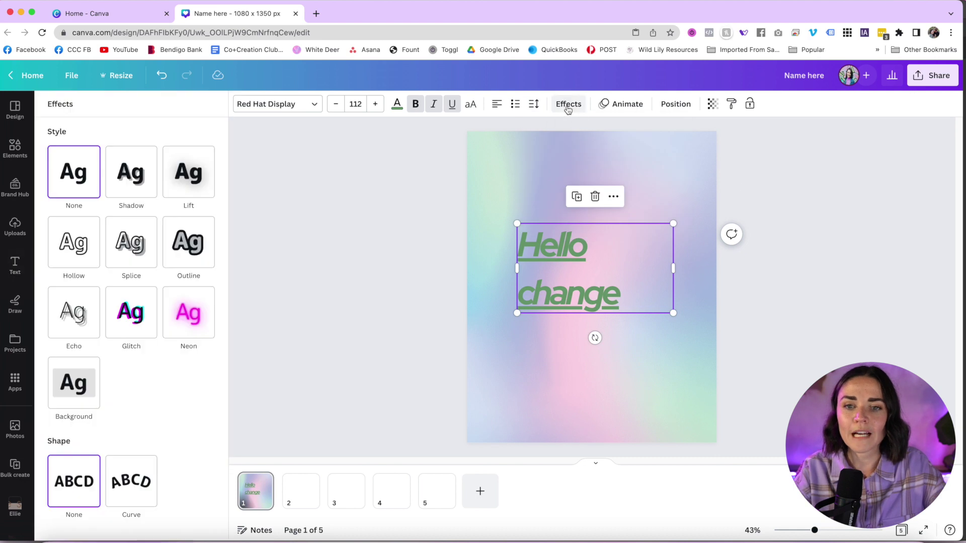
{"action": "left_click", "coordinate": [133, 176]}
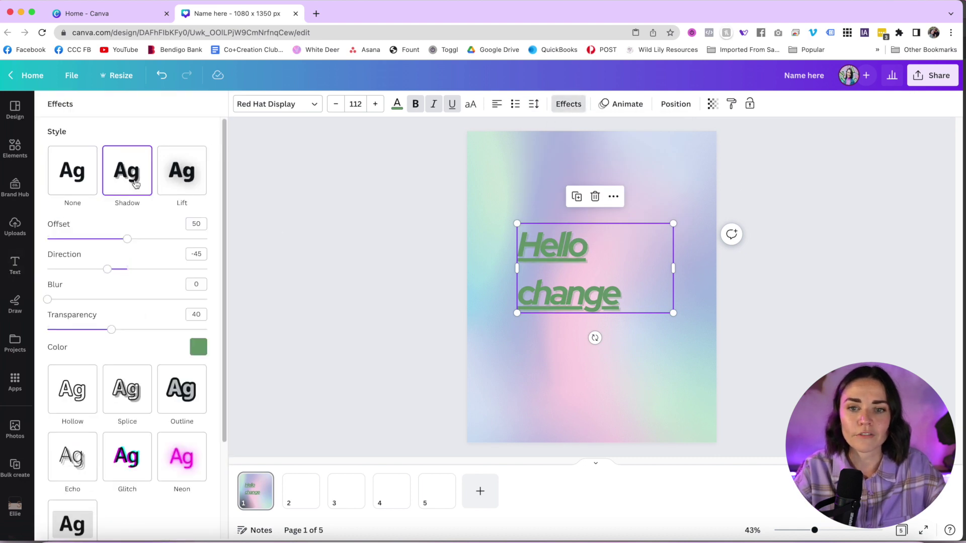
{"action": "left_click", "coordinate": [186, 387]}
{"action": "scroll", "coordinate": [182, 382], "scroll_direction": "down", "scroll_amount": 2}
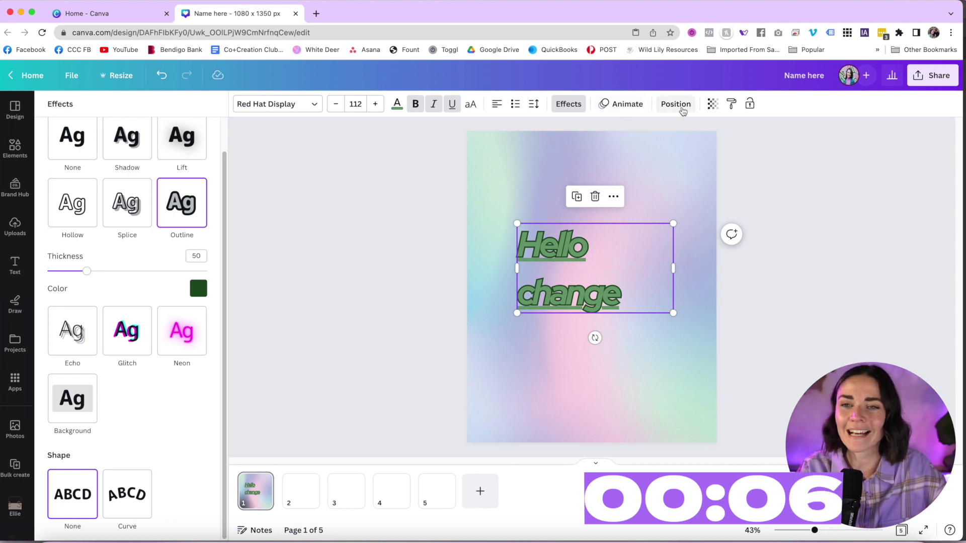
Reduce the text's opacity with the Transparency slider
{"action": "left_click", "coordinate": [712, 104]}
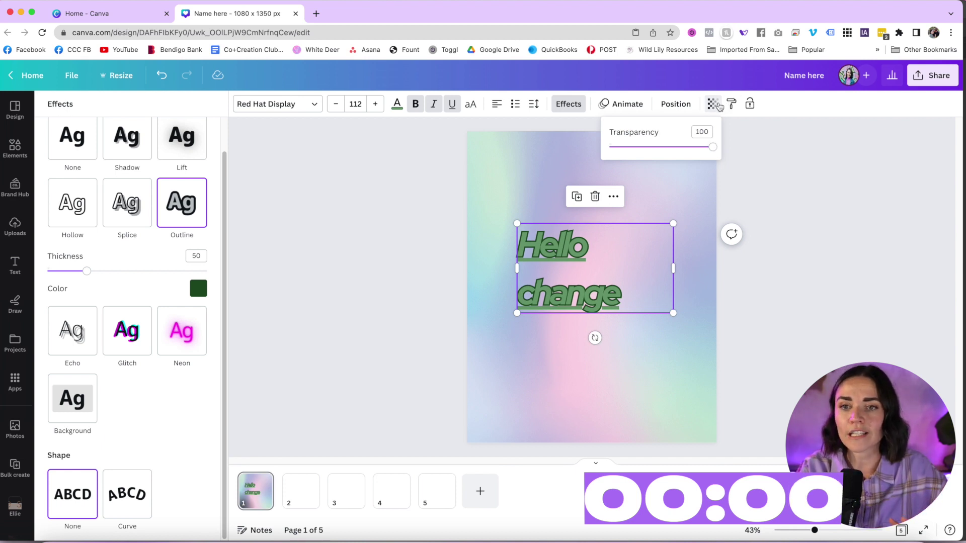
{"action": "left_click_drag", "start_coordinate": [712, 148], "coordinate": [670, 147]}
{"action": "left_click", "coordinate": [734, 114]}
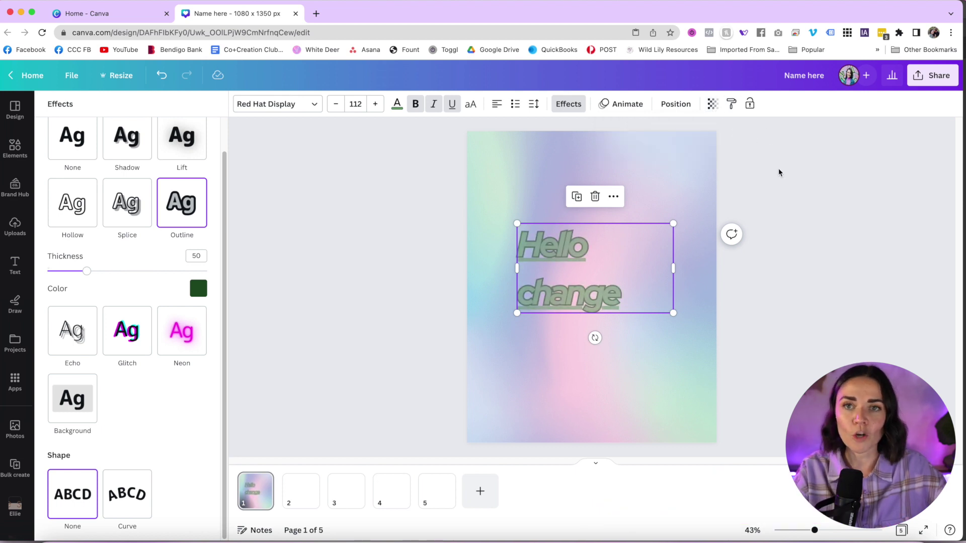
{"action": "key", "text": "Escape"}
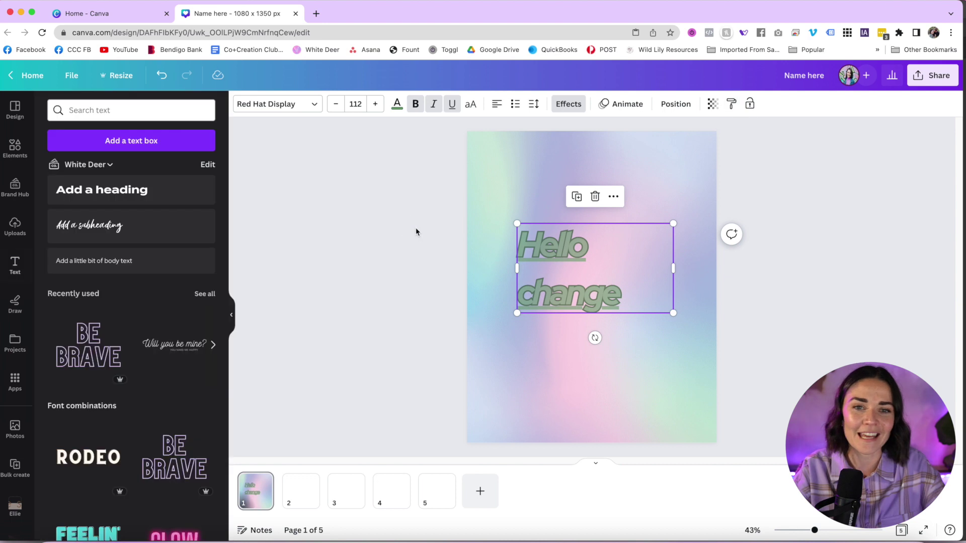
Browse the Draw, Apps, brand and Elements panels, viewing the Circle Frame without saving it
{"action": "left_click", "coordinate": [15, 305]}
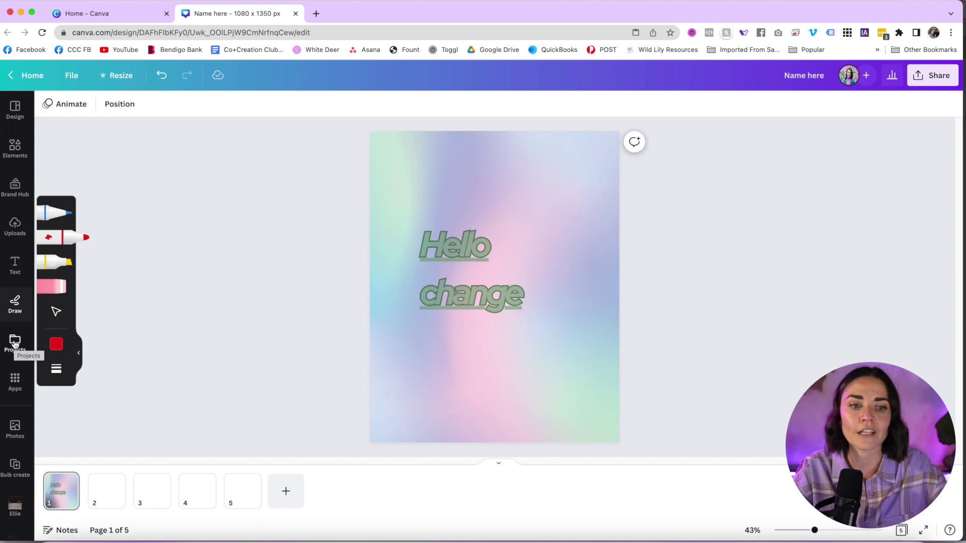
{"action": "scroll", "coordinate": [14, 345], "scroll_direction": "down", "scroll_amount": 5}
{"action": "left_click", "coordinate": [15, 342]}
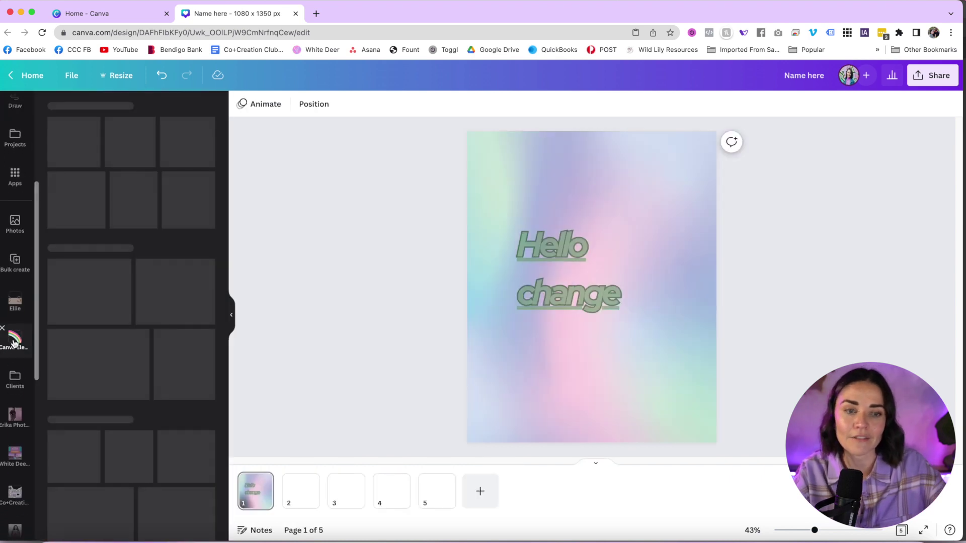
{"action": "scroll", "coordinate": [14, 352], "scroll_direction": "down", "scroll_amount": 5}
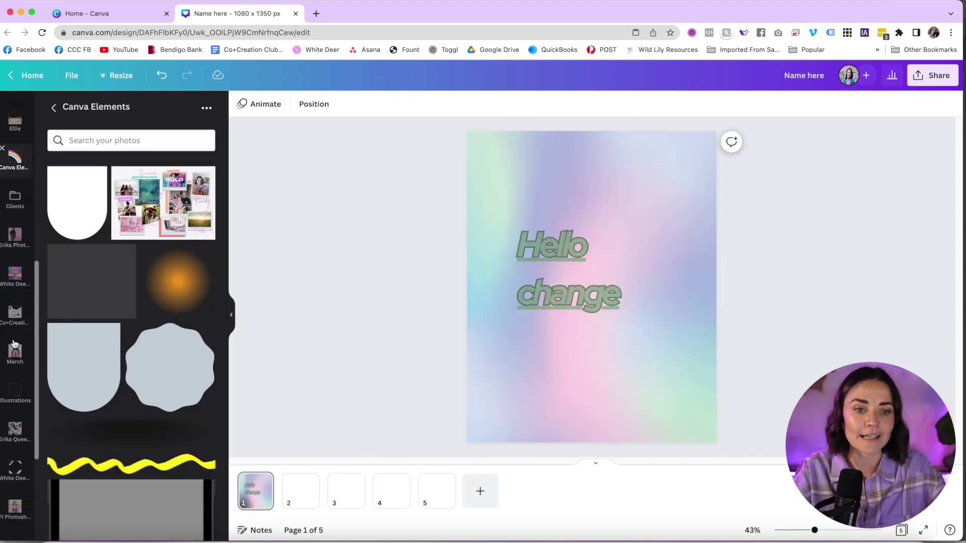
{"action": "left_click", "coordinate": [14, 398]}
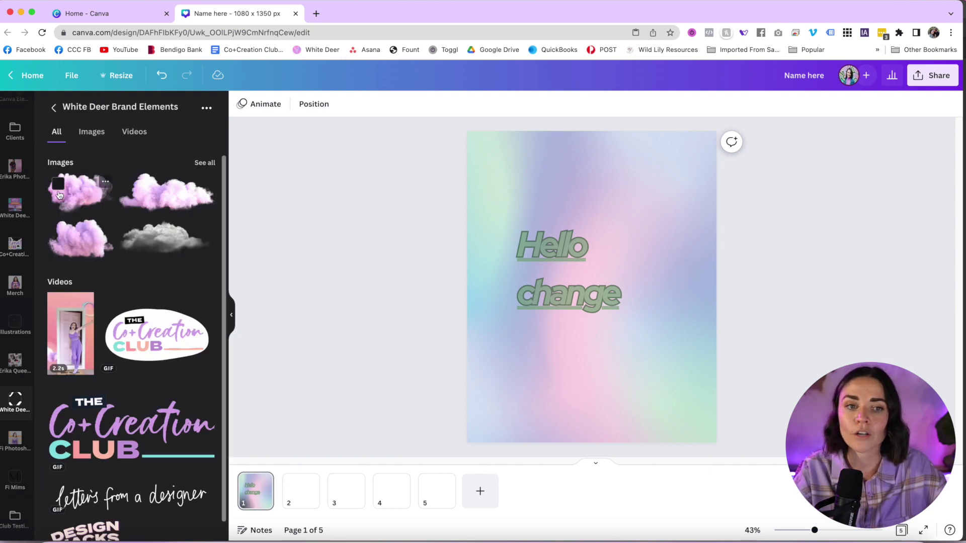
{"action": "scroll", "coordinate": [16, 252], "scroll_direction": "up", "scroll_amount": 5}
{"action": "left_click", "coordinate": [15, 148]}
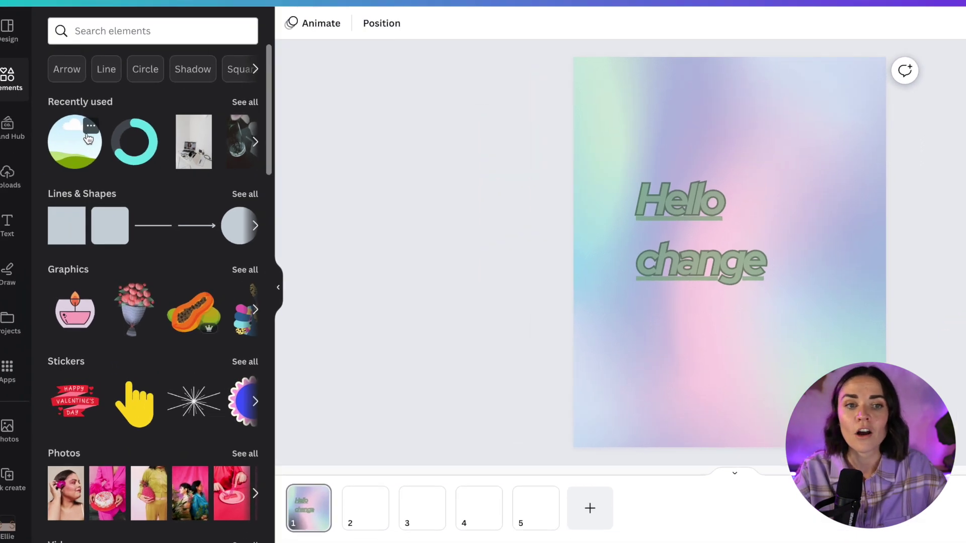
{"action": "left_click", "coordinate": [91, 126]}
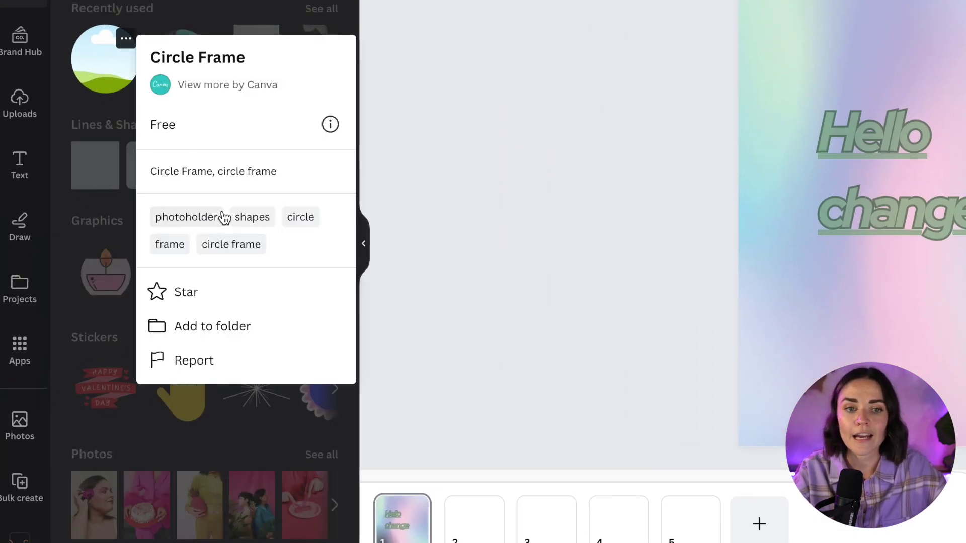
{"action": "left_click", "coordinate": [224, 328]}
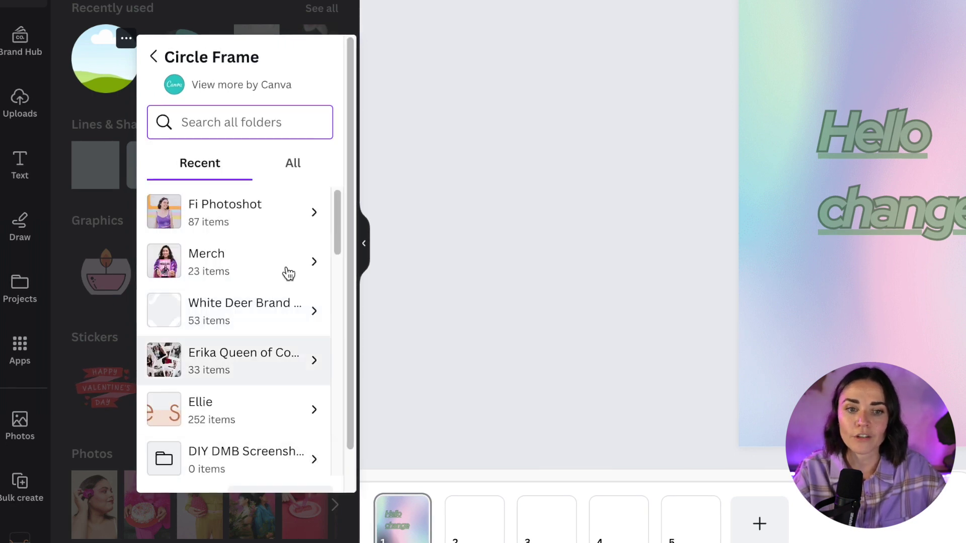
{"action": "left_click", "coordinate": [274, 276]}
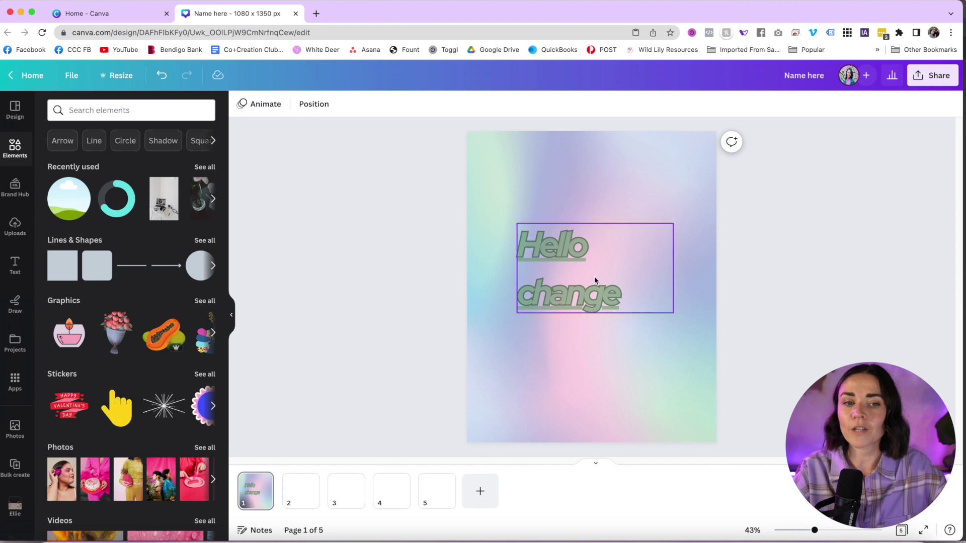
Move the Hello change text up-left, narrow its box, then enlarge it proportionally
{"action": "left_click_drag", "start_coordinate": [595, 280], "coordinate": [569, 243]}
{"action": "left_click_drag", "start_coordinate": [647, 231], "coordinate": [613, 232]}
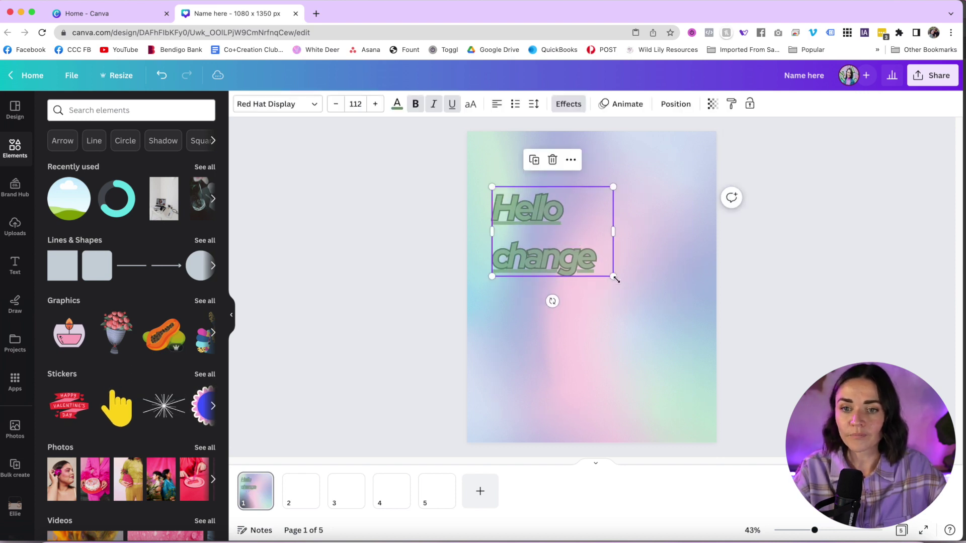
{"action": "left_click_drag", "start_coordinate": [613, 276], "coordinate": [674, 327]}
{"action": "left_click", "coordinate": [844, 258]}
Set up a PNG download with the size scaled to 0.875 (945 × 1,181 px)
{"action": "left_click", "coordinate": [932, 81]}
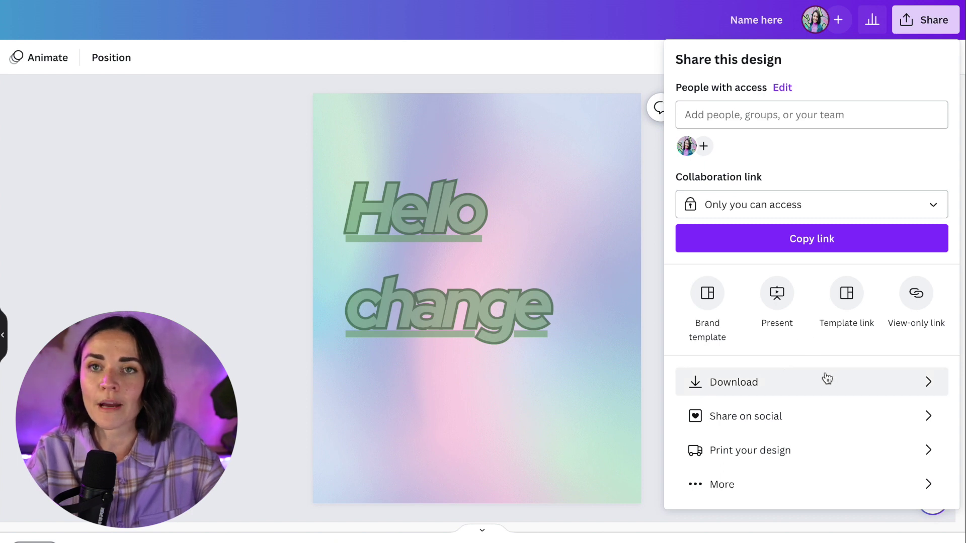
{"action": "left_click", "coordinate": [789, 391]}
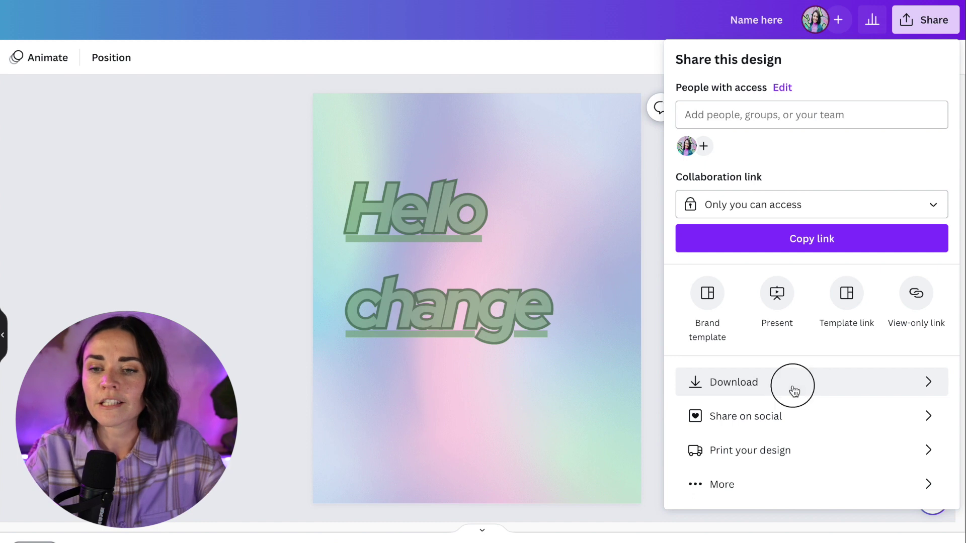
{"action": "left_click", "coordinate": [808, 122]}
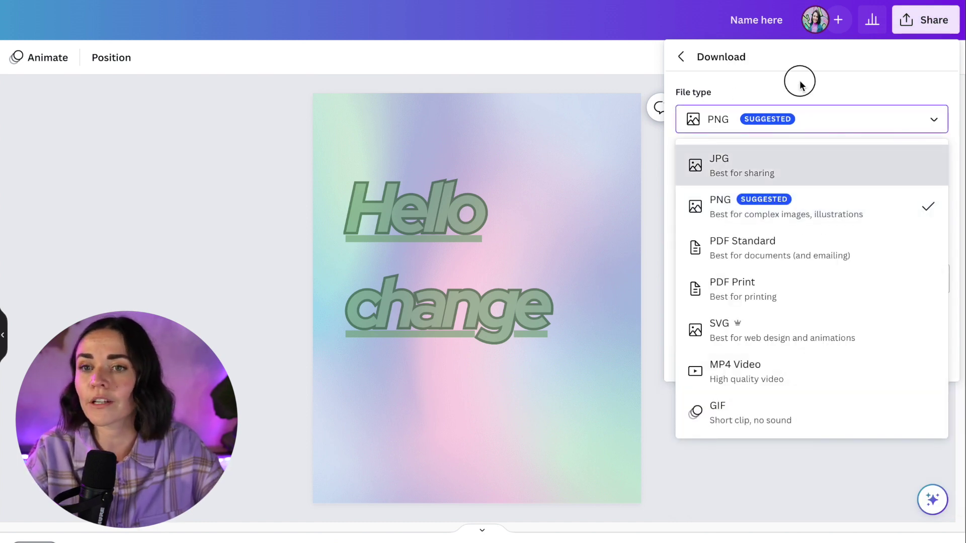
{"action": "left_click", "coordinate": [779, 125]}
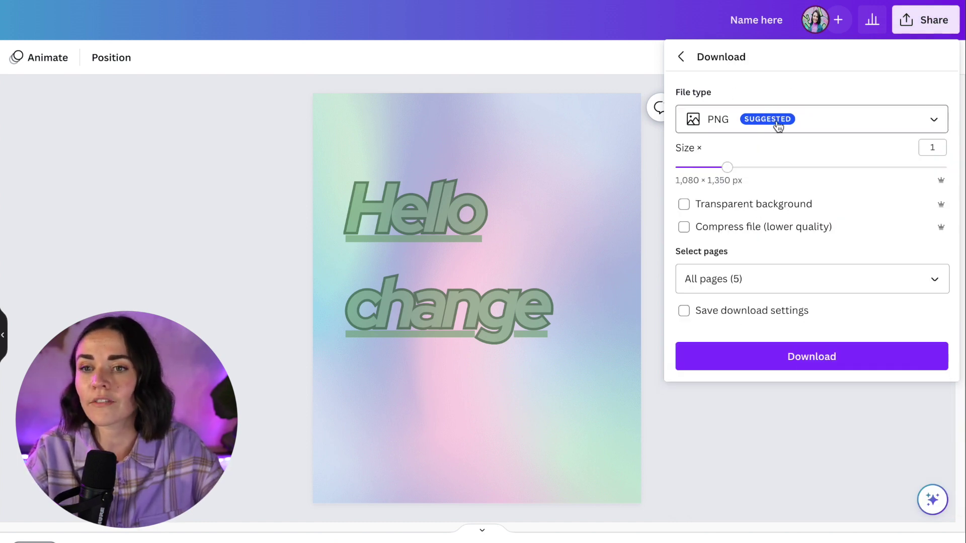
{"action": "left_click", "coordinate": [712, 121]}
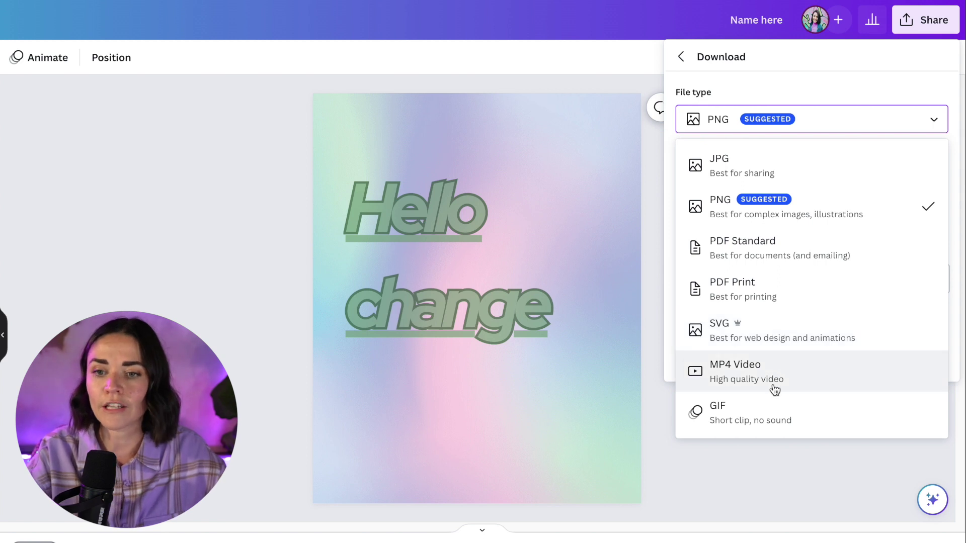
{"action": "left_click", "coordinate": [805, 119]}
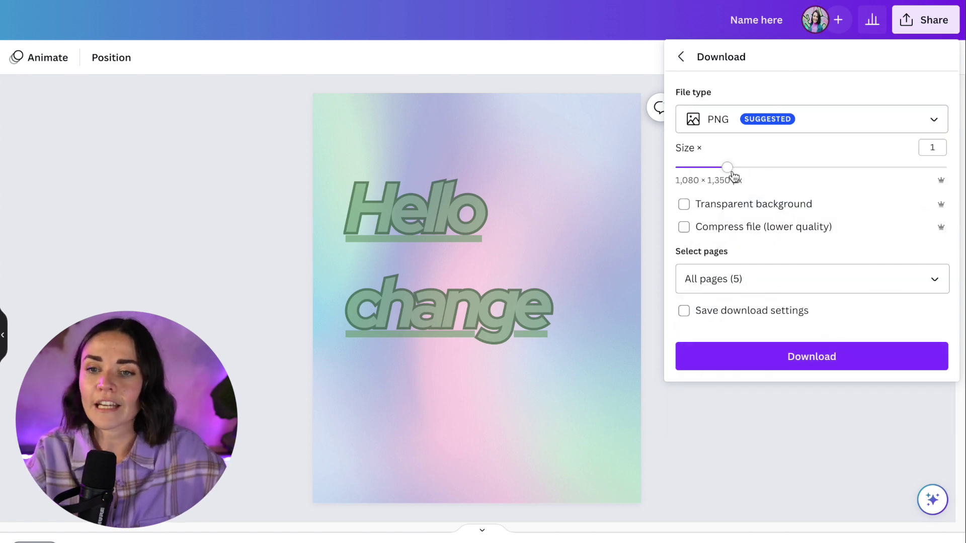
{"action": "mouse_move", "coordinate": [732, 173]}
{"action": "left_mouse_down"}
{"action": "mouse_move", "coordinate": [780, 167]}
{"action": "mouse_move", "coordinate": [719, 171]}
{"action": "left_mouse_up"}
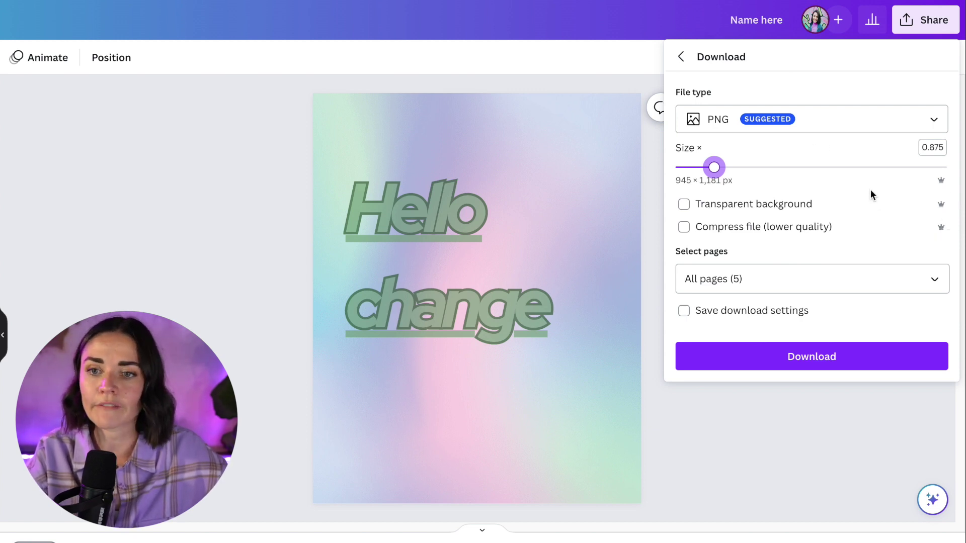
Limit the export to Page 1 only and download the PNG
{"action": "left_click", "coordinate": [937, 282]}
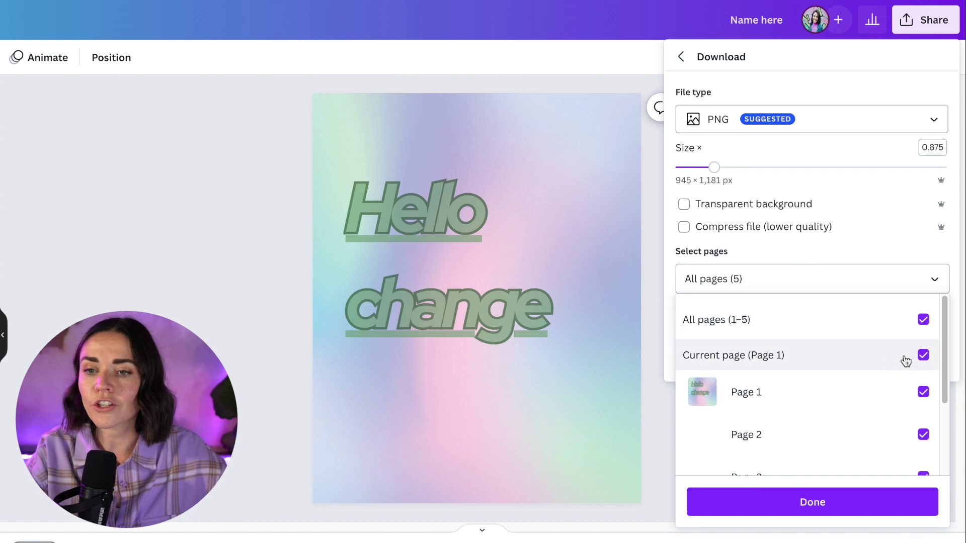
{"action": "left_click", "coordinate": [923, 320]}
{"action": "left_click", "coordinate": [923, 392]}
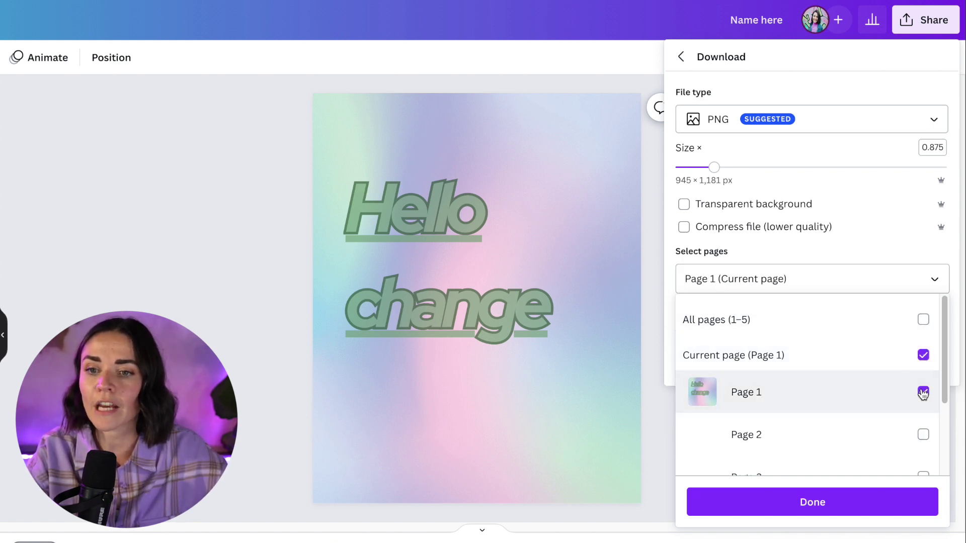
{"action": "left_click", "coordinate": [867, 509]}
{"action": "left_click", "coordinate": [803, 363]}
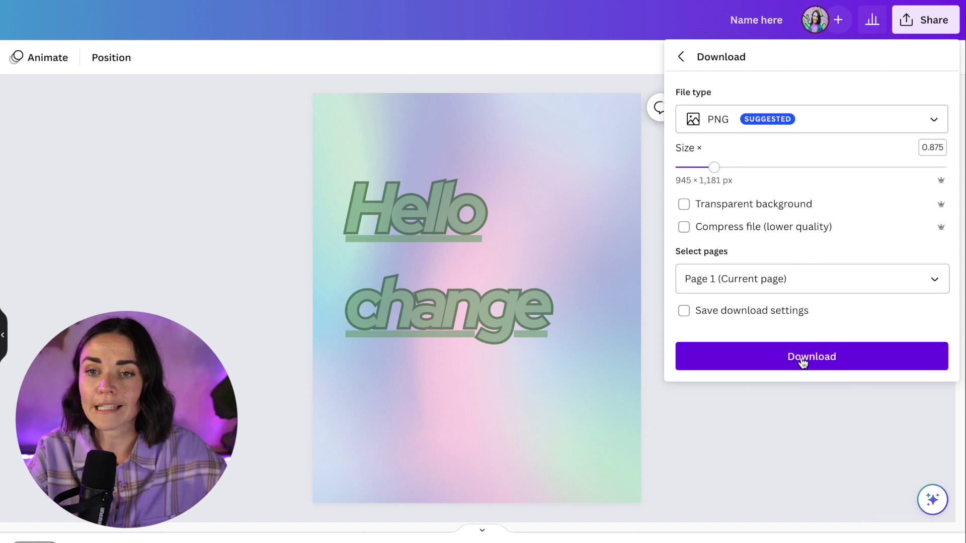